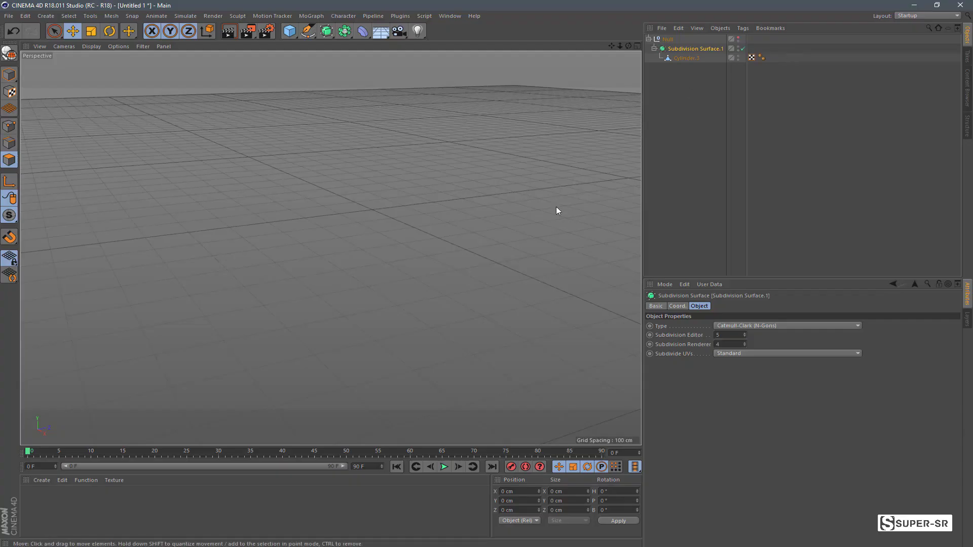
# Briefly show and then hide the finished bike frame, then switch to the four-viewport layout
pyautogui.click(738, 39)
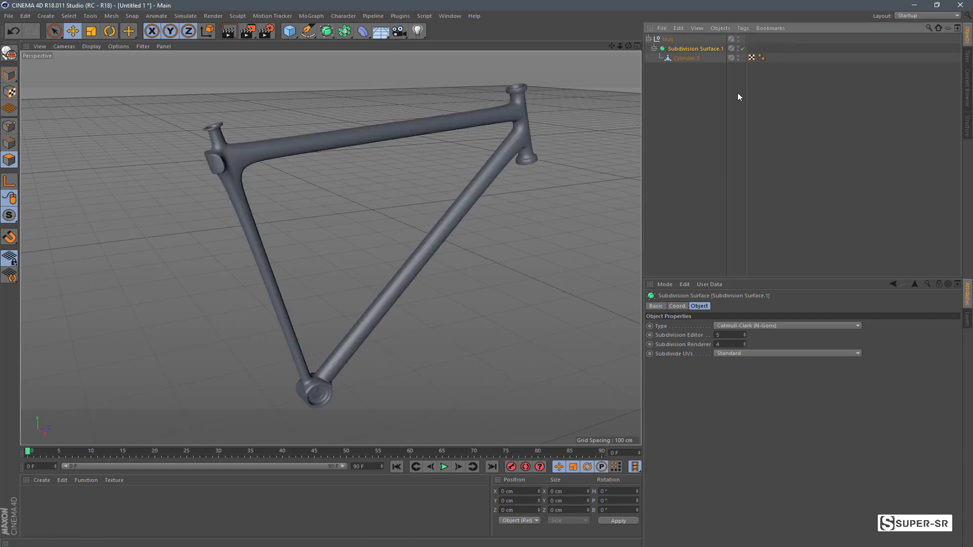
pyautogui.click(738, 38)
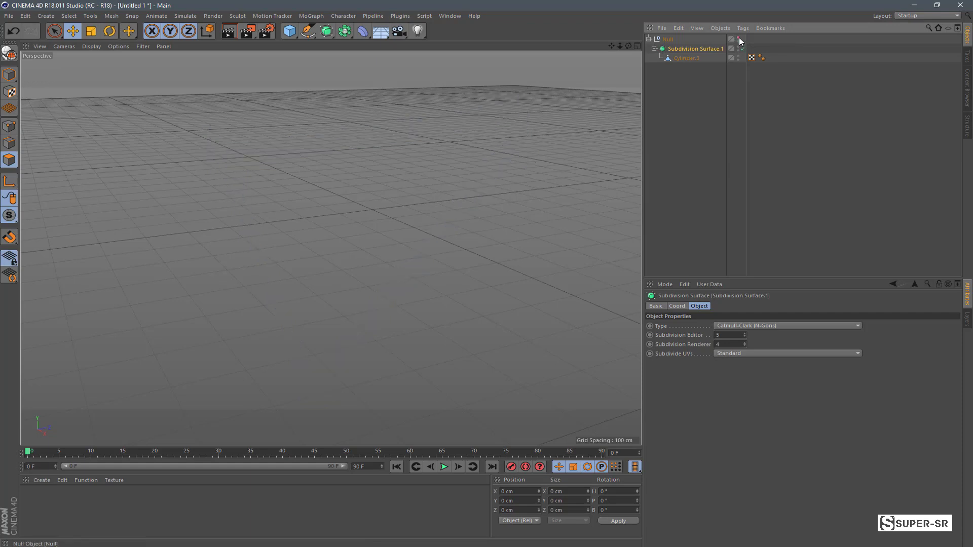
pyautogui.click(637, 45)
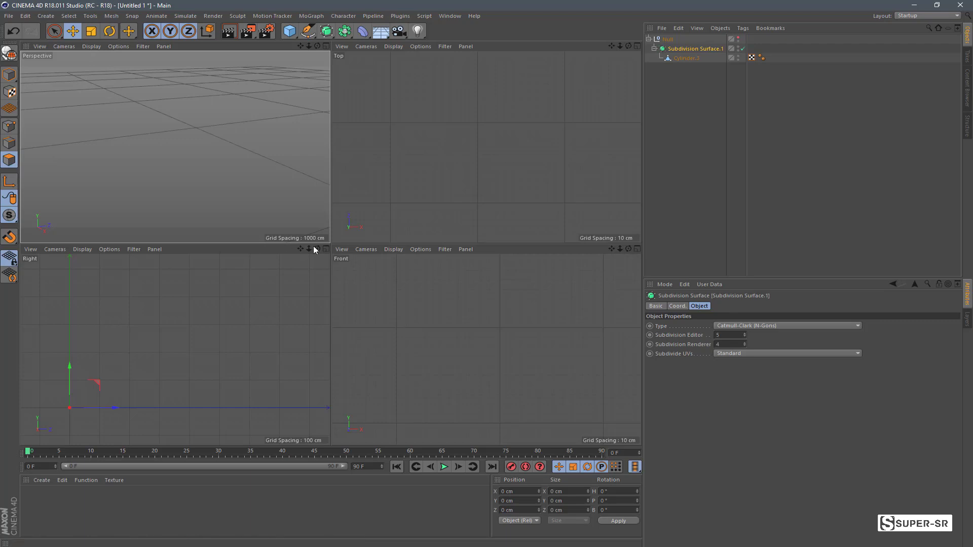
# Maximize the Right view and load Fixie_Heer_HG_Zwart.jpg as its background image
pyautogui.click(326, 249)
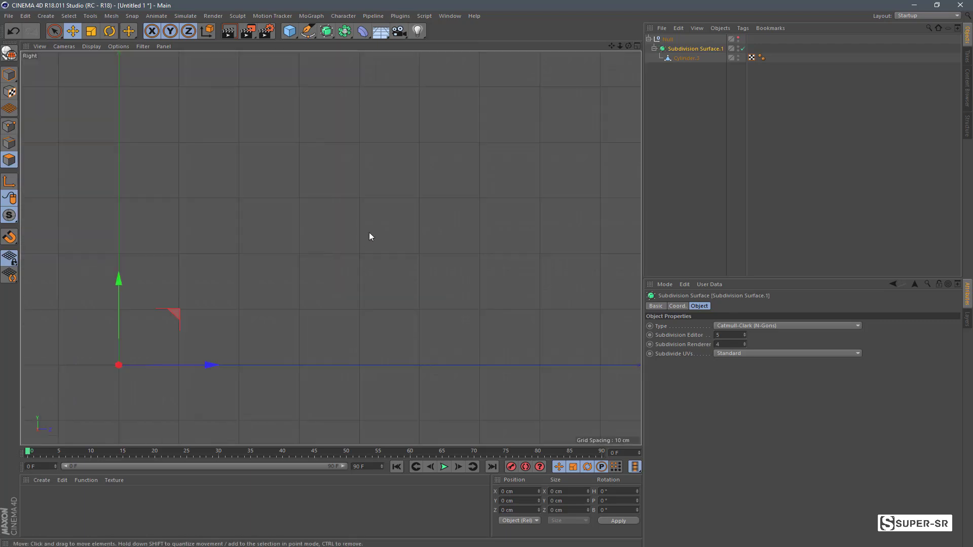
pyautogui.hotkey('shift', 'v')
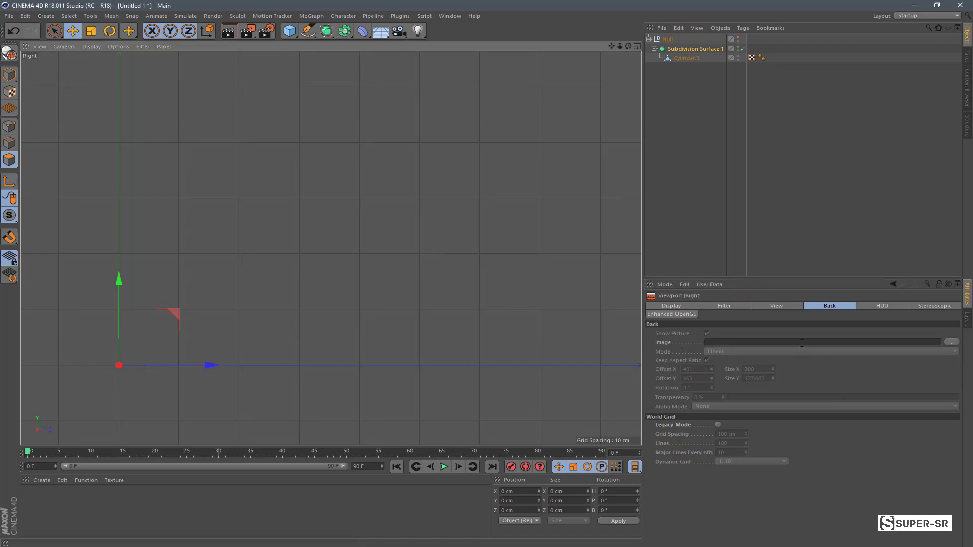
pyautogui.click(952, 344)
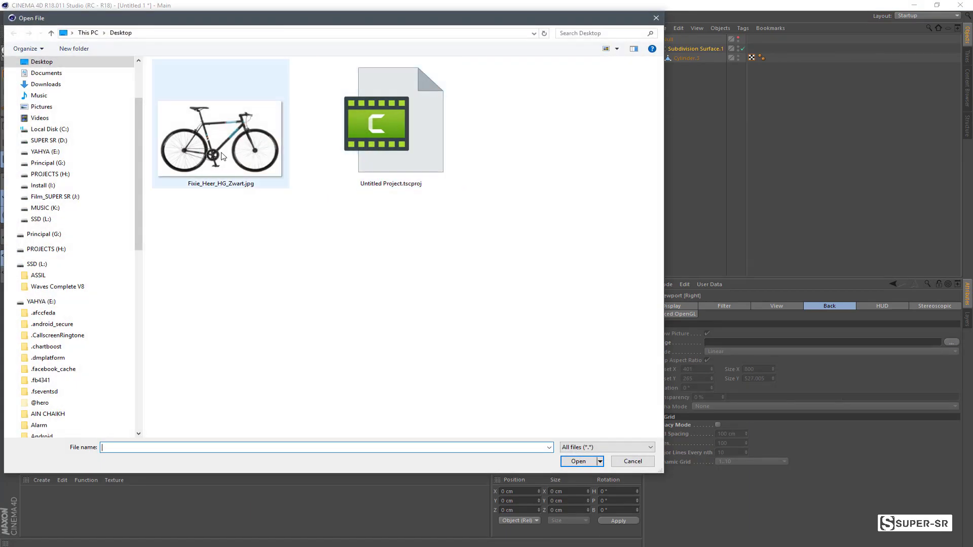
pyautogui.click(213, 144)
pyautogui.doubleClick(213, 144)
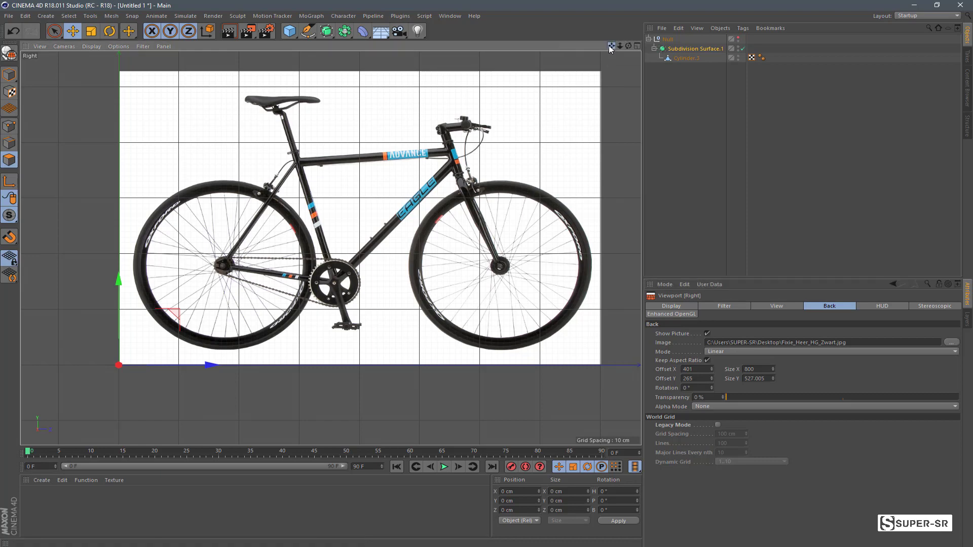
# Adjust the background offsets to 399 by 264 so the bike photo lines up
pyautogui.moveTo(612, 45)
pyautogui.mouseDown()
pyautogui.moveTo(599, 48)
pyautogui.moveTo(589, 78)
pyautogui.mouseUp()
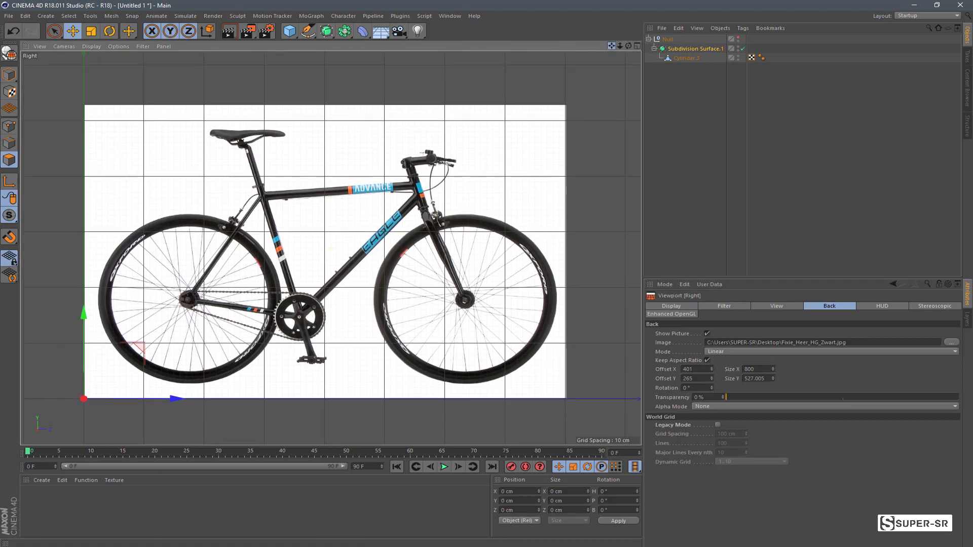
pyautogui.moveTo(620, 46)
pyautogui.mouseDown()
pyautogui.moveTo(603, 46)
pyautogui.moveTo(628, 45)
pyautogui.moveTo(650, 27)
pyautogui.mouseUp()
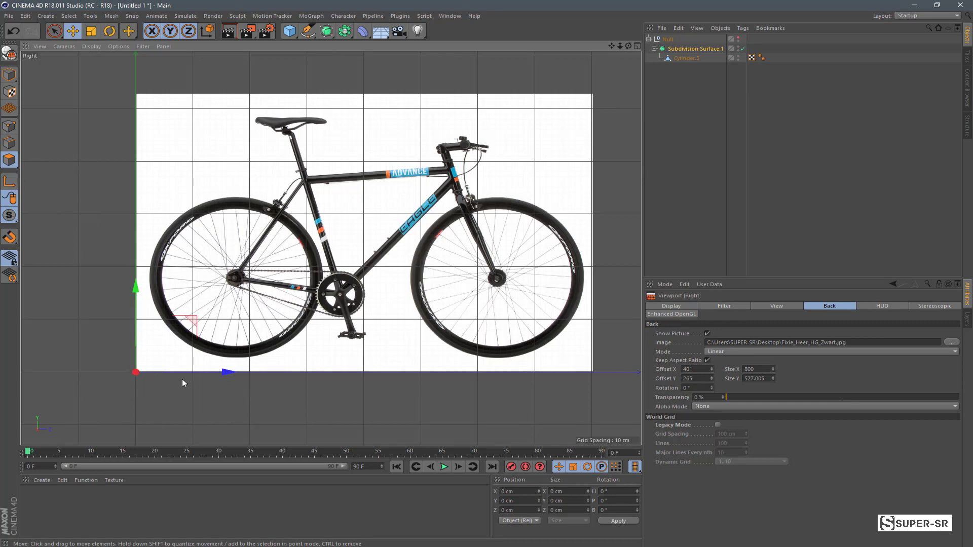
pyautogui.moveTo(711, 369)
pyautogui.mouseDown()
pyautogui.moveTo(720, 369)
pyautogui.moveTo(704, 369)
pyautogui.mouseUp()
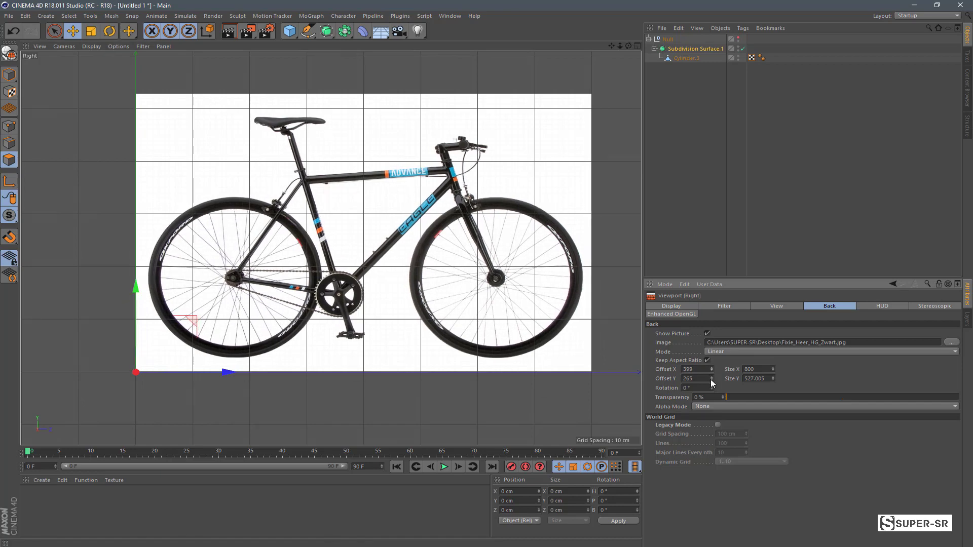
pyautogui.moveTo(712, 379); pyautogui.dragTo(711, 380)
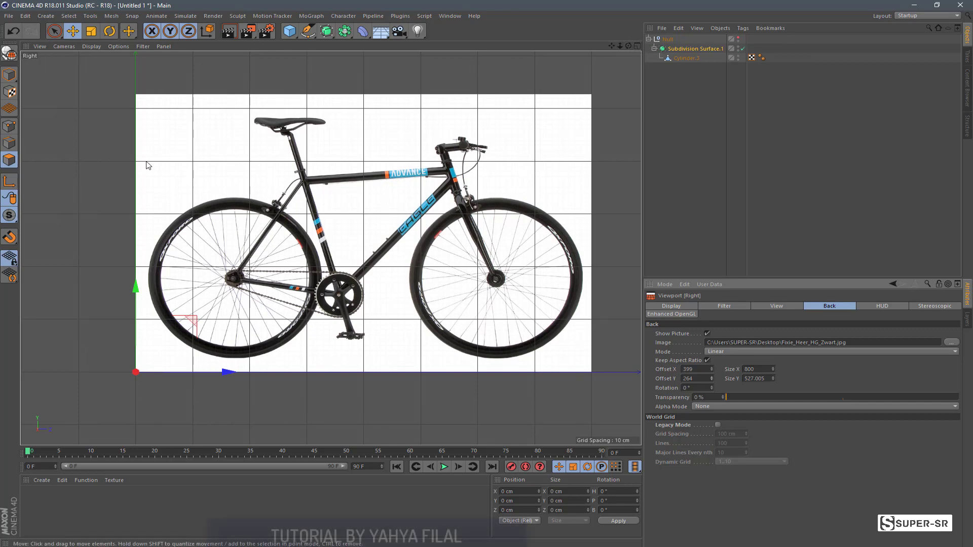
# Add a Cylinder from the primitive objects palette
pyautogui.click(46, 16)
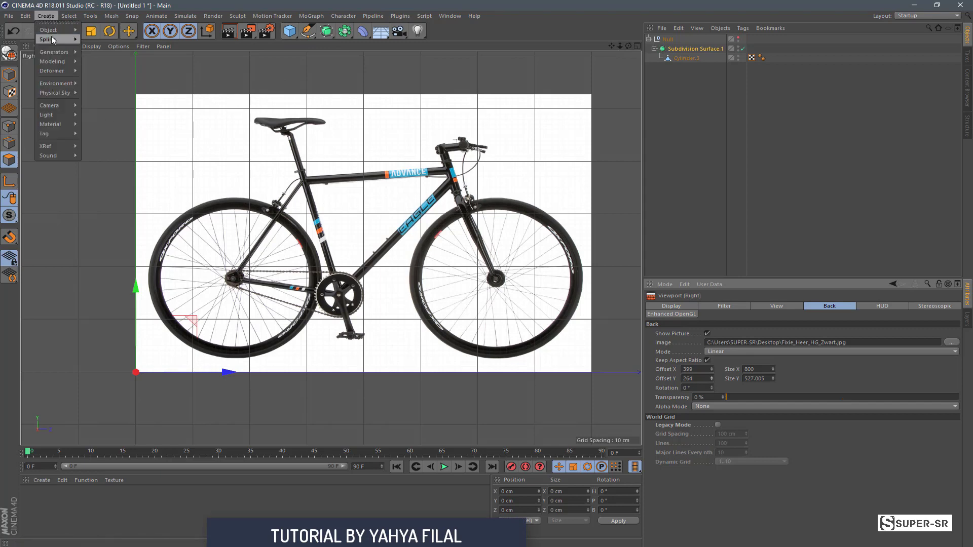
pyautogui.click(289, 38)
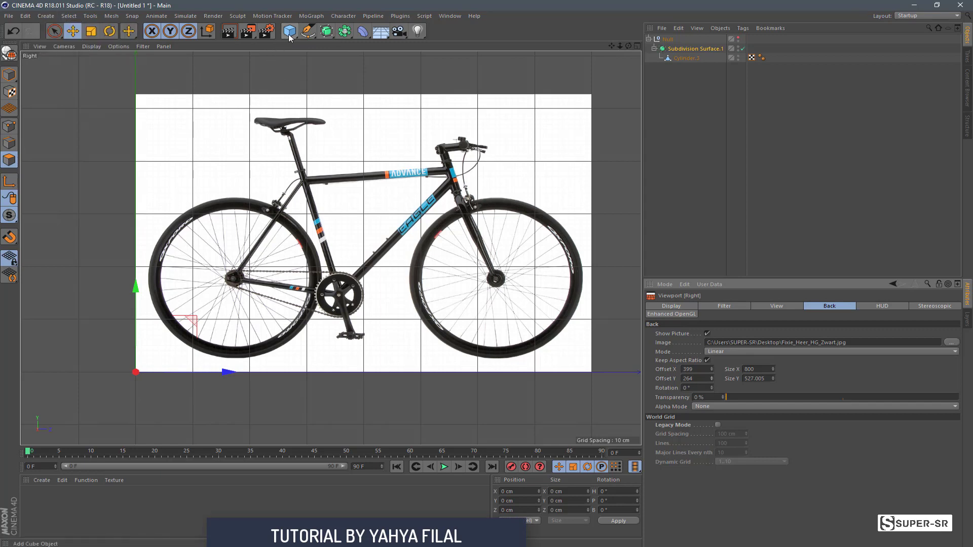
pyautogui.click(46, 16)
pyautogui.moveTo(48, 30)
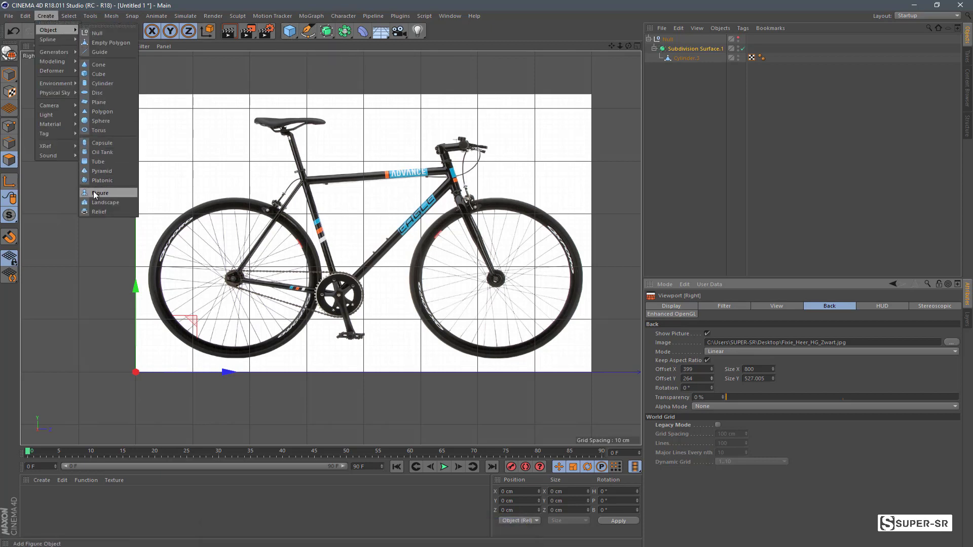
pyautogui.click(294, 34)
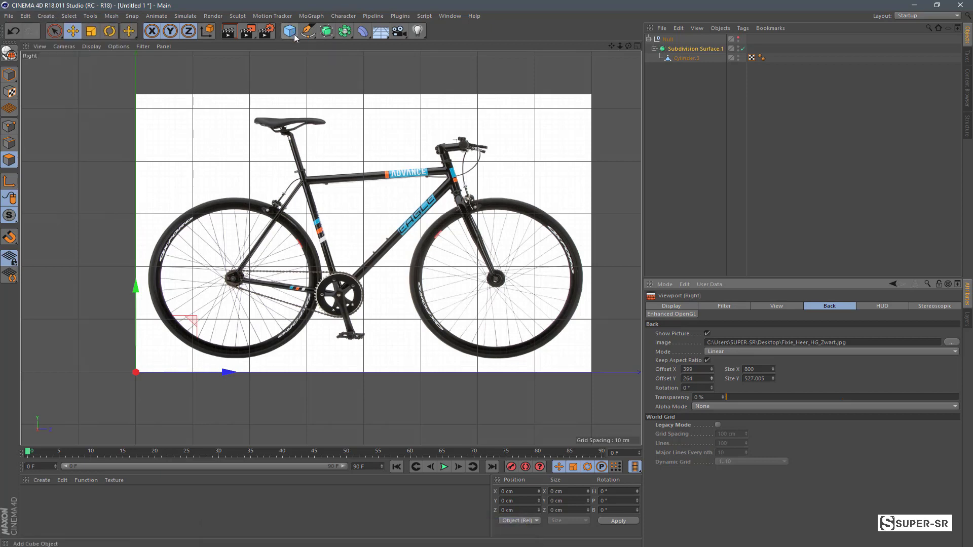
pyautogui.click(295, 37)
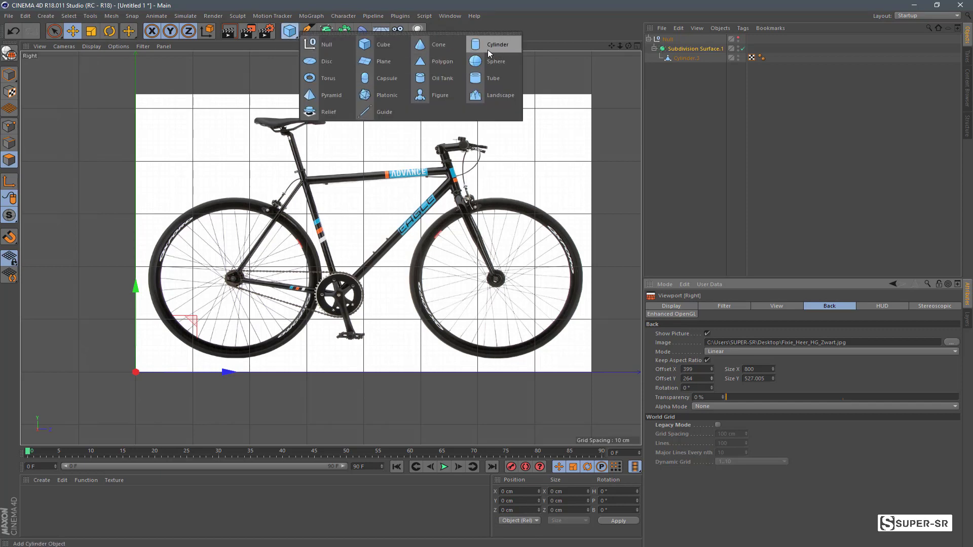
pyautogui.click(506, 48)
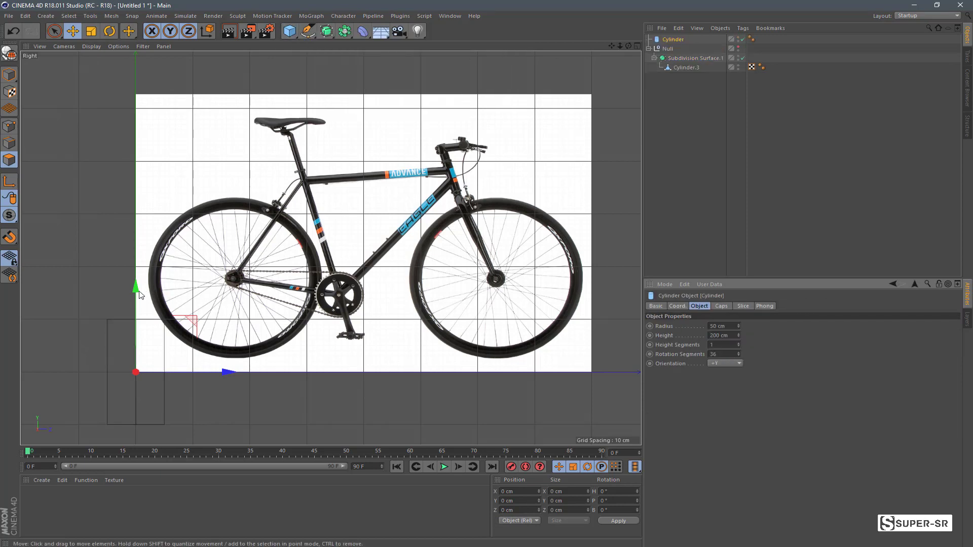
# Move the cylinder down in the Right view and return to four viewports
pyautogui.moveTo(130, 150); pyautogui.dragTo(130, 181)
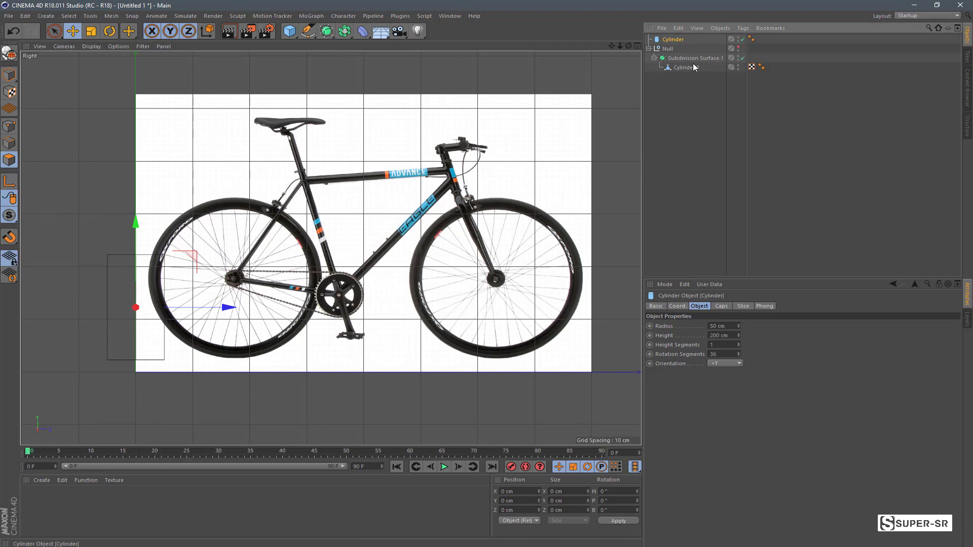
pyautogui.click(713, 326)
pyautogui.moveTo(713, 325); pyautogui.dragTo(710, 326)
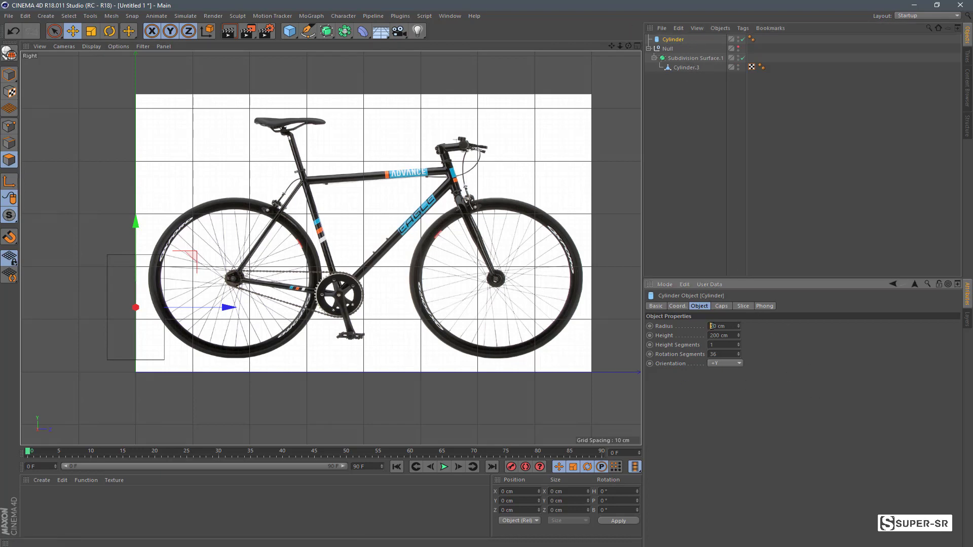
pyautogui.click(637, 46)
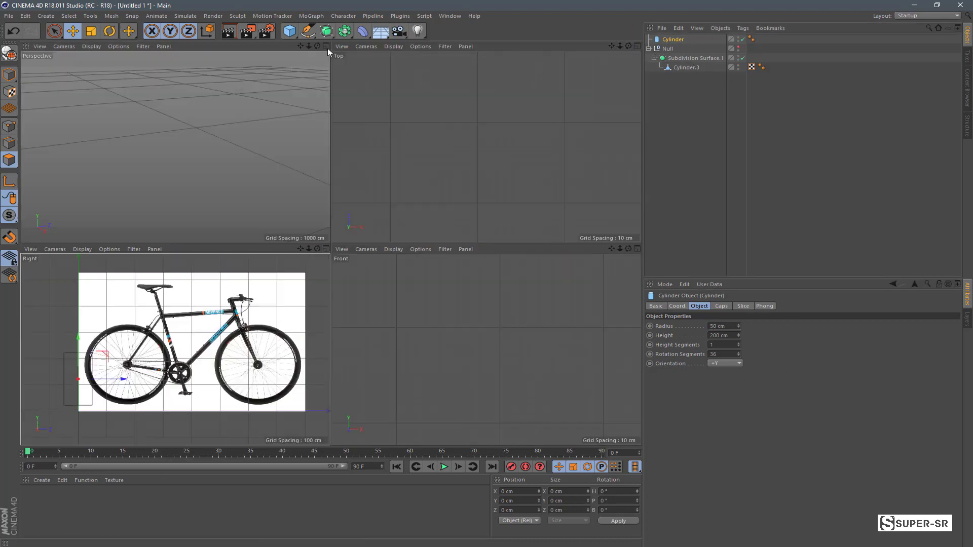
# Frame the cylinder in Perspective and set its radius to 8 cm and height to 239 cm
pyautogui.press('h')
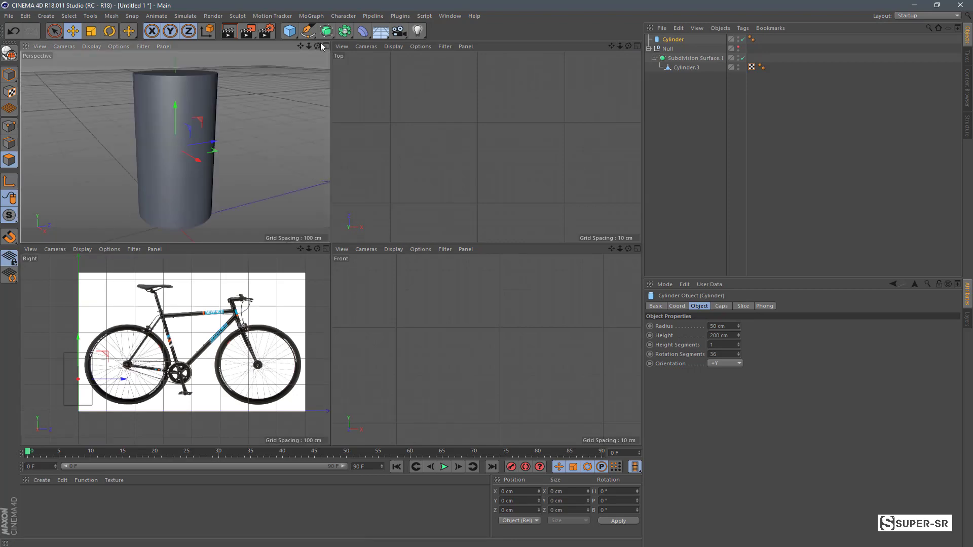
pyautogui.click(326, 46)
pyautogui.moveTo(620, 47); pyautogui.dragTo(654, 81)
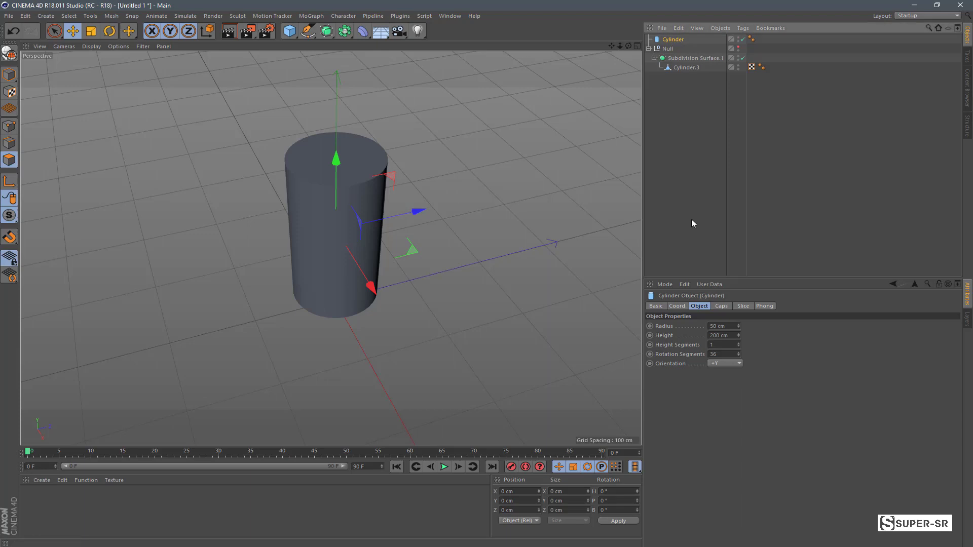
pyautogui.moveTo(738, 326)
pyautogui.mouseDown()
pyautogui.moveTo(738, 340)
pyautogui.moveTo(738, 312)
pyautogui.moveTo(738, 337)
pyautogui.moveTo(700, 326)
pyautogui.mouseUp()
pyautogui.write('8')
pyautogui.press('Return')
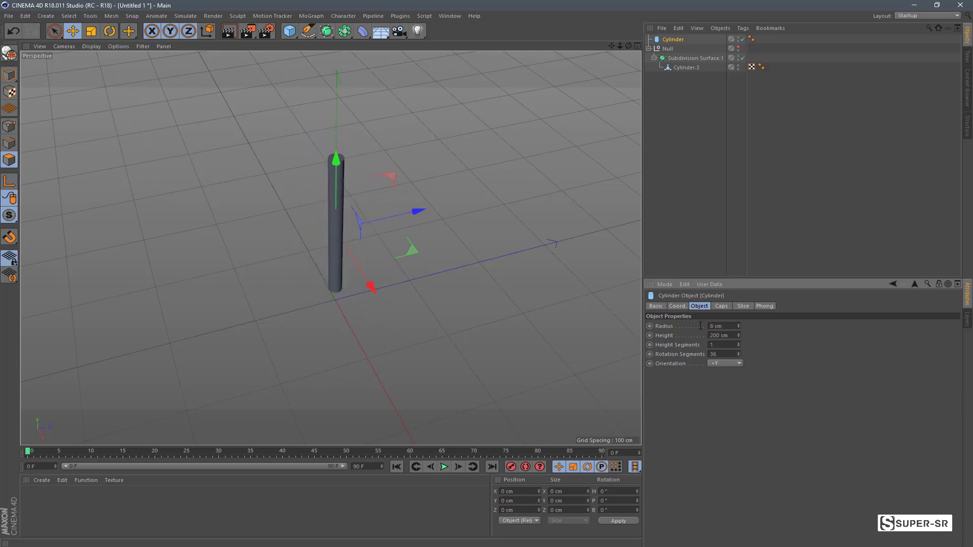
pyautogui.moveTo(738, 336)
pyautogui.mouseDown()
pyautogui.moveTo(738, 319)
pyautogui.moveTo(738, 349)
pyautogui.mouseUp()
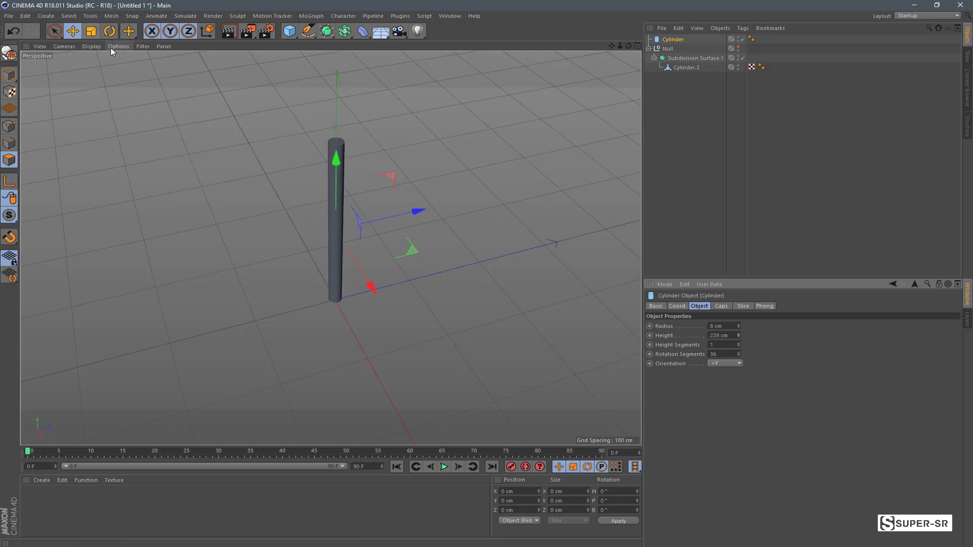
# Switch to Gouraud Shading (Lines) and give the cylinder 6 rotation segments
pyautogui.click(83, 47)
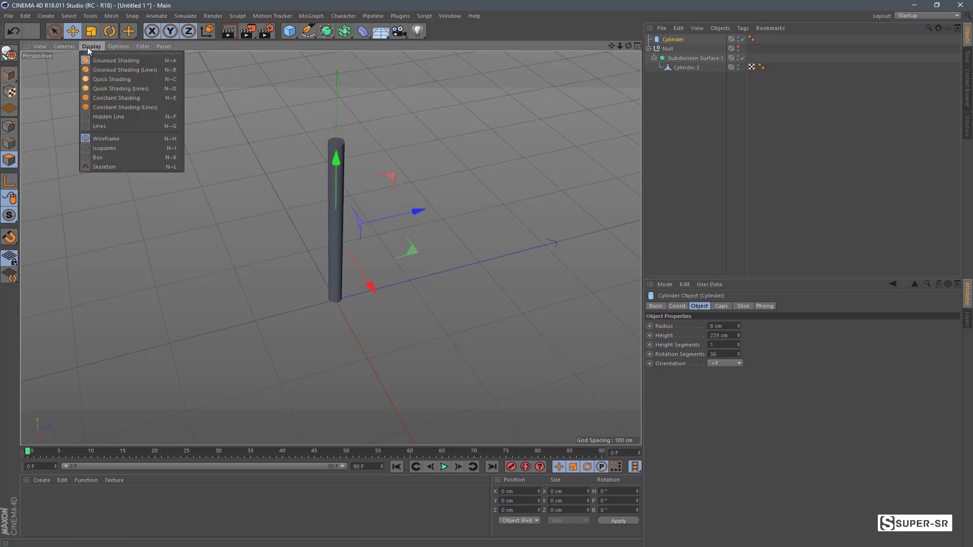
pyautogui.click(113, 69)
pyautogui.scroll(5, 349, 188)
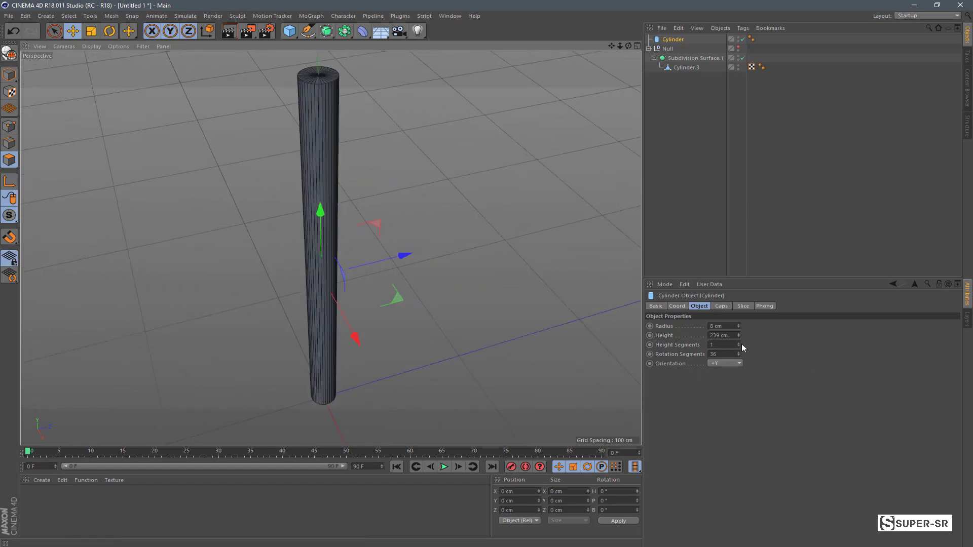
pyautogui.moveTo(738, 345)
pyautogui.mouseDown()
pyautogui.moveTo(738, 329)
pyautogui.moveTo(738, 354)
pyautogui.mouseUp()
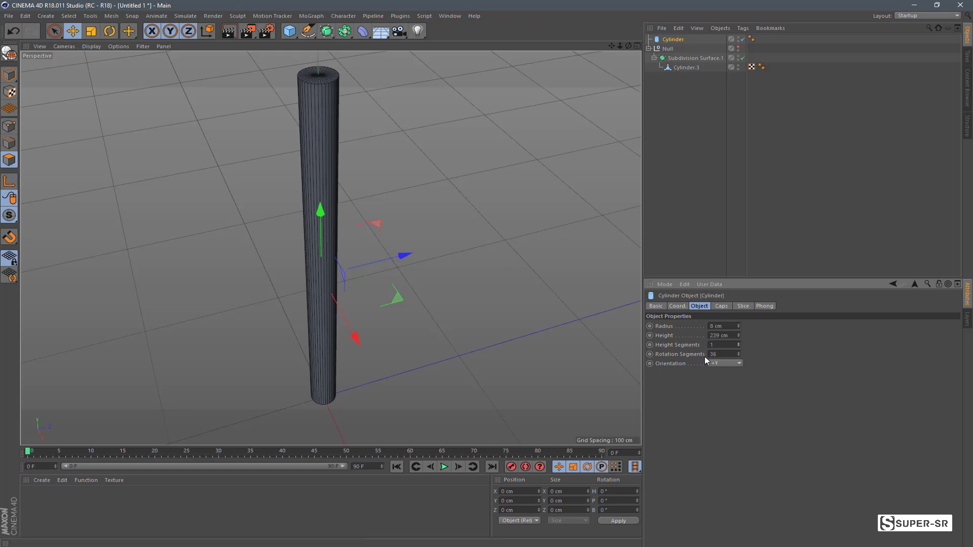
pyautogui.moveTo(739, 354); pyautogui.dragTo(739, 314)
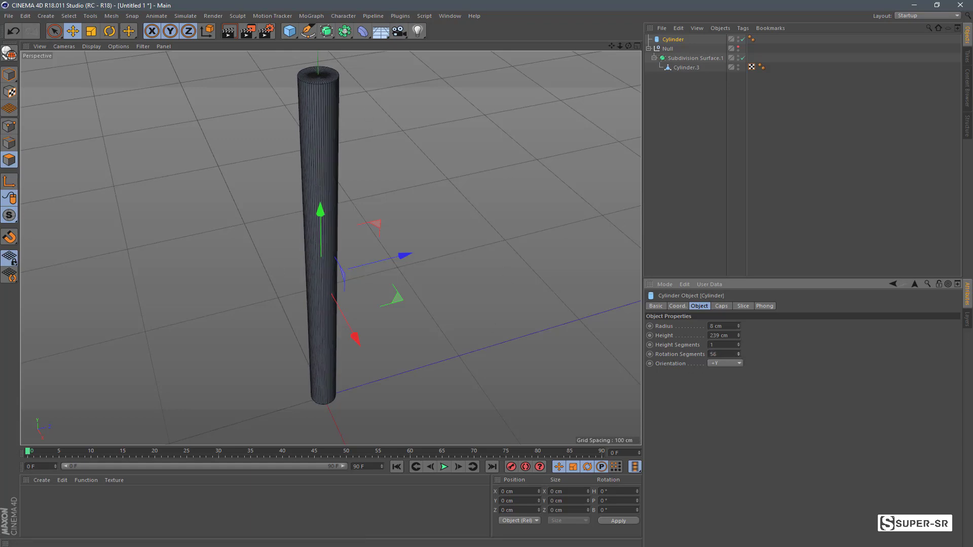
pyautogui.moveTo(739, 354)
pyautogui.mouseDown()
pyautogui.moveTo(738, 344)
pyautogui.moveTo(739, 386)
pyautogui.mouseUp()
pyautogui.moveTo(738, 353); pyautogui.dragTo(745, 340)
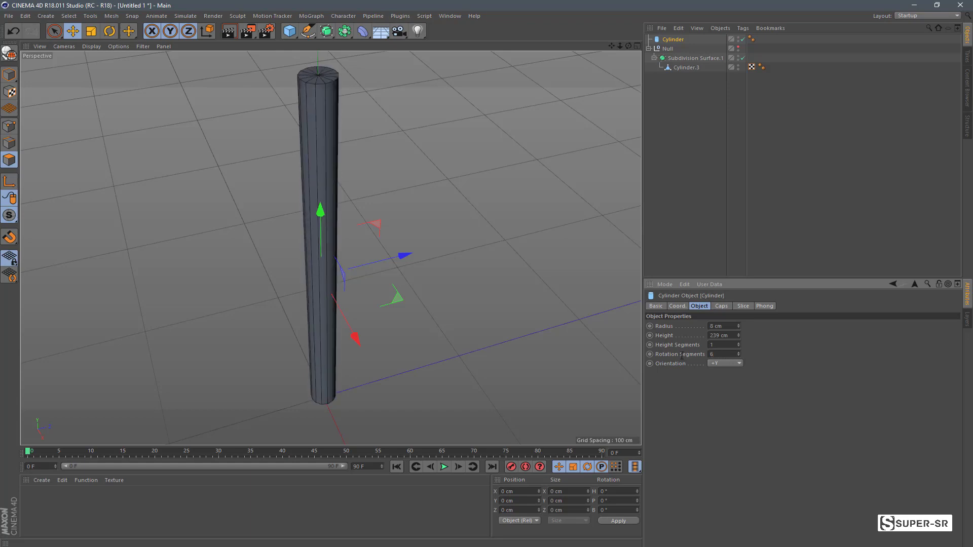
pyautogui.press('Return')
# In the maximized Right view, move the cylinder onto the bike's top tube, undoing a trial rotation
pyautogui.middleClick(625, 63)
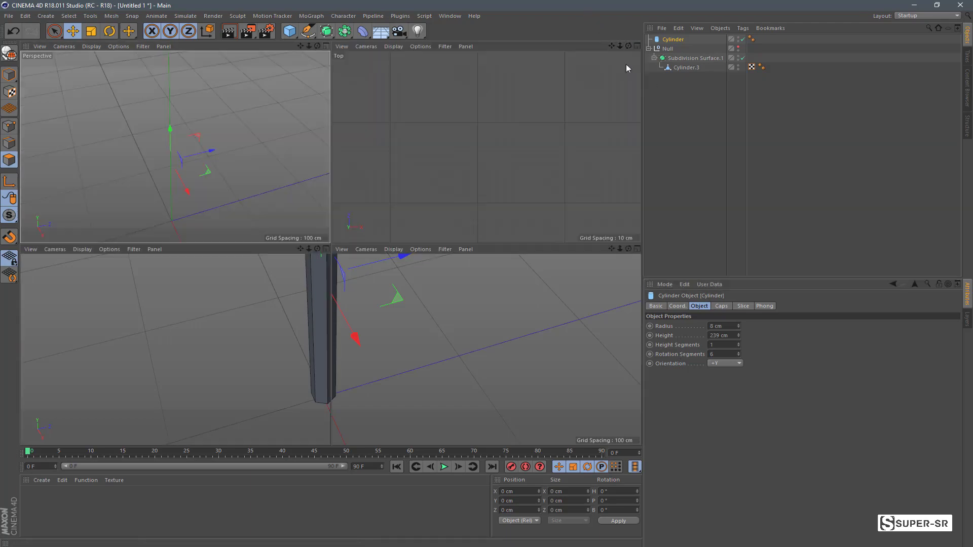
pyautogui.click(326, 250)
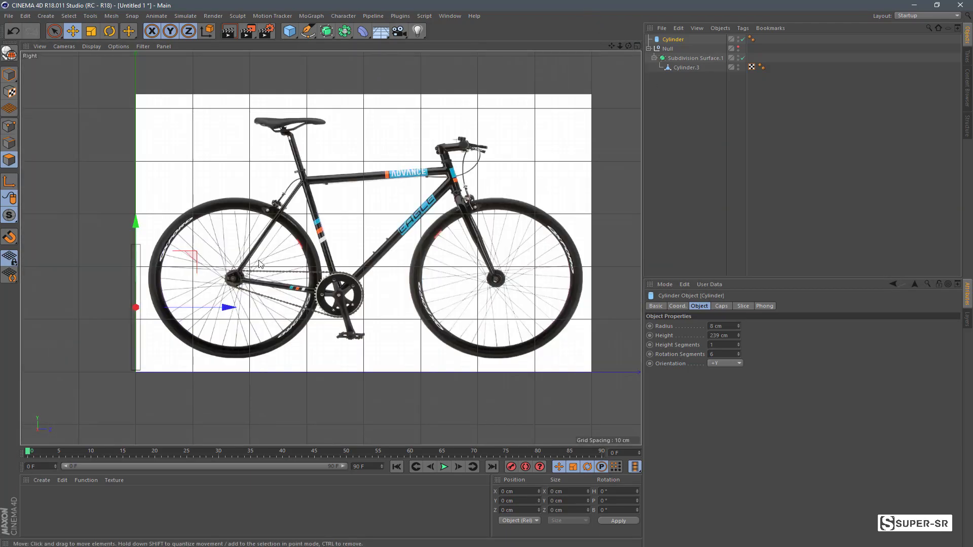
pyautogui.scroll(2, 234, 264)
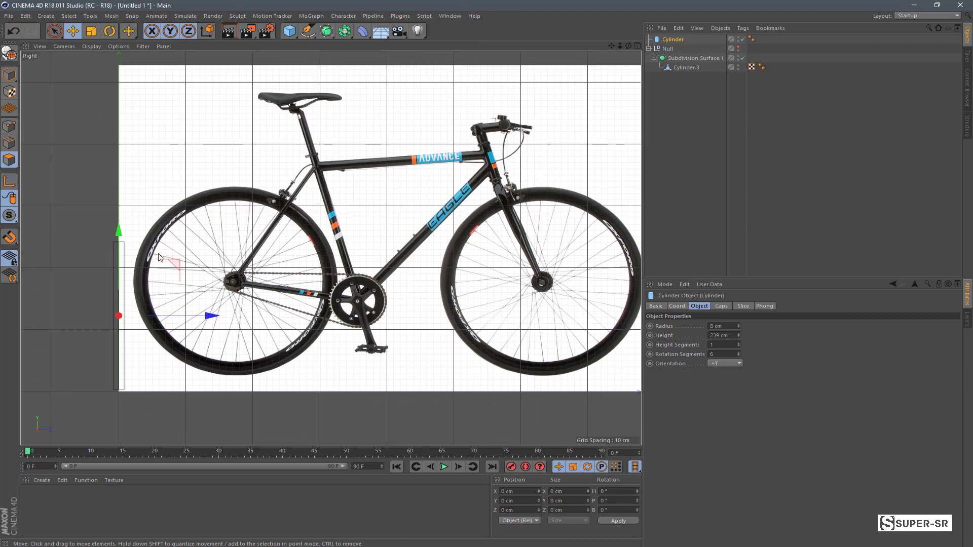
pyautogui.moveTo(133, 236); pyautogui.dragTo(132, 265)
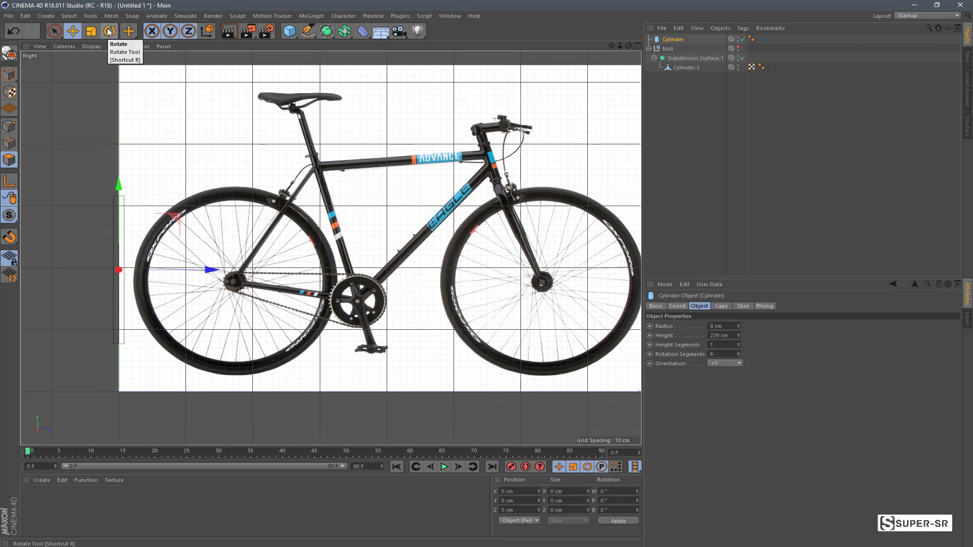
pyautogui.click(109, 32)
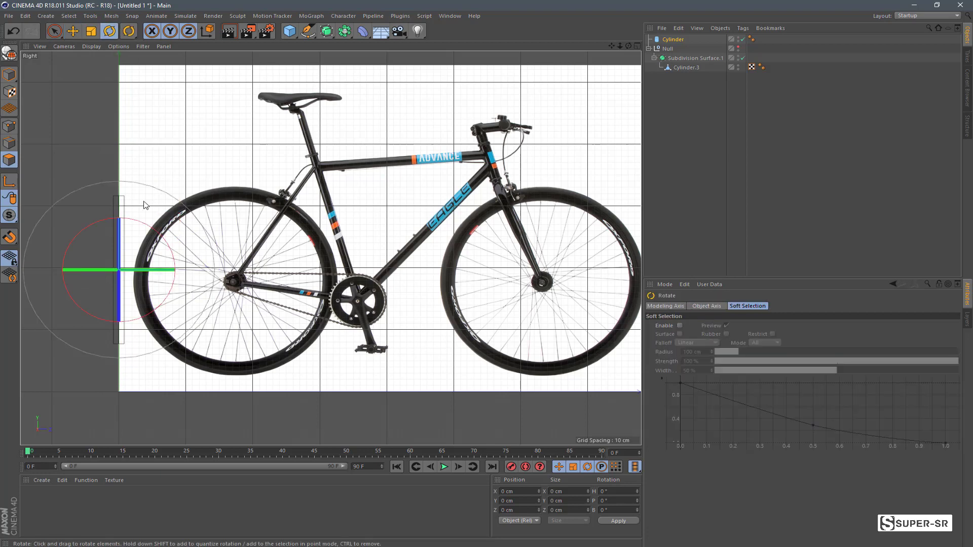
pyautogui.moveTo(89, 229)
pyautogui.mouseDown()
pyautogui.moveTo(46, 357)
pyautogui.moveTo(39, 324)
pyautogui.mouseUp()
pyautogui.hotkey('ctrl', 'z')
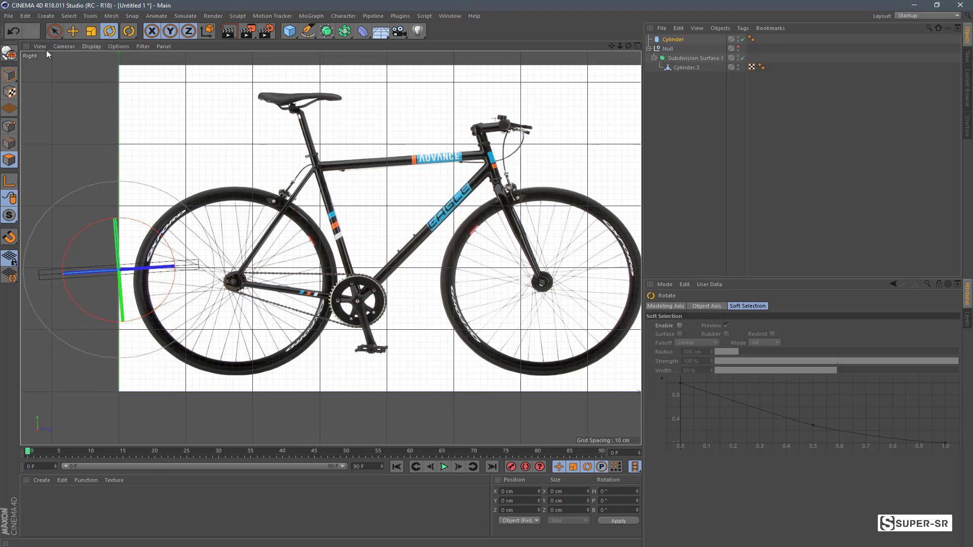
pyautogui.click(72, 31)
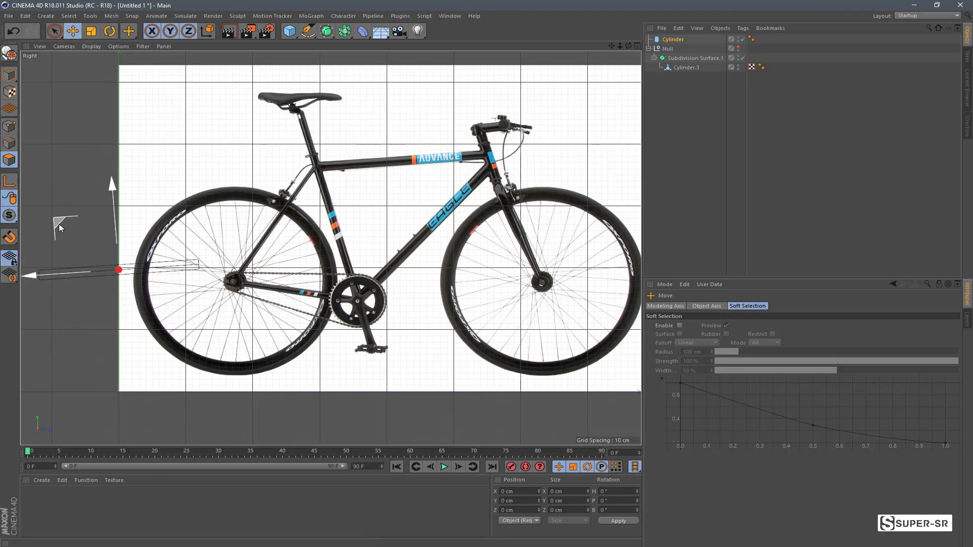
pyautogui.moveTo(59, 227); pyautogui.dragTo(343, 118)
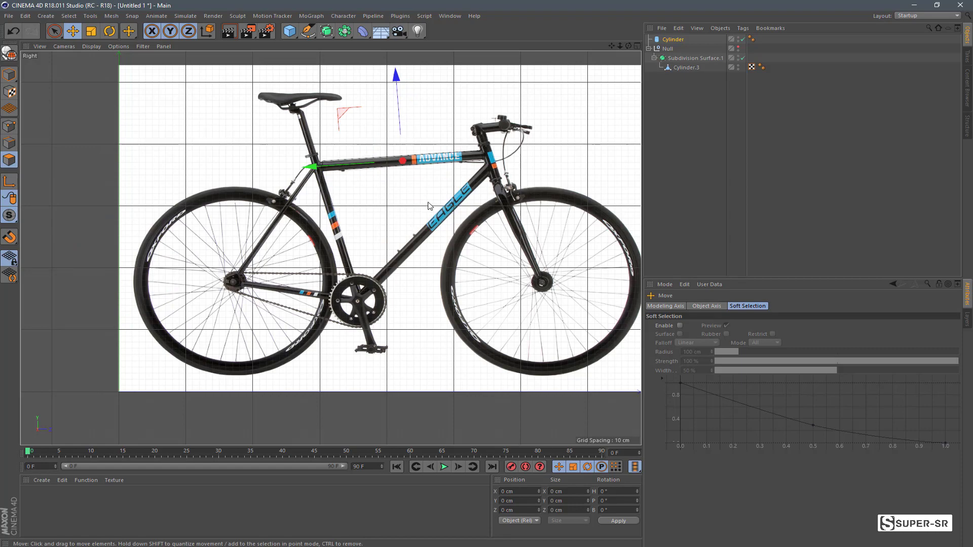
pyautogui.scroll(5, 428, 205)
# Zoom into the top tube and nudge the cylinder along it
pyautogui.moveTo(619, 49); pyautogui.dragTo(619, 49)
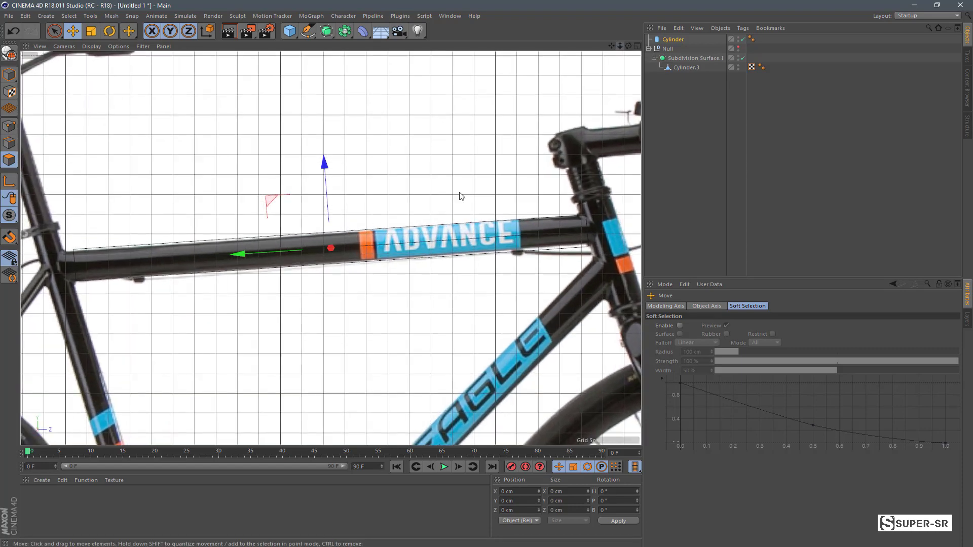
pyautogui.moveTo(269, 256); pyautogui.dragTo(262, 258)
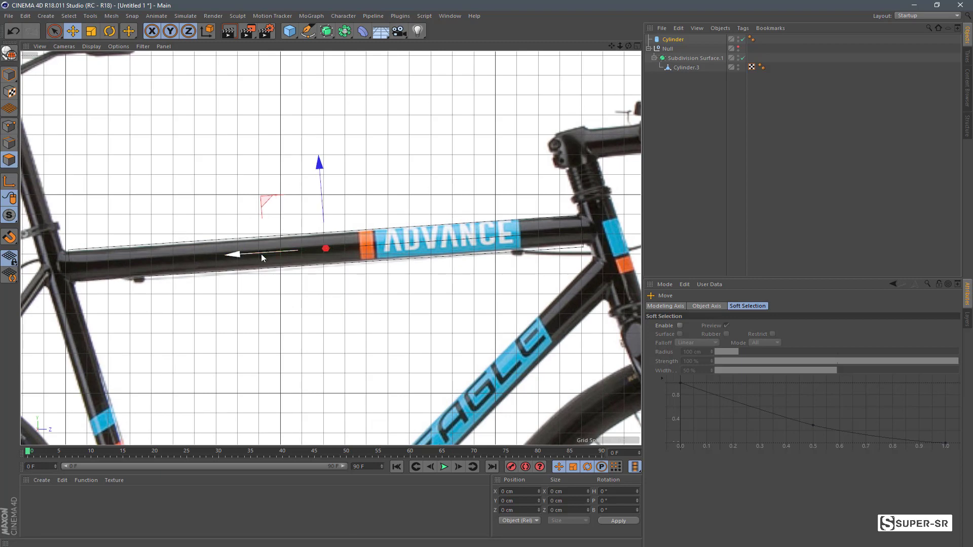
pyautogui.click(109, 31)
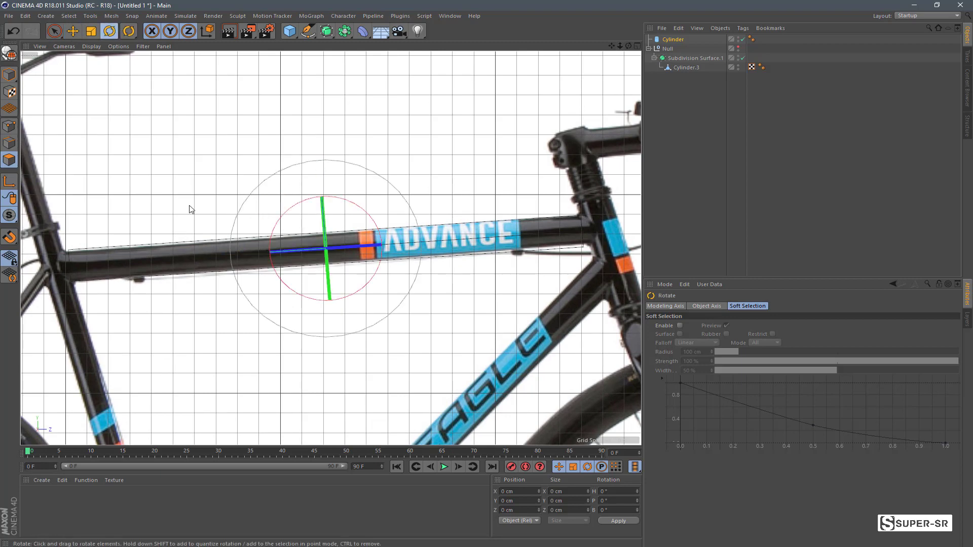
pyautogui.moveTo(274, 234); pyautogui.dragTo(274, 235)
# Duplicate Cylinder in the Object Manager to create Cylinder.1
pyautogui.click(673, 40)
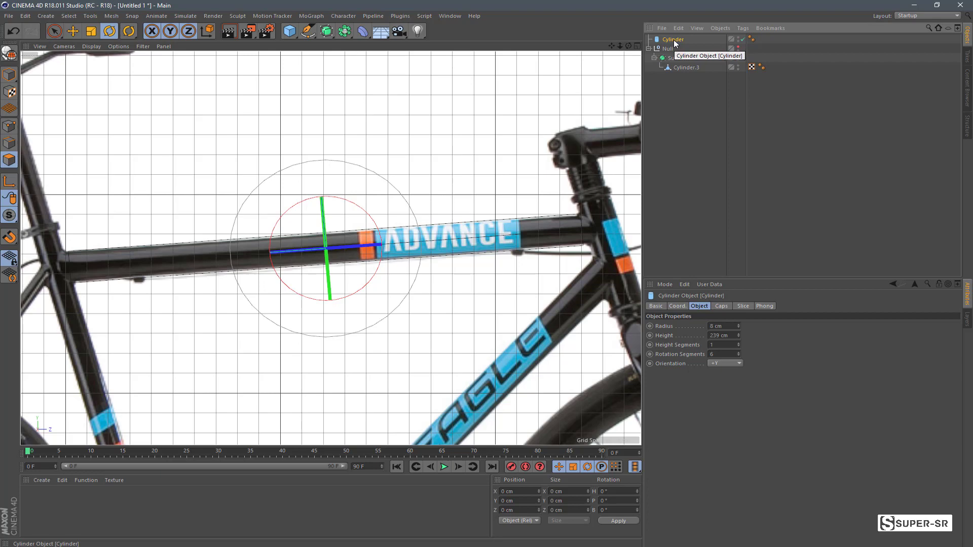
pyautogui.click(680, 95)
pyautogui.click(672, 40)
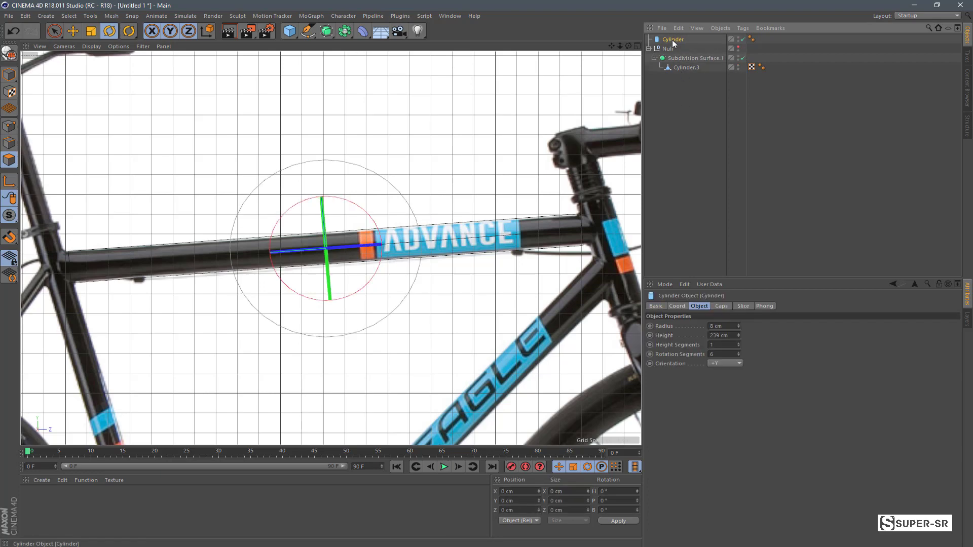
pyautogui.keyDown('ctrl'); pyautogui.moveTo(674, 37); pyautogui.dragTo(675, 41); pyautogui.keyUp('ctrl')
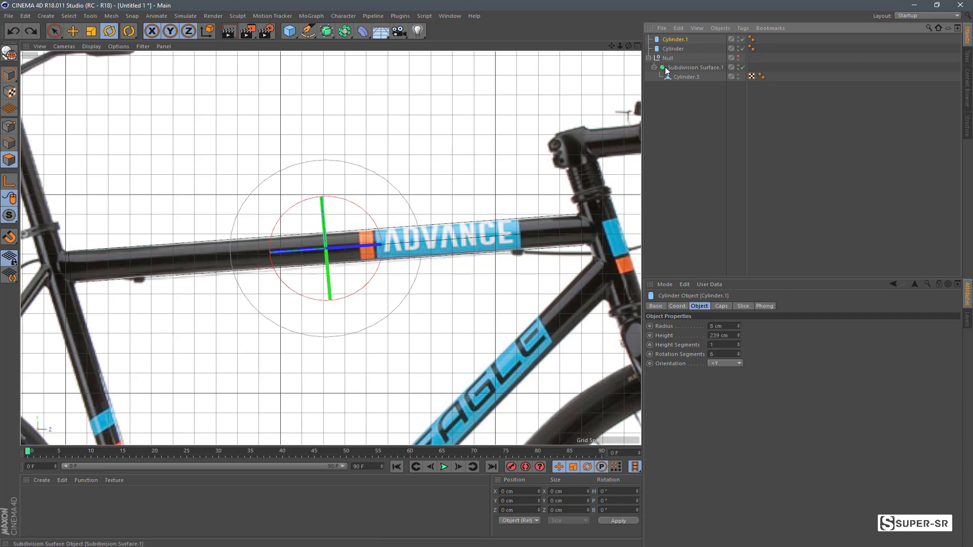
pyautogui.hotkey('ctrl', 'z')
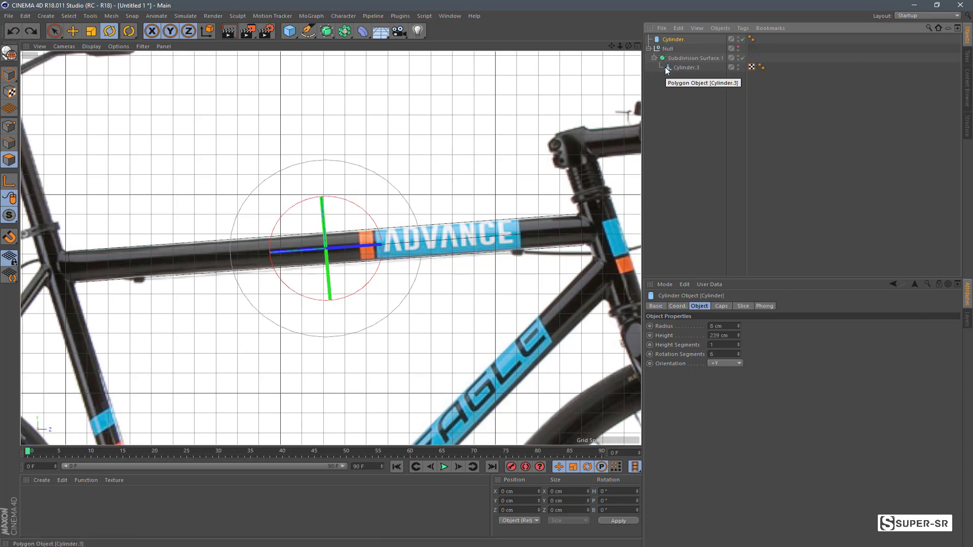
pyautogui.hotkey('ctrl', 'y')
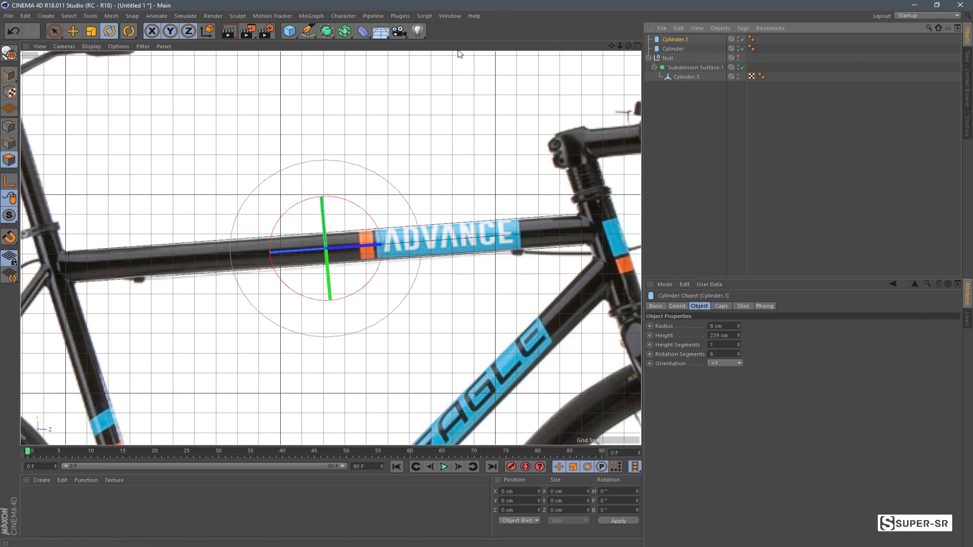
# Rotate Cylinder.1 to the down tube's angle, about 137.3°, and move it onto the down tube
pyautogui.moveTo(620, 45); pyautogui.dragTo(608, 18)
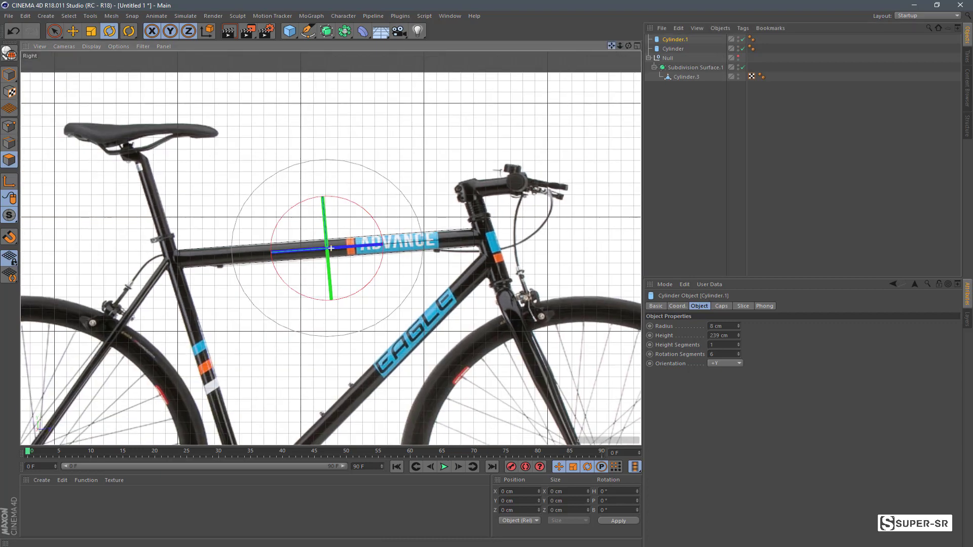
pyautogui.moveTo(269, 207); pyautogui.dragTo(267, 234)
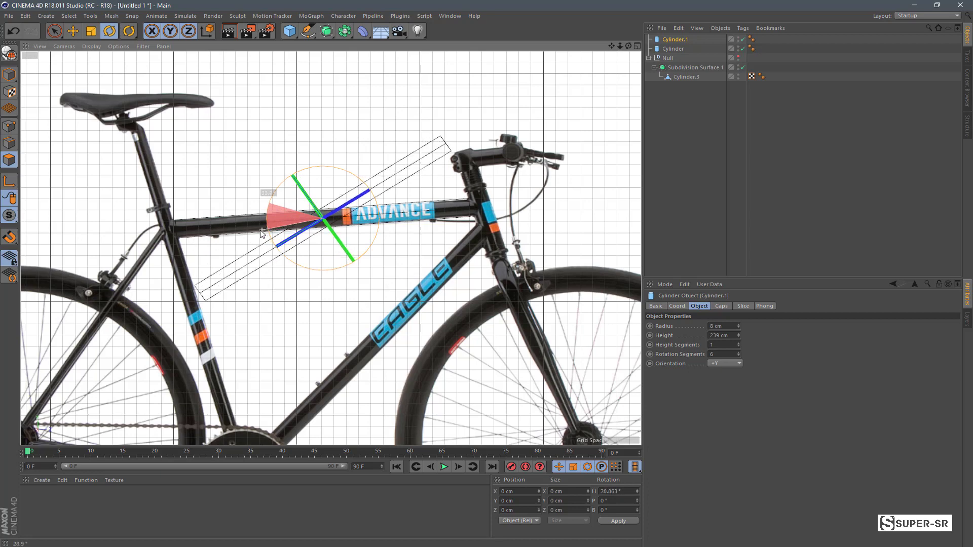
pyautogui.moveTo(267, 234); pyautogui.dragTo(259, 233)
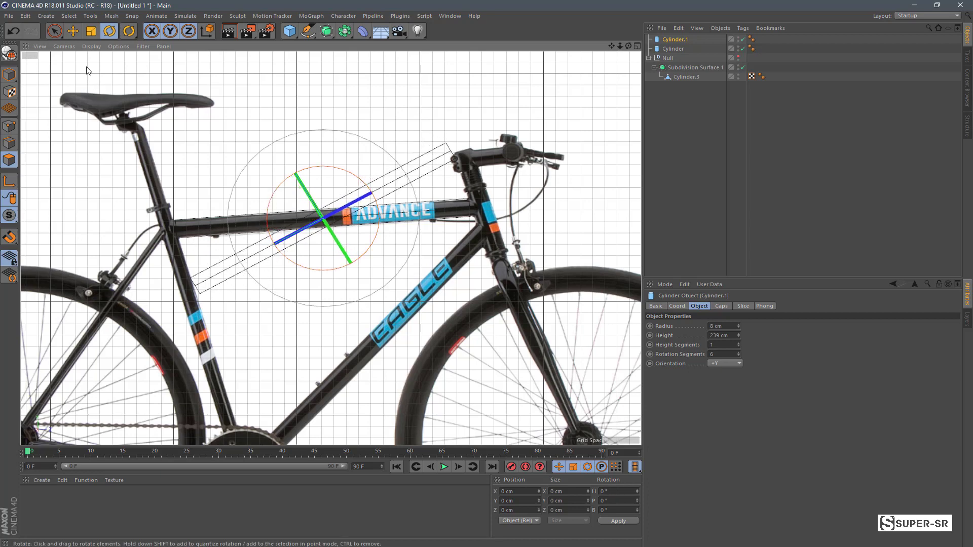
pyautogui.click(73, 31)
pyautogui.moveTo(285, 189)
pyautogui.mouseDown()
pyautogui.moveTo(343, 286)
pyautogui.moveTo(331, 306)
pyautogui.mouseUp()
pyautogui.click(110, 31)
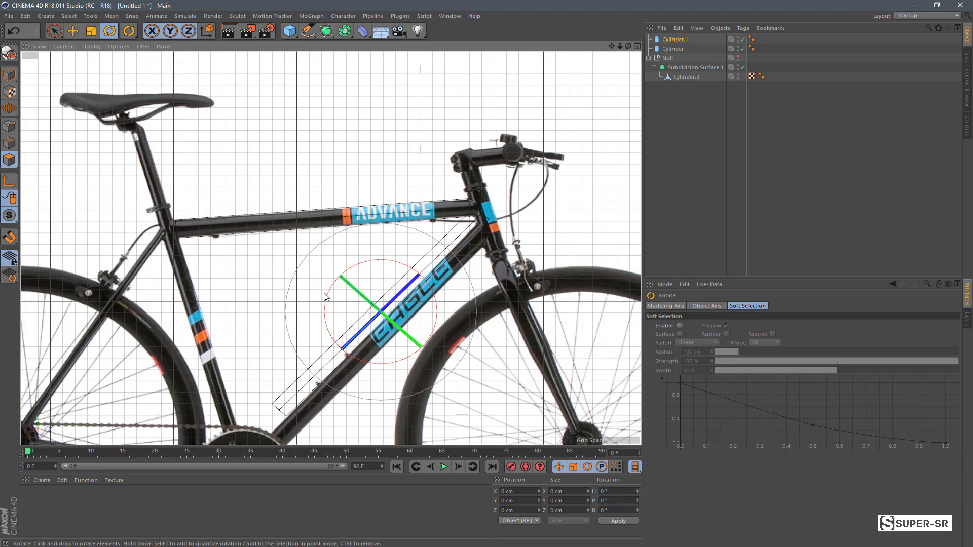
pyautogui.click(73, 31)
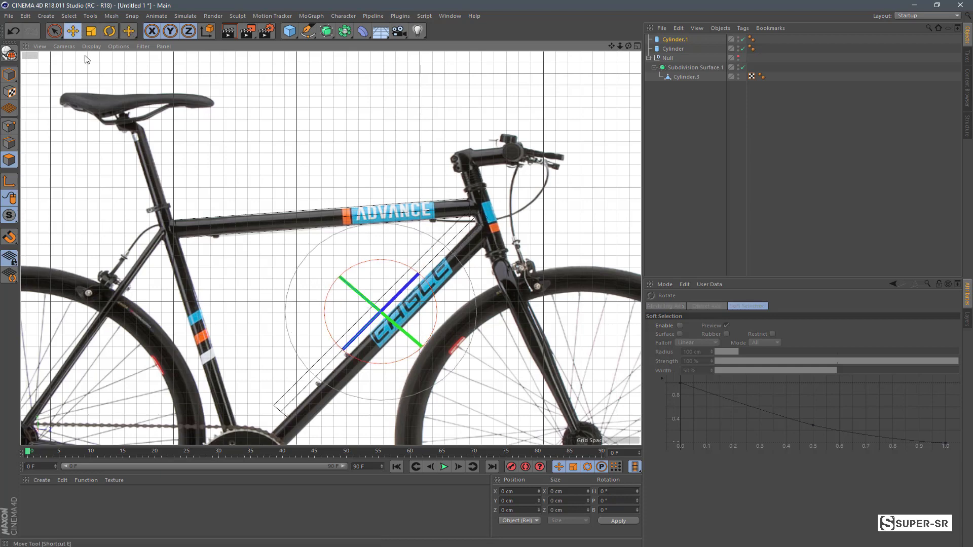
pyautogui.moveTo(344, 286)
pyautogui.mouseDown()
pyautogui.moveTo(353, 304)
pyautogui.moveTo(333, 385)
pyautogui.mouseUp()
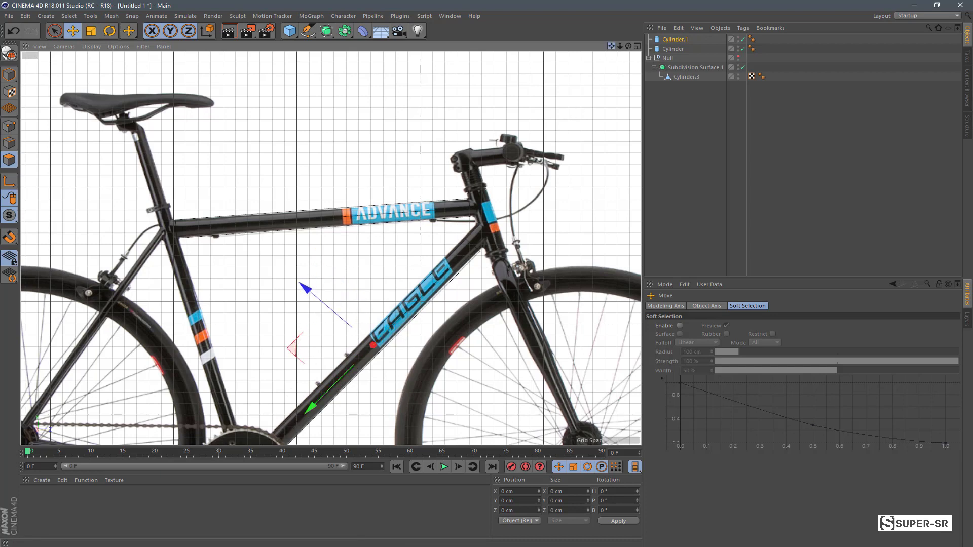
# Lengthen Cylinder.1 to about 257.5 cm and fit it between the down tube's ends
pyautogui.moveTo(611, 46); pyautogui.dragTo(610, 0)
pyautogui.click(9, 75)
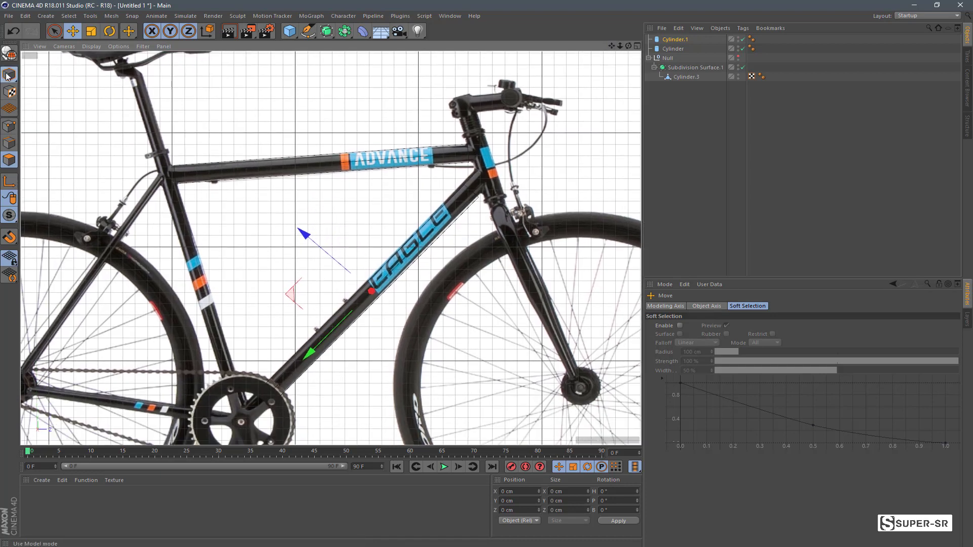
pyautogui.click(341, 313)
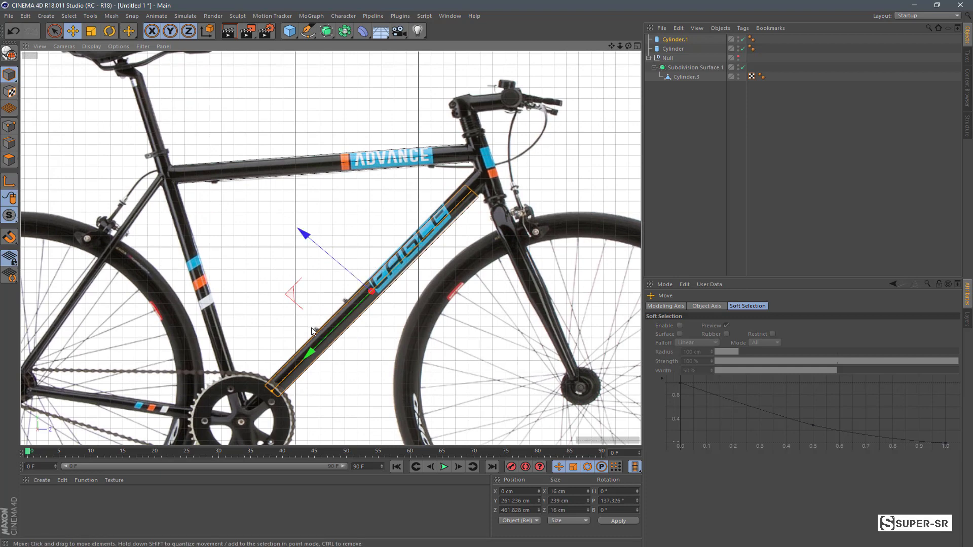
pyautogui.scroll(2, 289, 369)
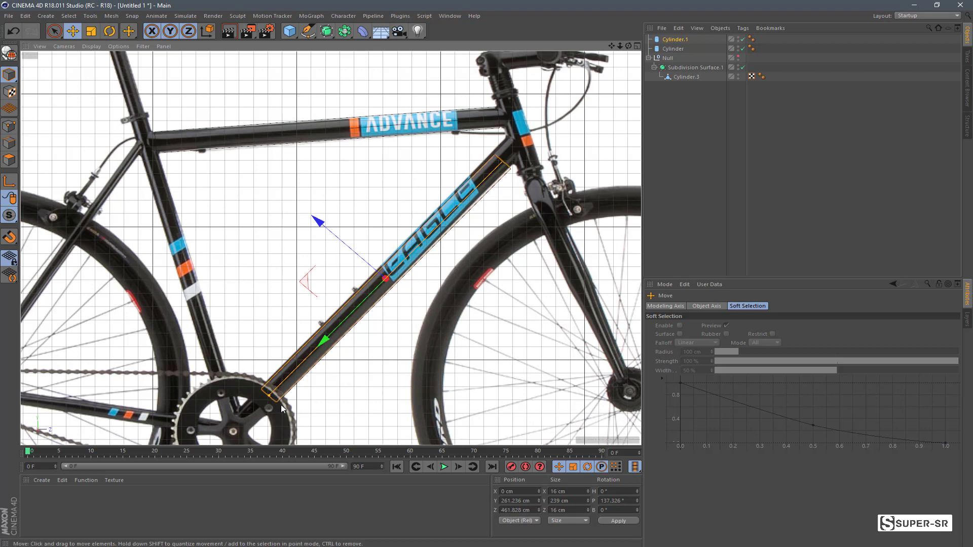
pyautogui.moveTo(270, 397); pyautogui.dragTo(260, 413)
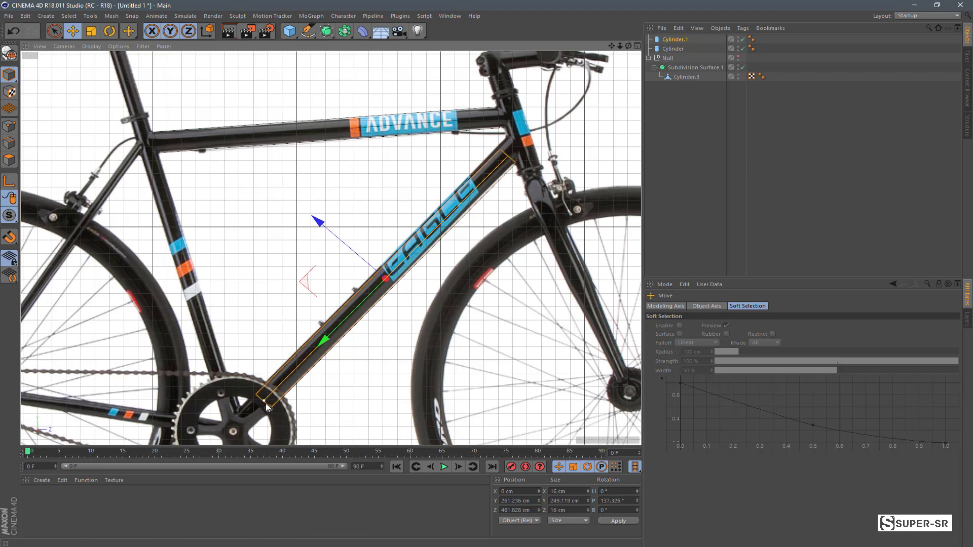
pyautogui.click(676, 39)
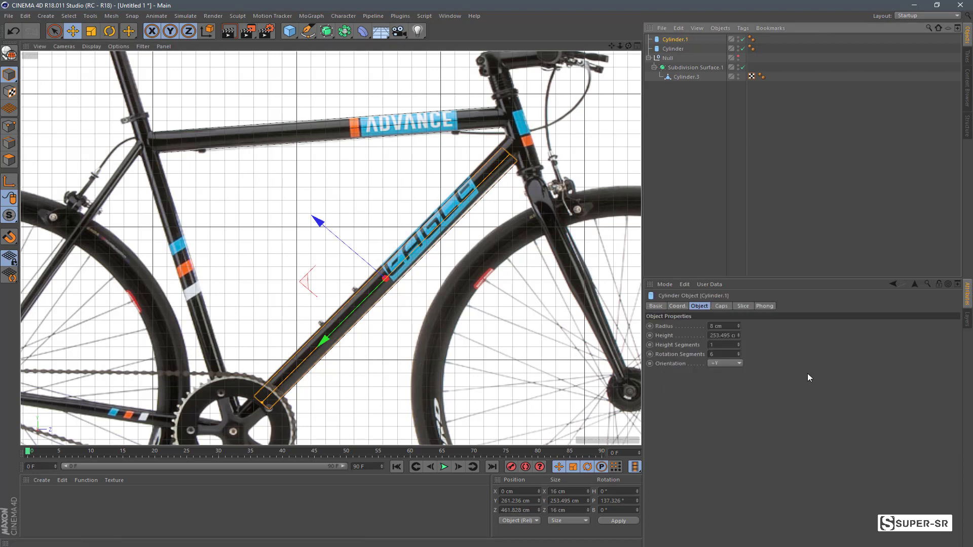
pyautogui.moveTo(738, 335); pyautogui.dragTo(739, 325)
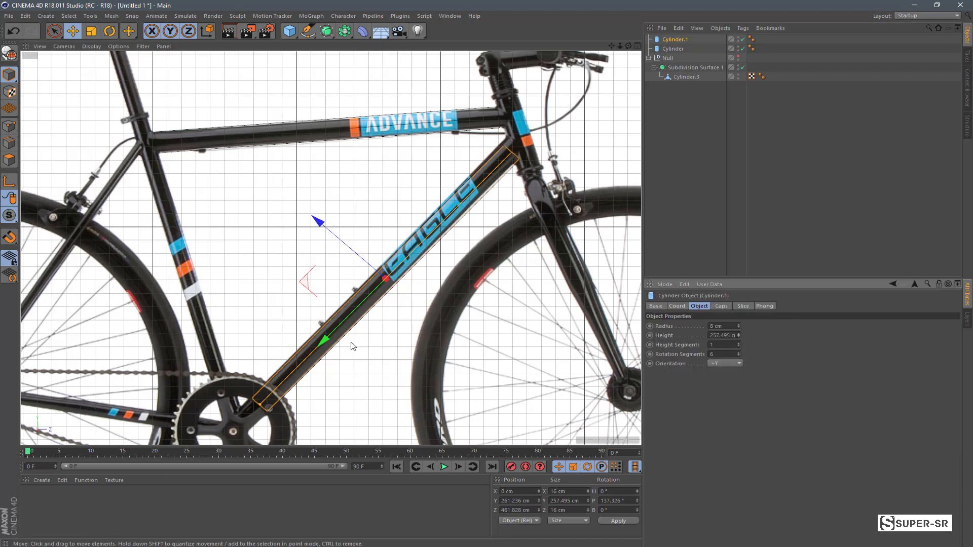
pyautogui.moveTo(324, 333); pyautogui.dragTo(327, 334)
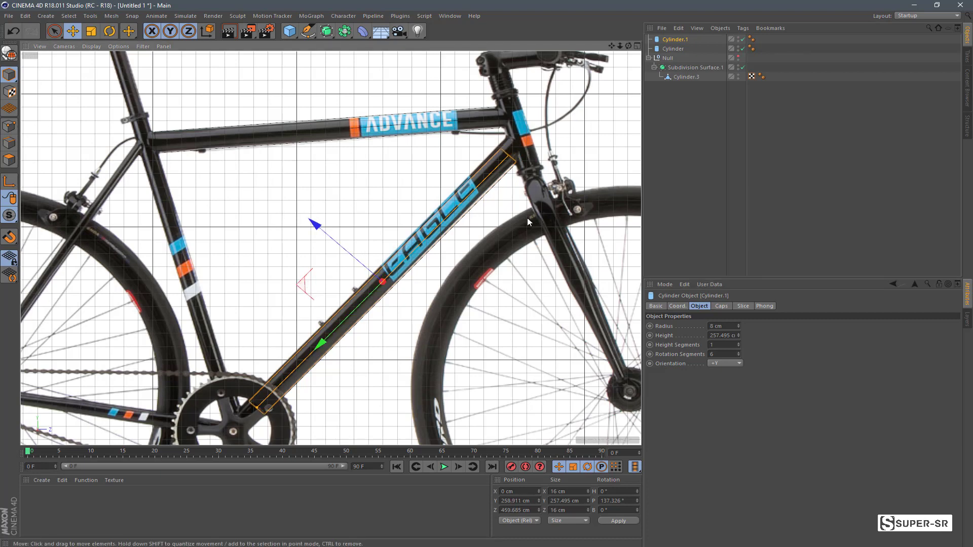
# Copy the down-tube cylinder as Cylinder.2, tilt it to about 15.9° and move it onto the head tube
pyautogui.hotkey('ctrl', 'c')
pyautogui.hotkey('ctrl', 'v')
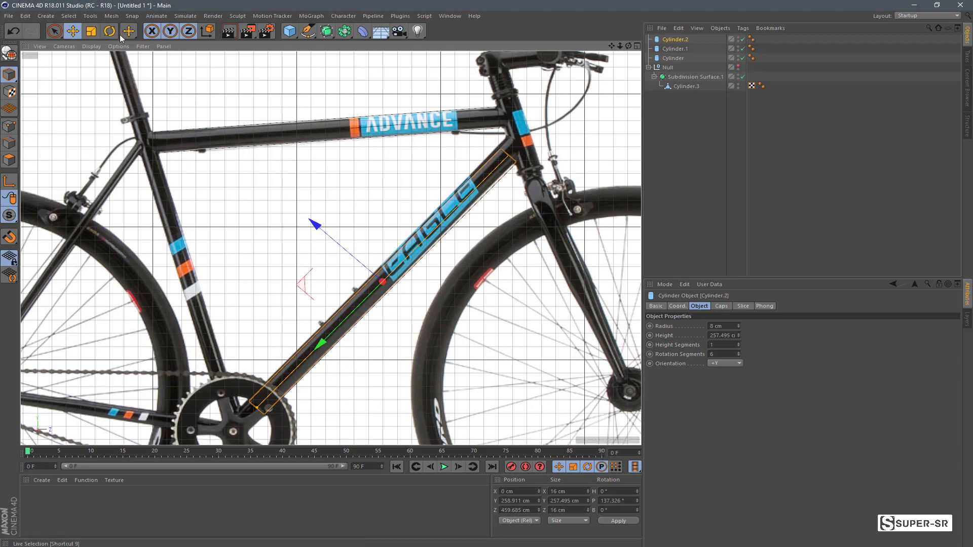
pyautogui.press('r')
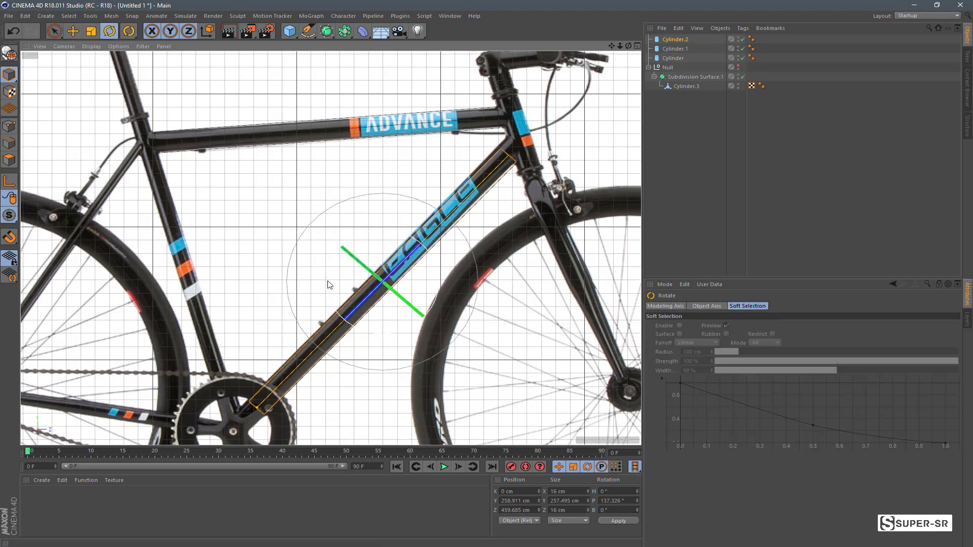
pyautogui.moveTo(353, 269)
pyautogui.mouseDown()
pyautogui.moveTo(447, 196)
pyautogui.moveTo(431, 205)
pyautogui.mouseUp()
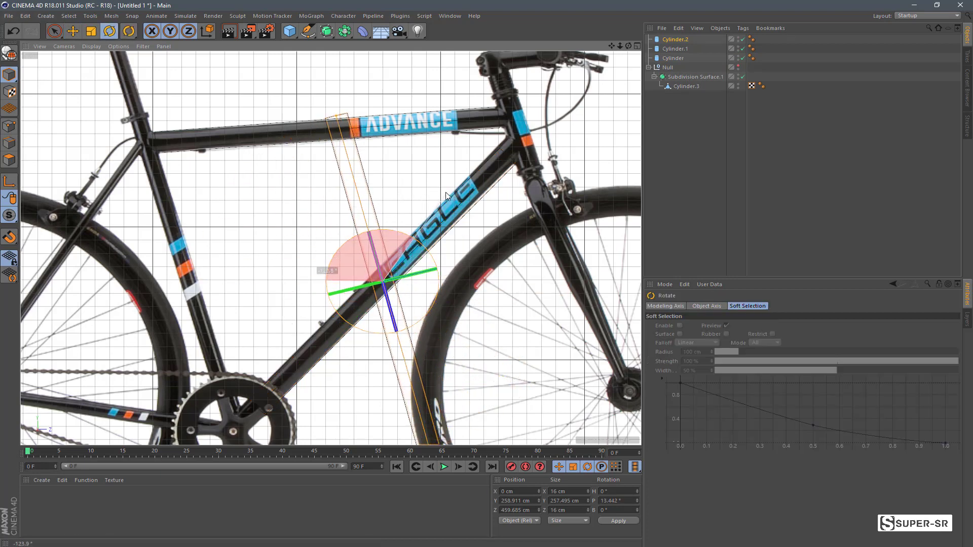
pyautogui.click(72, 31)
pyautogui.moveTo(403, 255); pyautogui.dragTo(572, 96)
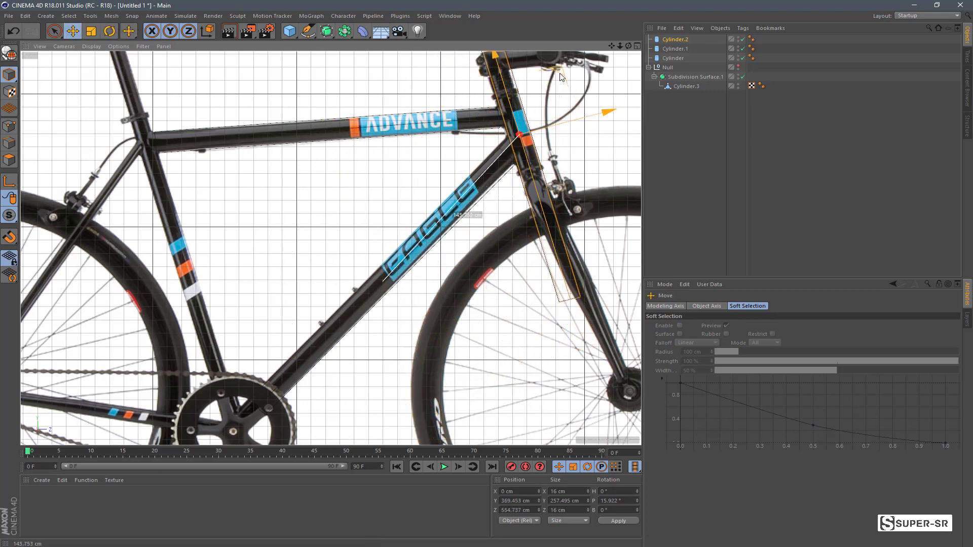
pyautogui.moveTo(571, 96); pyautogui.dragTo(563, 71)
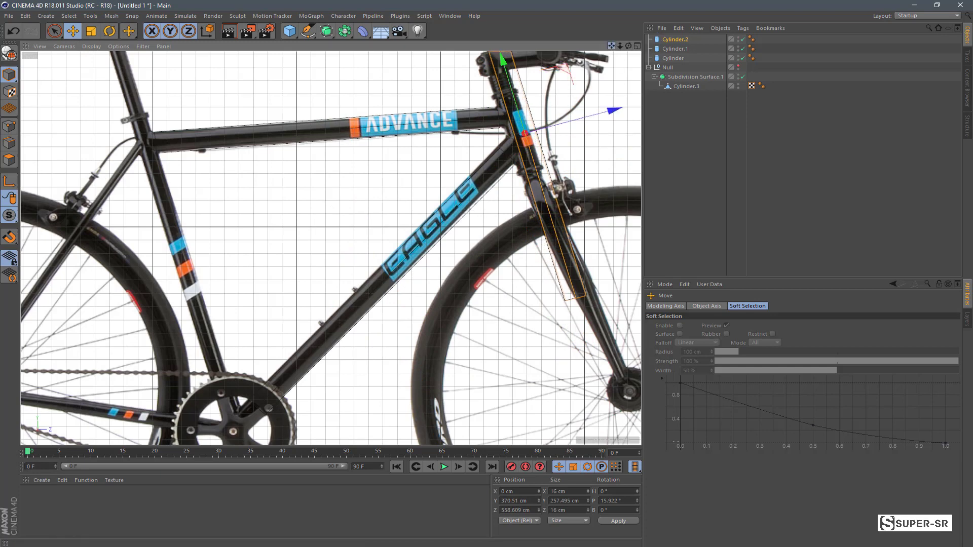
# Shorten Cylinder.2 to about 61.5 cm and line it up with the head tube
pyautogui.moveTo(611, 46); pyautogui.dragTo(525, 137)
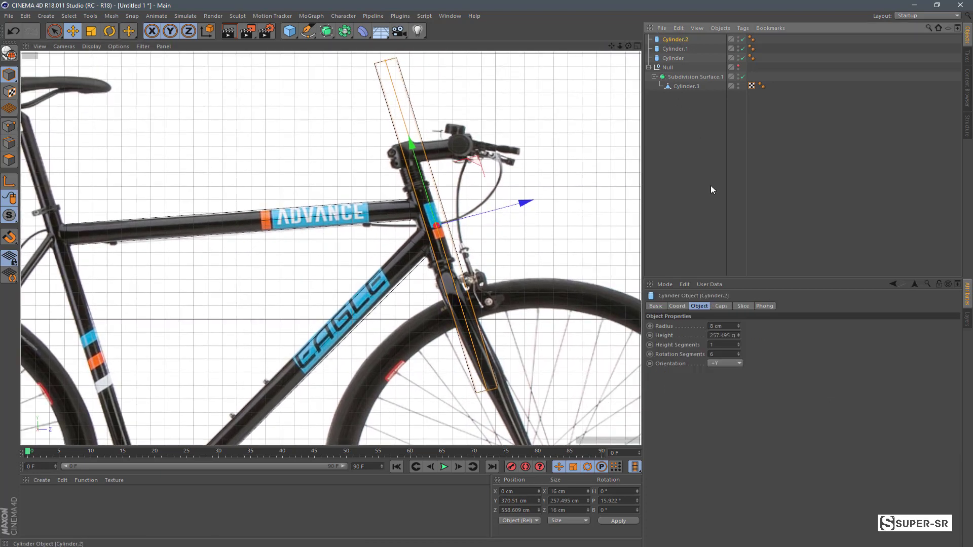
pyautogui.moveTo(739, 335); pyautogui.dragTo(739, 365)
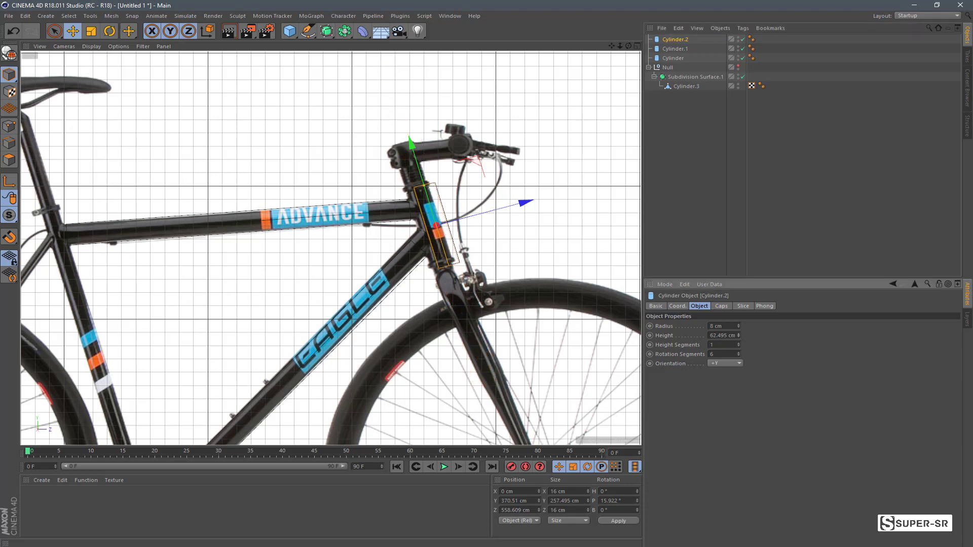
pyautogui.scroll(3, 481, 219)
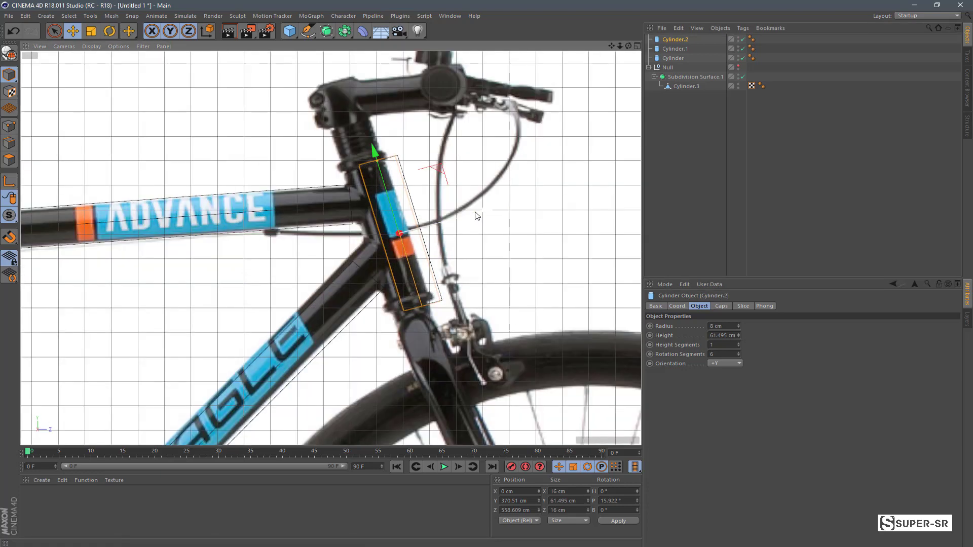
pyautogui.moveTo(475, 212); pyautogui.dragTo(468, 216)
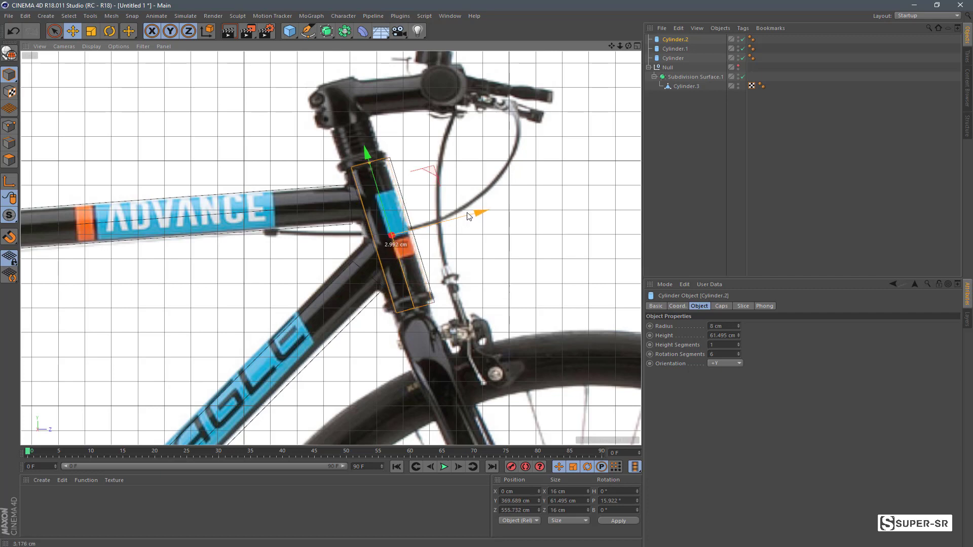
pyautogui.moveTo(612, 45)
pyautogui.mouseDown()
pyautogui.moveTo(601, 57)
pyautogui.moveTo(655, 31)
pyautogui.mouseUp()
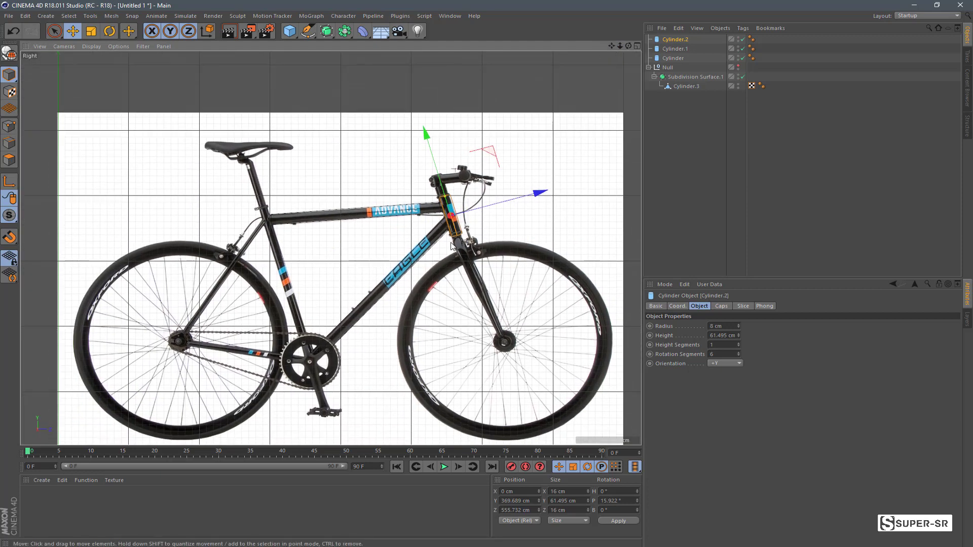
# Paste a copy of the head-tube cylinder as Cylinder.3 and stretch it along the seat tube
pyautogui.hotkey('ctrl', 'v')
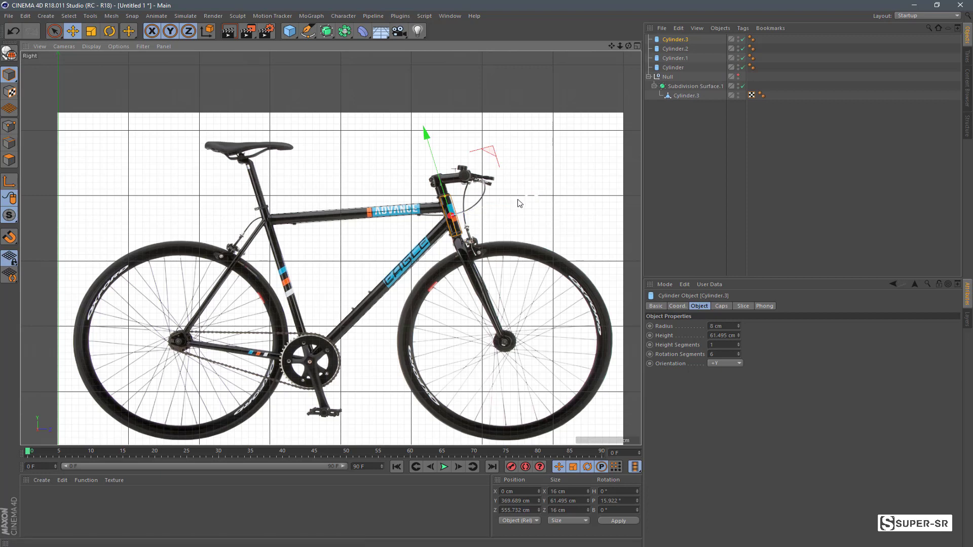
pyautogui.moveTo(521, 199); pyautogui.dragTo(353, 264)
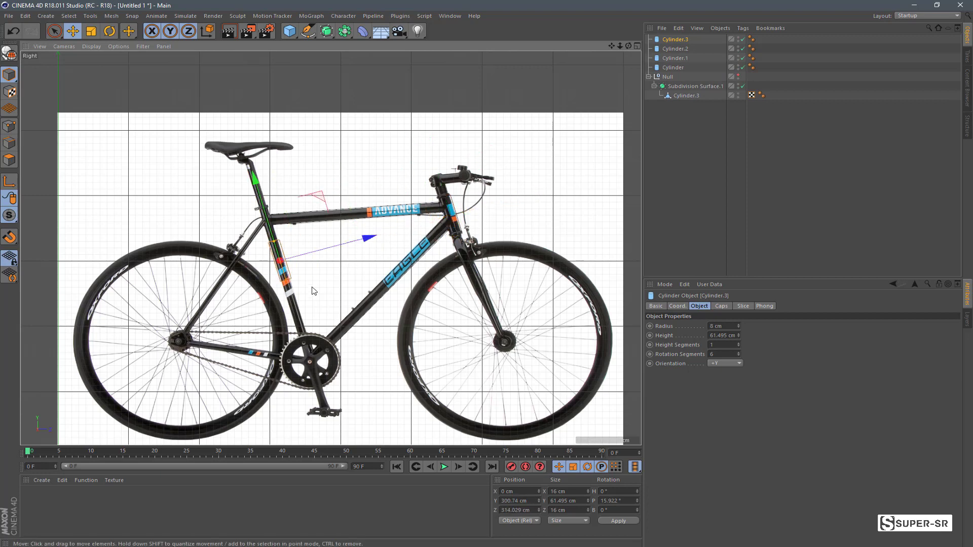
pyautogui.scroll(3, 292, 286)
pyautogui.moveTo(259, 203); pyautogui.dragTo(231, 146)
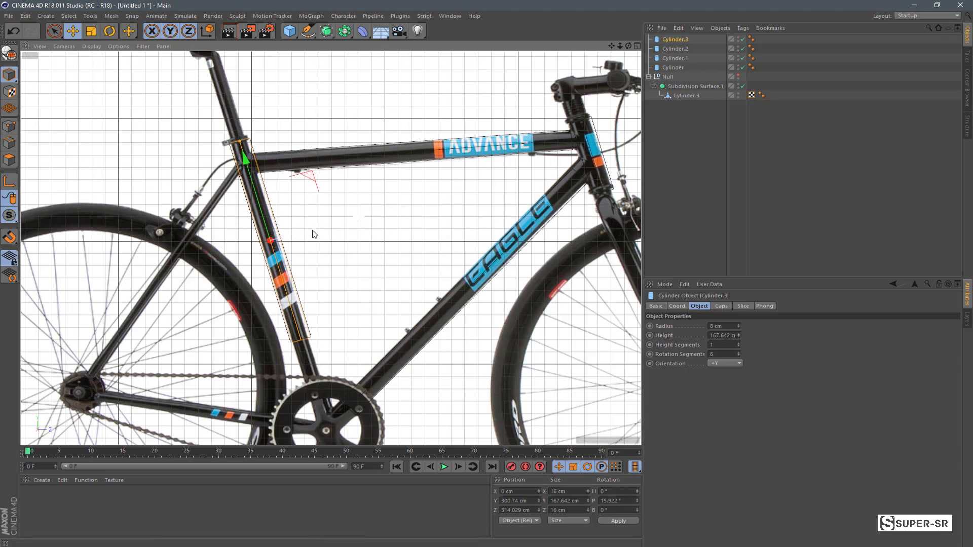
pyautogui.moveTo(314, 232); pyautogui.dragTo(305, 235)
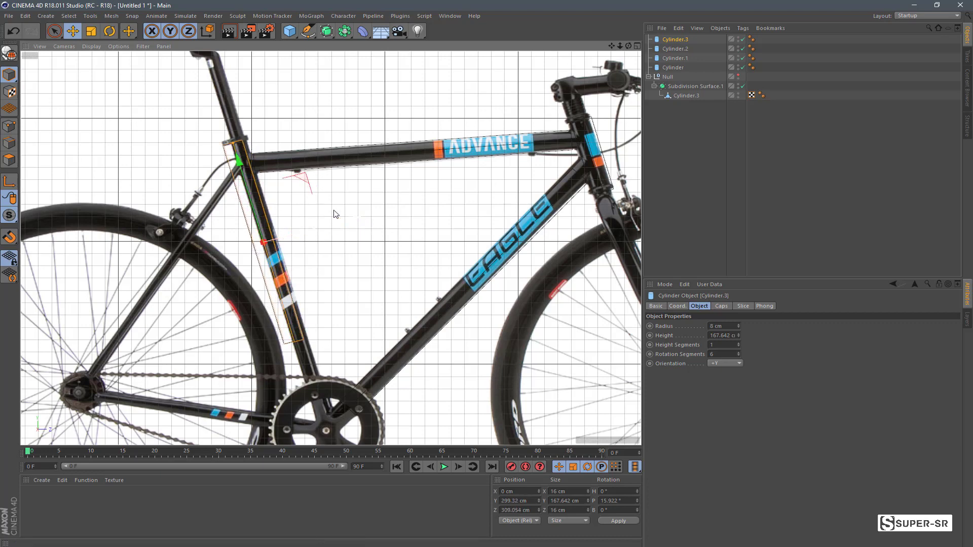
# Trim the rear end of the top-tube cylinder and readjust the seat-tube cylinder
pyautogui.click(386, 162)
pyautogui.scroll(2, 386, 163)
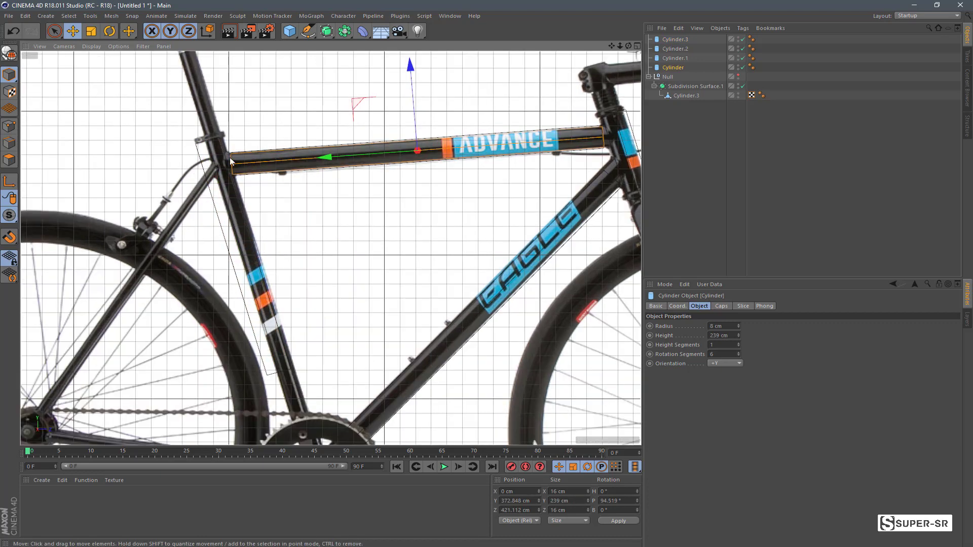
pyautogui.moveTo(231, 161); pyautogui.dragTo(236, 168)
pyautogui.click(233, 227)
pyautogui.moveTo(286, 247); pyautogui.dragTo(288, 250)
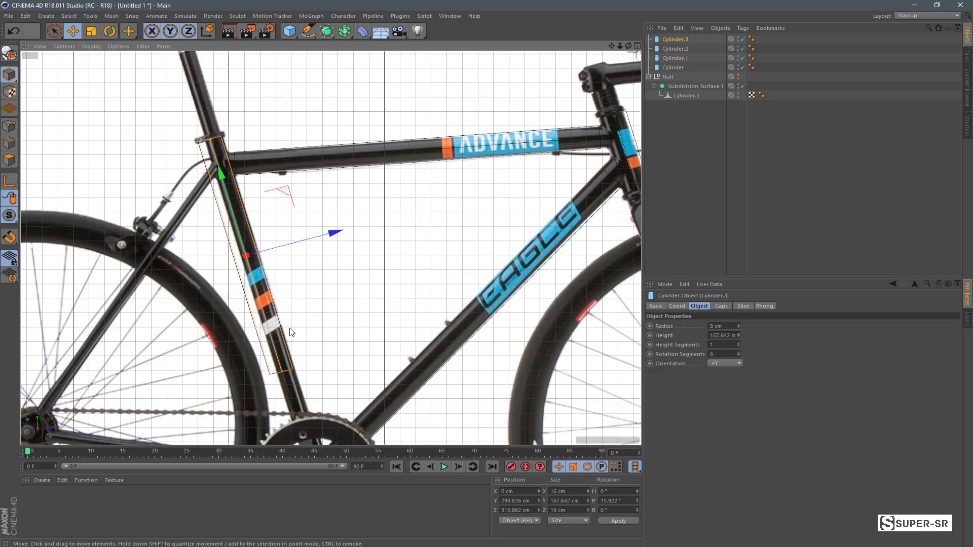
# Stretch and slide the seat-tube cylinder to span the tube from crank to top
pyautogui.moveTo(207, 134); pyautogui.dragTo(203, 124)
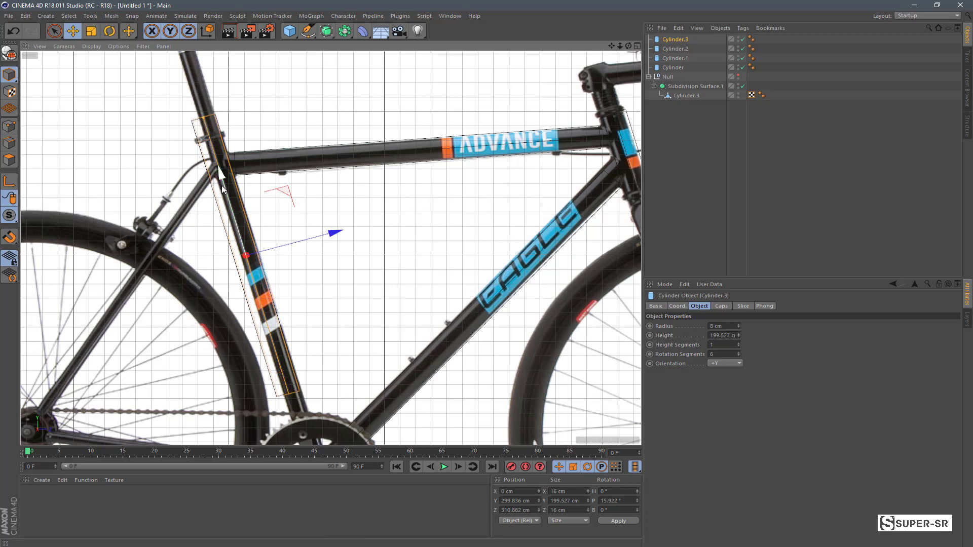
pyautogui.moveTo(219, 190); pyautogui.dragTo(235, 231)
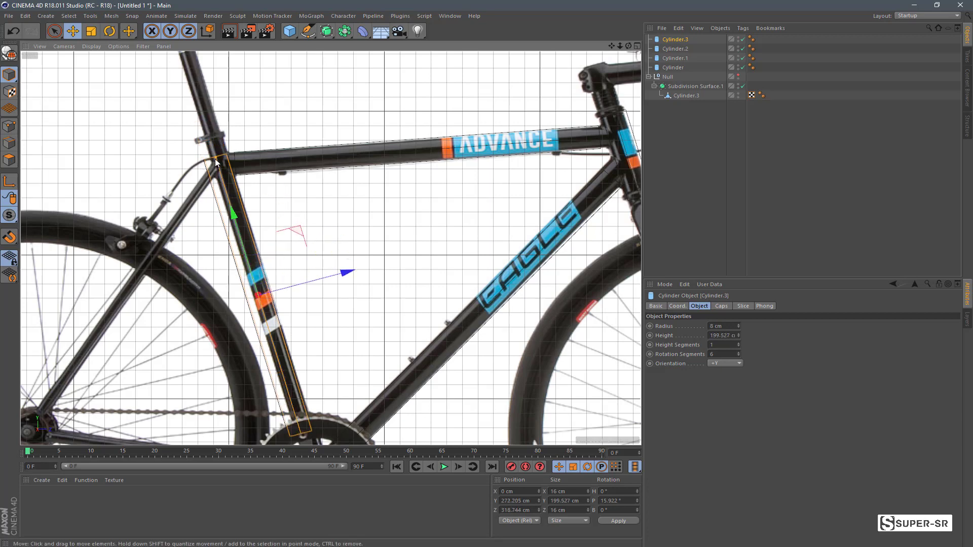
pyautogui.moveTo(217, 164); pyautogui.dragTo(209, 158)
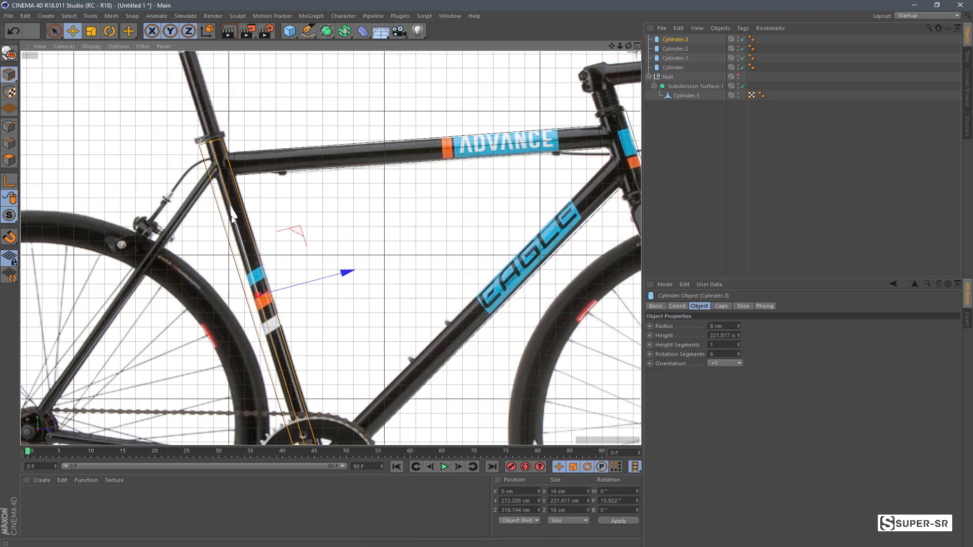
pyautogui.moveTo(243, 253); pyautogui.dragTo(241, 247)
pyautogui.scroll(-2, 311, 264)
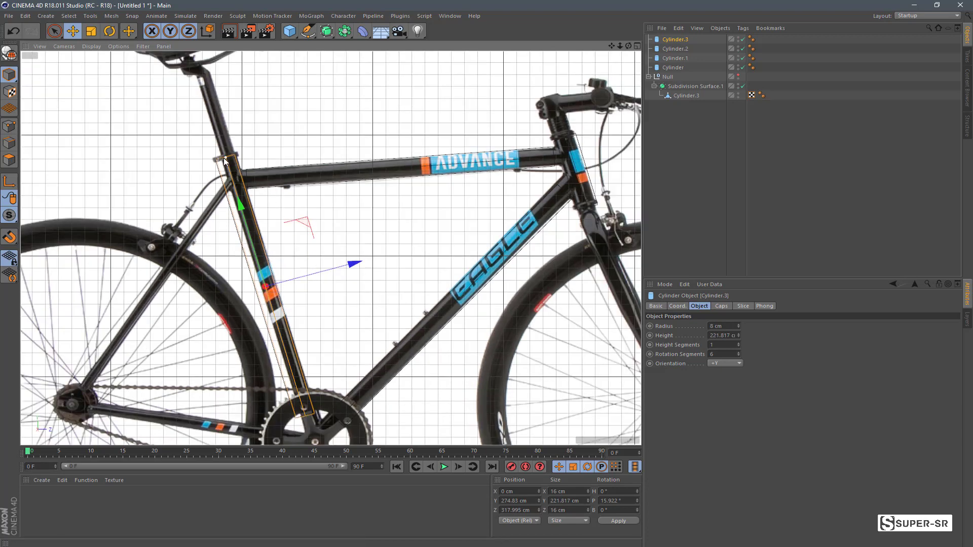
pyautogui.moveTo(224, 158)
pyautogui.mouseDown()
pyautogui.moveTo(233, 156)
pyautogui.moveTo(225, 159)
pyautogui.mouseUp()
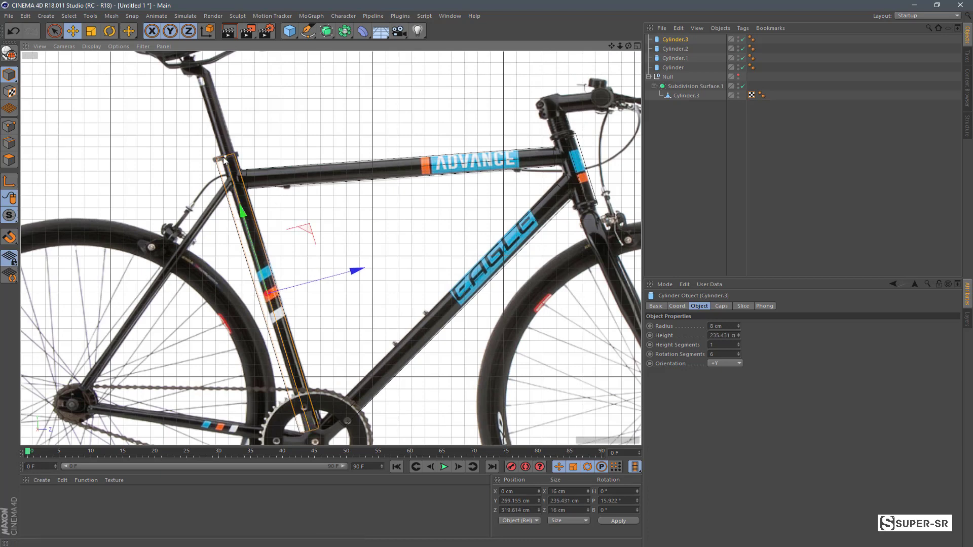
# Set the seat-tube cylinder's radius to 6 cm and fit it at about 221.25 cm long
pyautogui.click(739, 326)
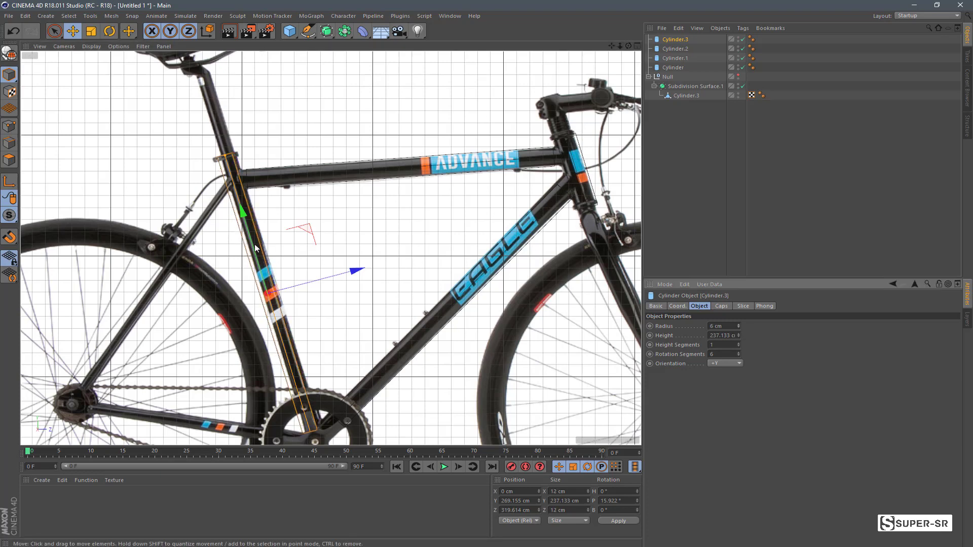
pyautogui.scroll(2, 301, 248)
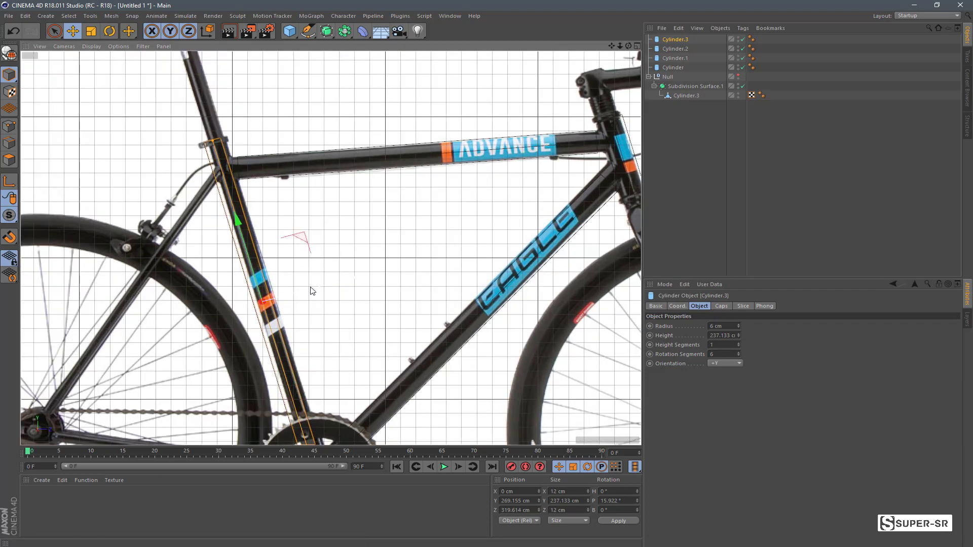
pyautogui.moveTo(311, 289); pyautogui.dragTo(315, 292)
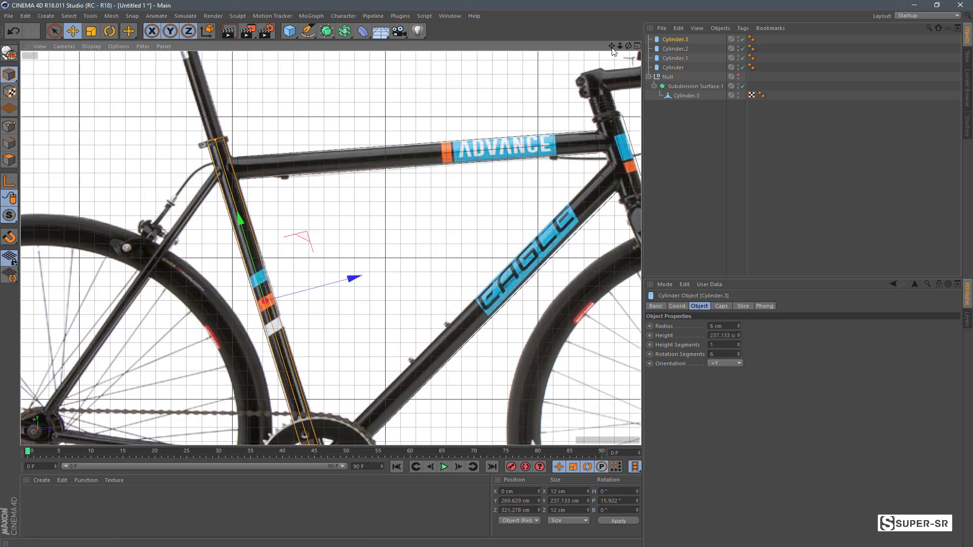
pyautogui.moveTo(611, 46); pyautogui.dragTo(598, 30)
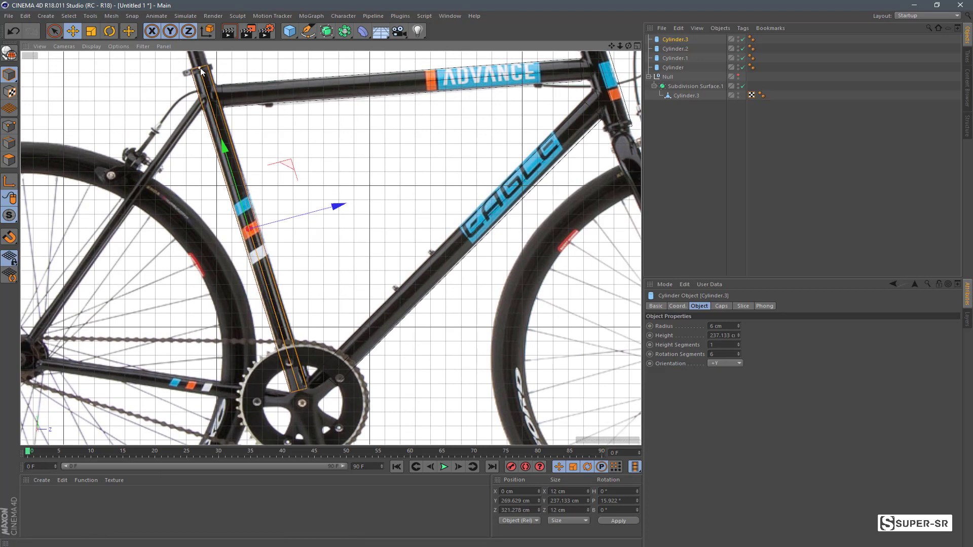
pyautogui.moveTo(204, 69); pyautogui.dragTo(203, 90)
pyautogui.moveTo(224, 157); pyautogui.dragTo(219, 140)
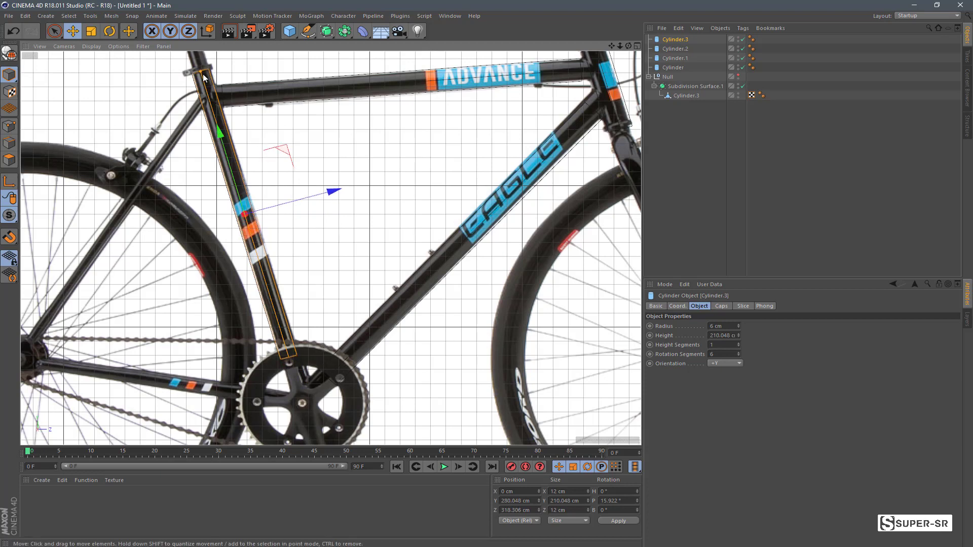
pyautogui.moveTo(204, 76); pyautogui.dragTo(201, 66)
pyautogui.moveTo(222, 147)
pyautogui.mouseDown()
pyautogui.moveTo(226, 160)
pyautogui.moveTo(217, 145)
pyautogui.mouseUp()
pyautogui.click(410, 145)
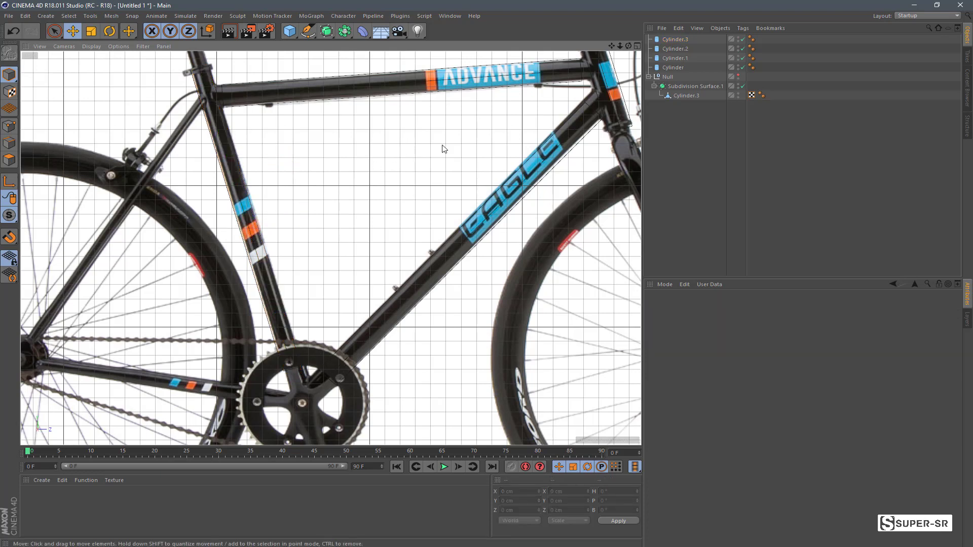
pyautogui.moveTo(611, 46); pyautogui.dragTo(527, 79)
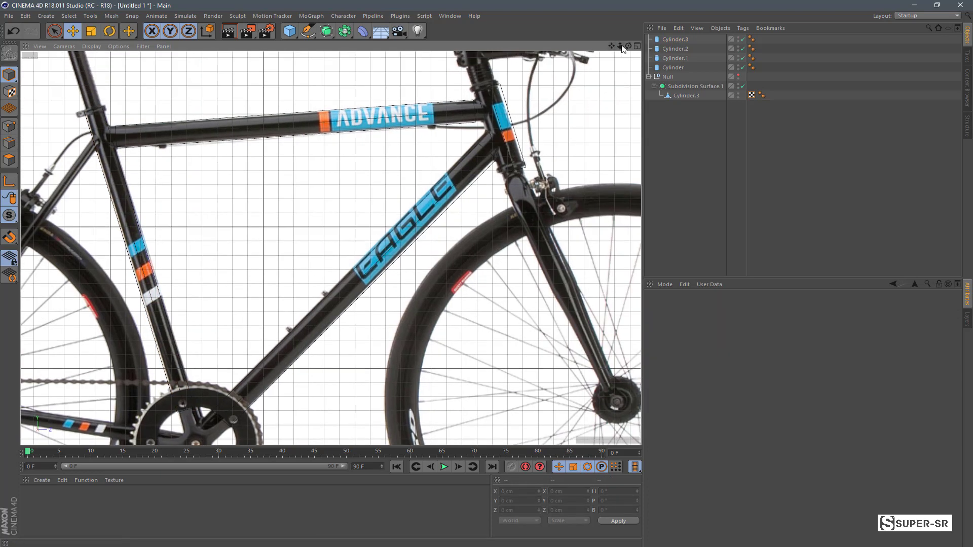
pyautogui.moveTo(619, 46)
pyautogui.mouseDown()
pyautogui.moveTo(659, 45)
pyautogui.moveTo(557, 92)
pyautogui.mouseUp()
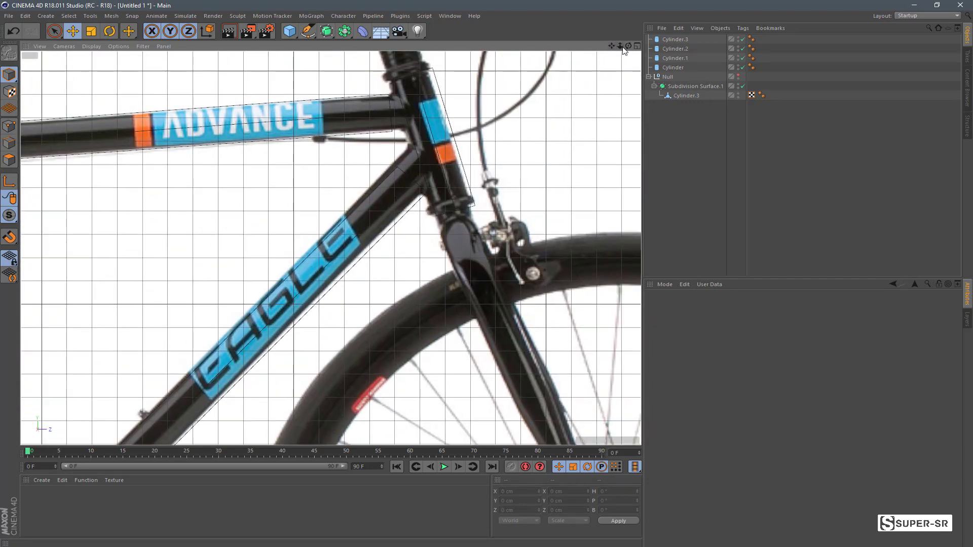
pyautogui.moveTo(619, 46)
pyautogui.mouseDown()
pyautogui.moveTo(648, 46)
pyautogui.moveTo(583, 76)
pyautogui.mouseUp()
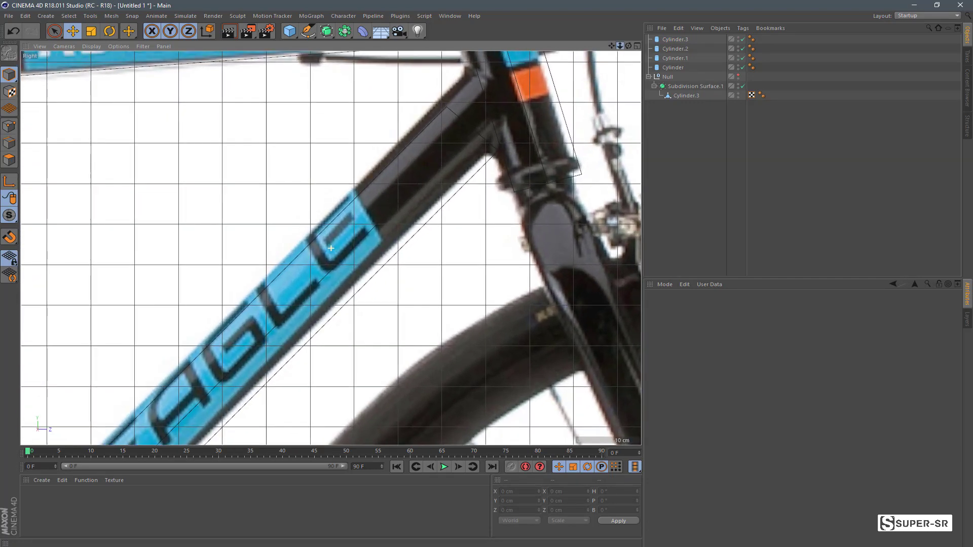
pyautogui.scroll(-3, 331, 248)
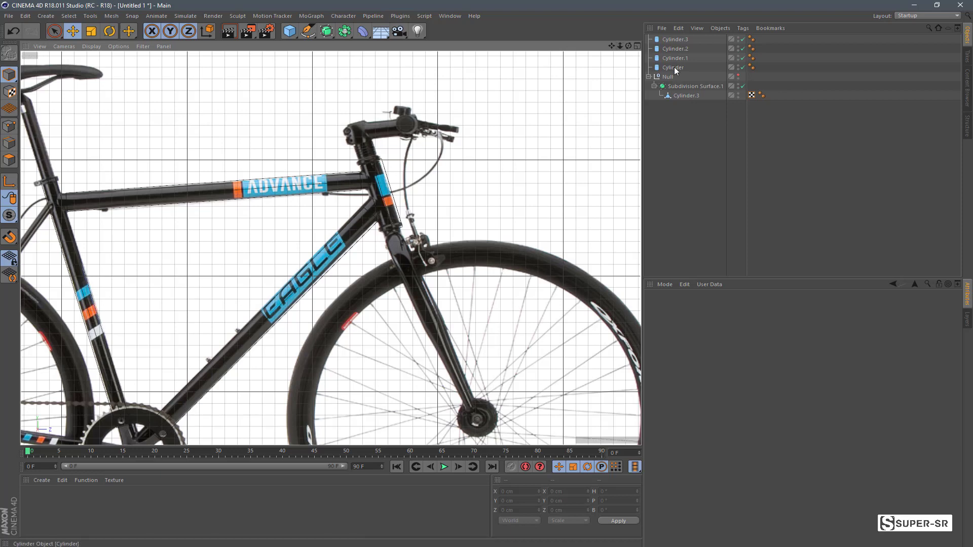
pyautogui.click(674, 67)
pyautogui.click(649, 77)
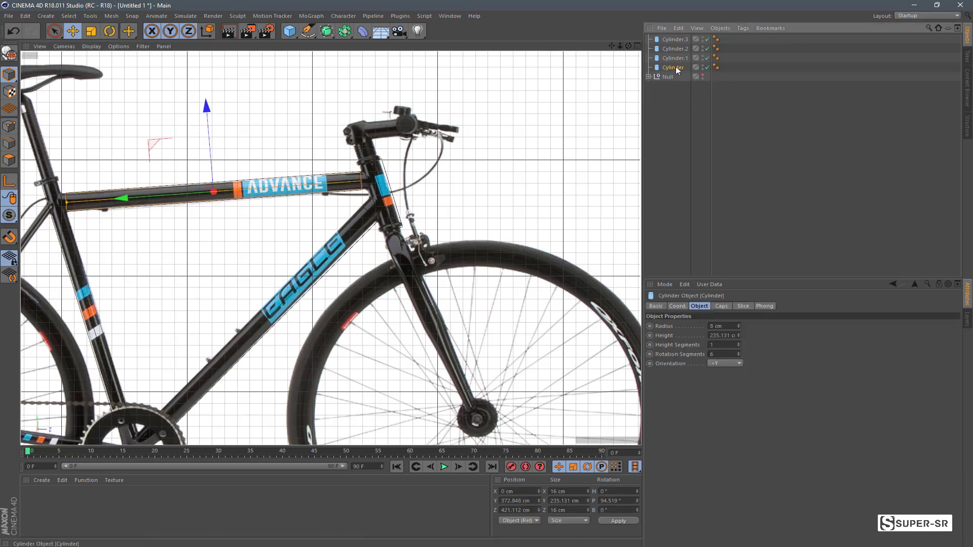
# Select all four tube cylinders and frame them in a maximized Perspective view
pyautogui.keyDown('shift'); pyautogui.click(670, 39); pyautogui.keyUp('shift')
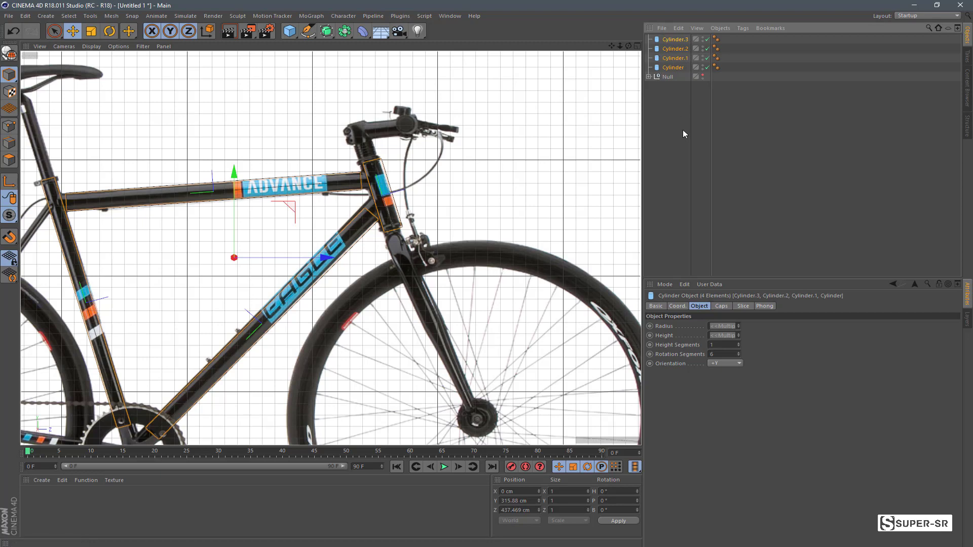
pyautogui.click(637, 47)
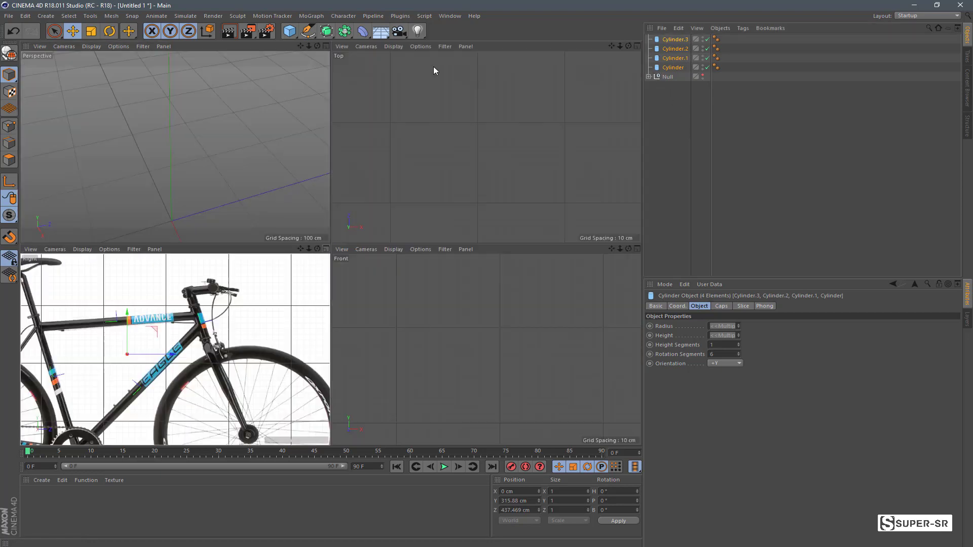
pyautogui.click(326, 46)
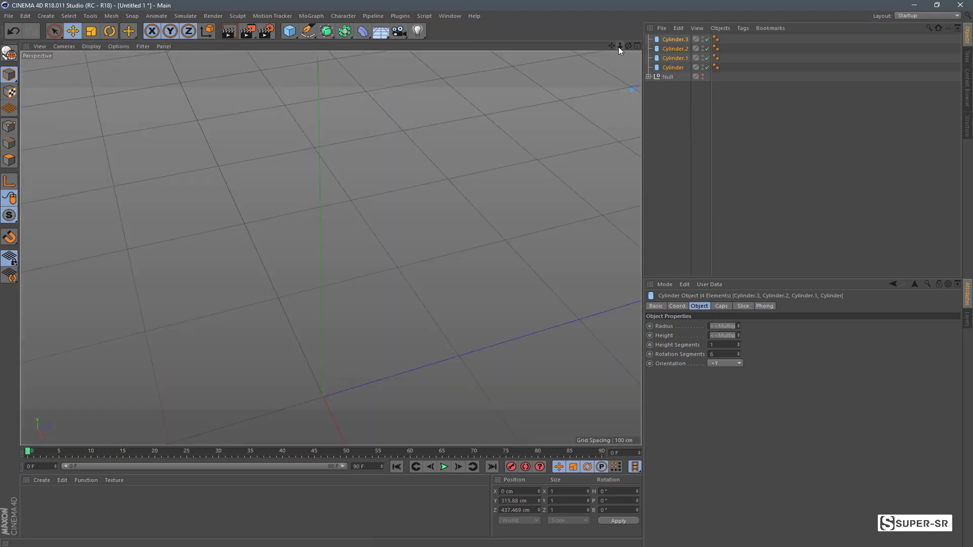
pyautogui.press('h')
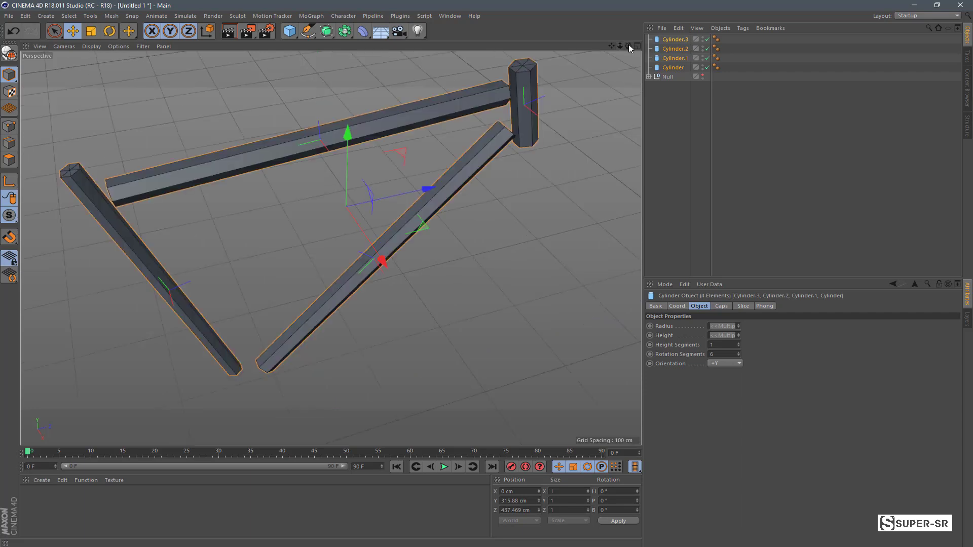
# Convert the four frame-tube cylinders to editable polygon objects, checking Edges, Points and Polygons modes
pyautogui.click(8, 161)
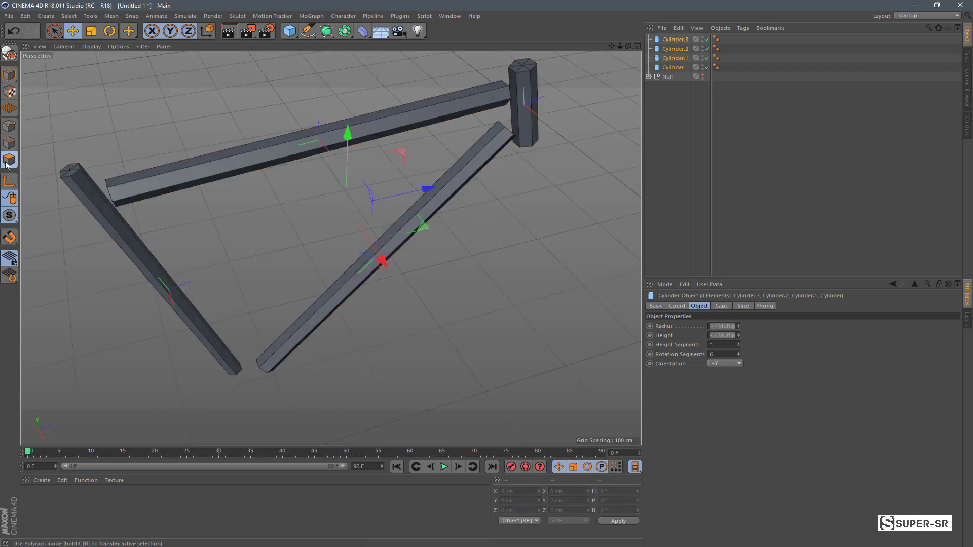
pyautogui.press('9')
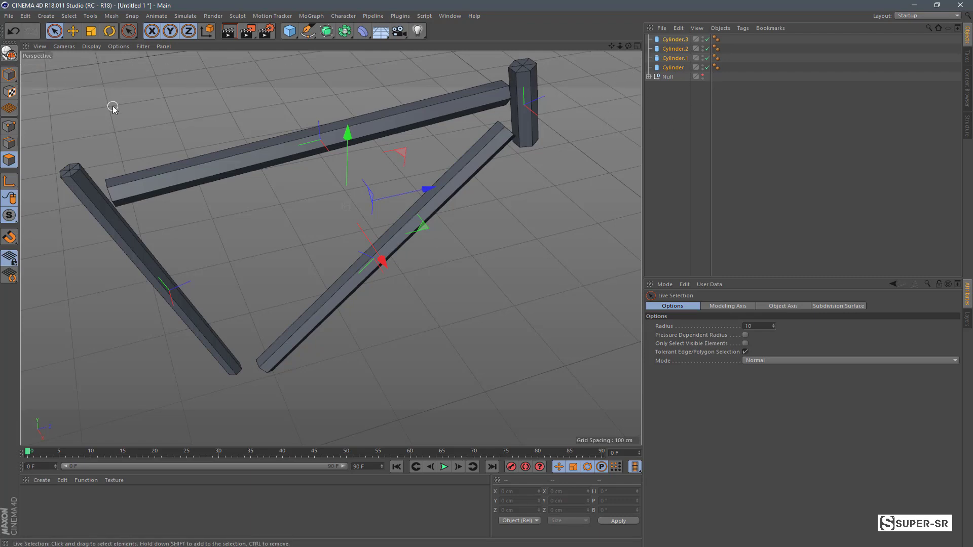
pyautogui.press('c')
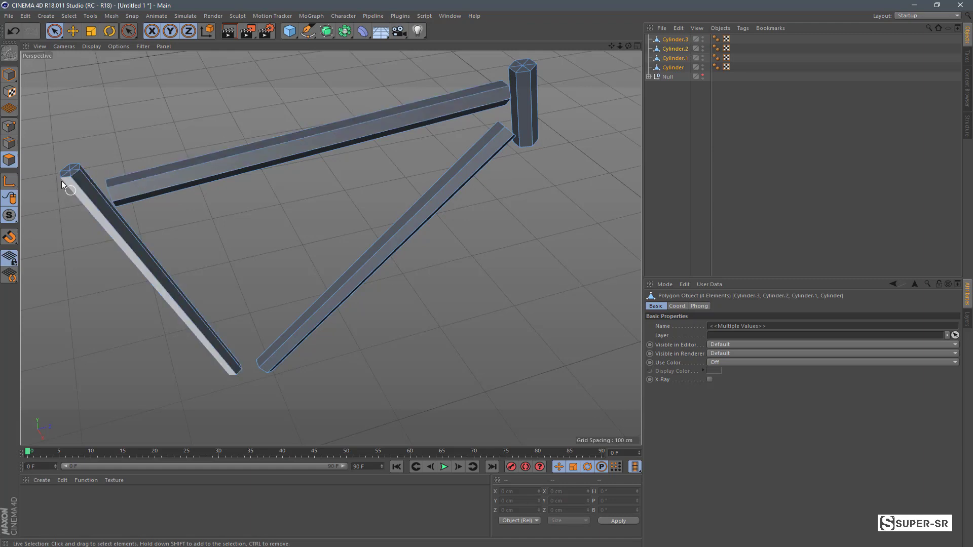
pyautogui.click(9, 143)
pyautogui.press('Return')
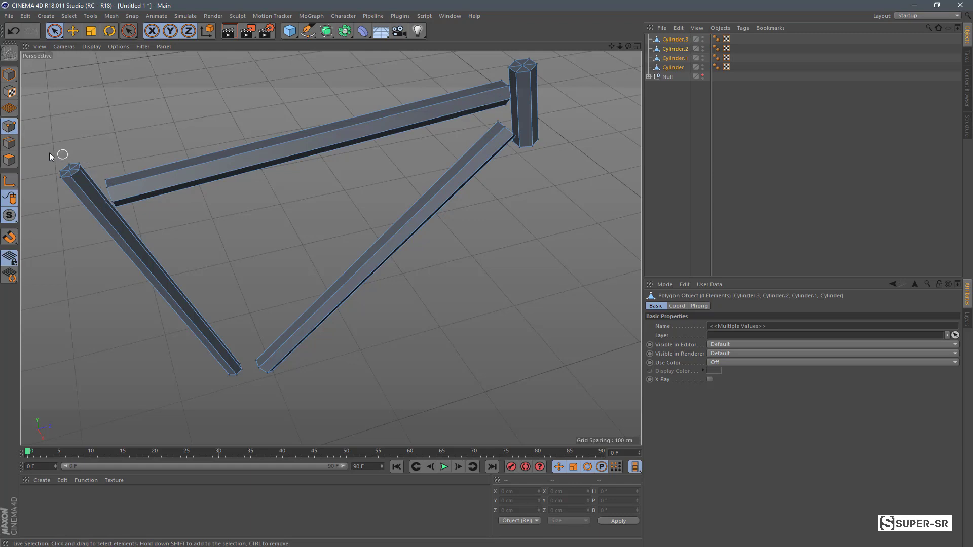
pyautogui.click(10, 159)
# Merge the four tubes into a single Cylinder.4 mesh using Connect Objects + Delete
pyautogui.rightClick(673, 50)
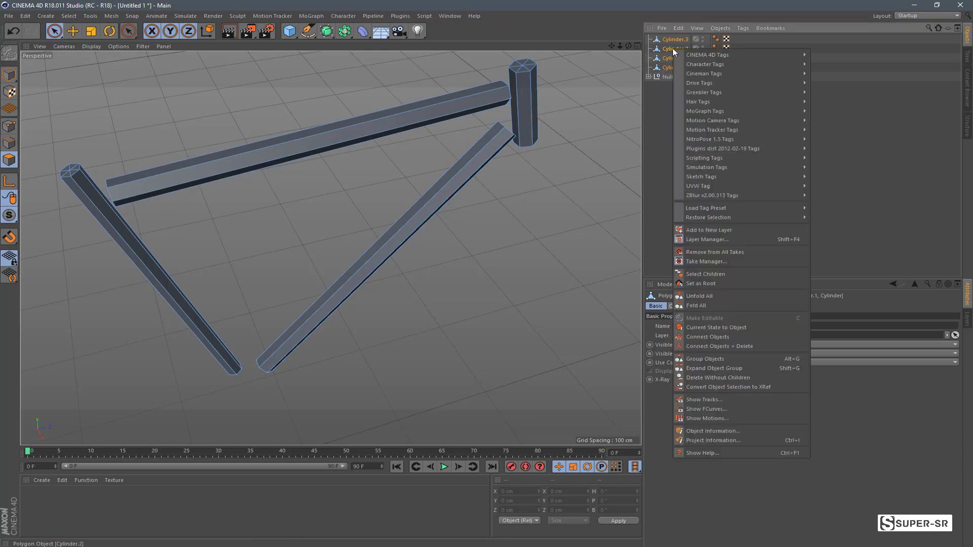
pyautogui.click(666, 48)
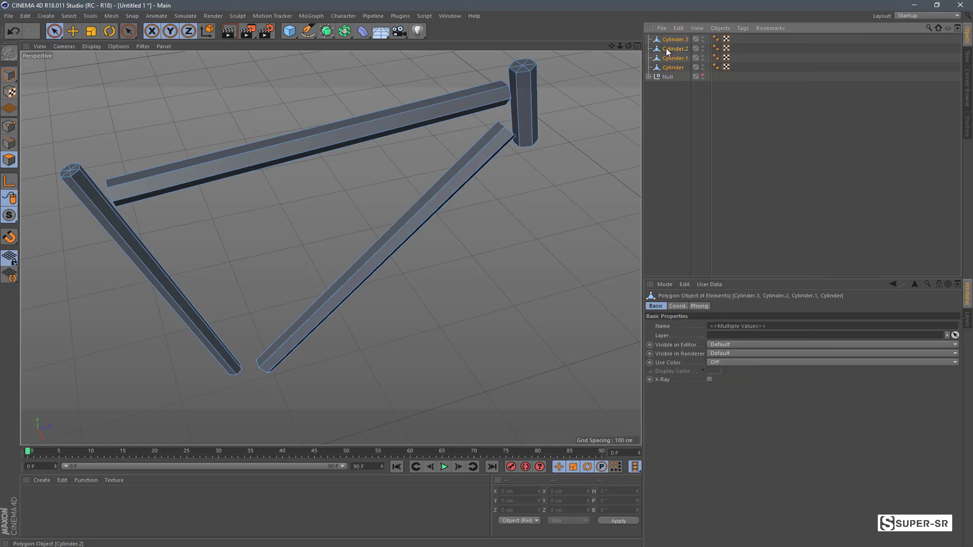
pyautogui.rightClick(666, 48)
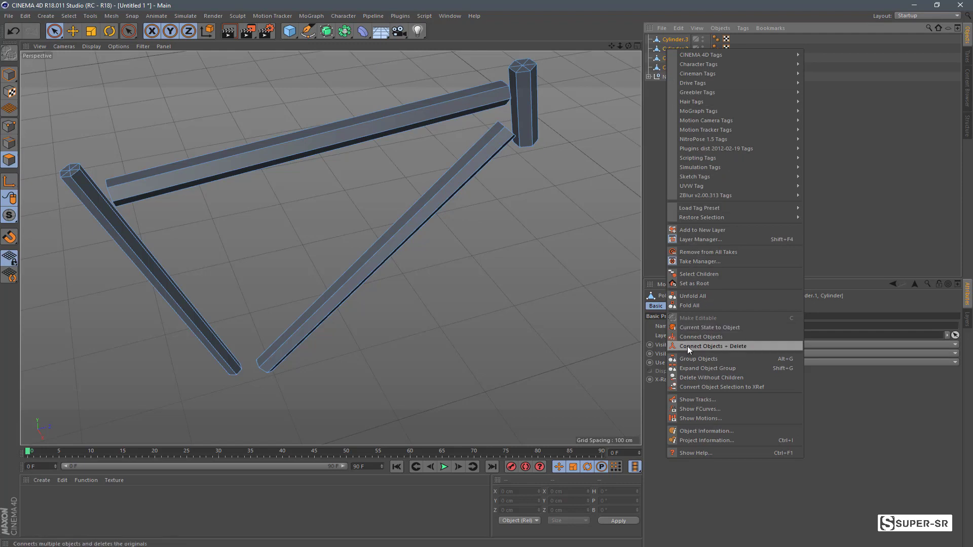
pyautogui.click(687, 345)
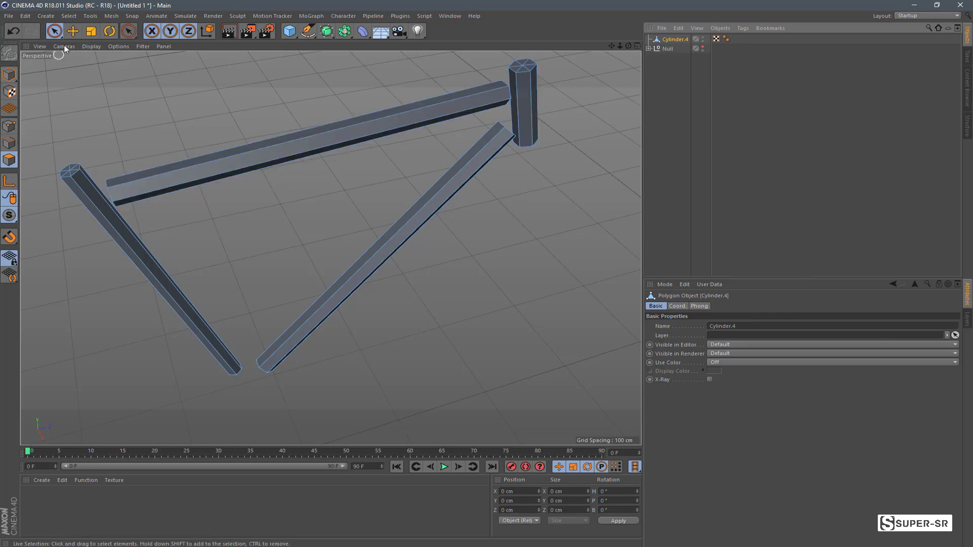
pyautogui.click(72, 31)
# Maximize the Right reference view, zoom on the head tube and reselect Cylinder.4
pyautogui.click(186, 175)
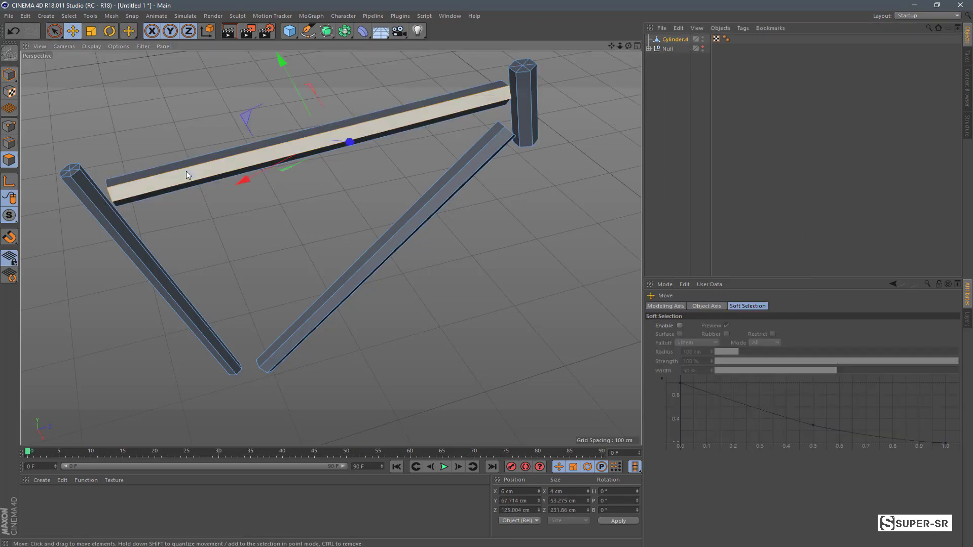
pyautogui.click(637, 46)
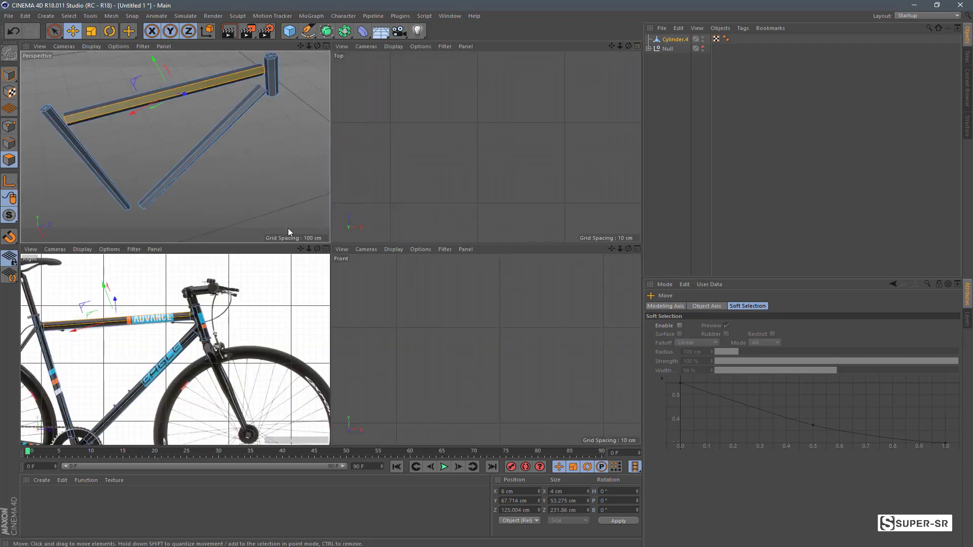
pyautogui.click(326, 249)
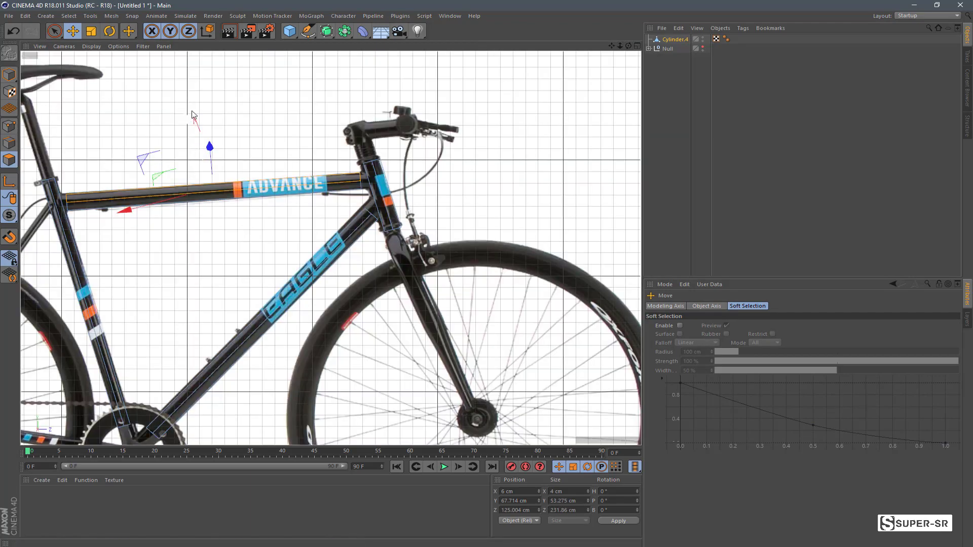
pyautogui.click(667, 135)
pyautogui.scroll(3, 321, 201)
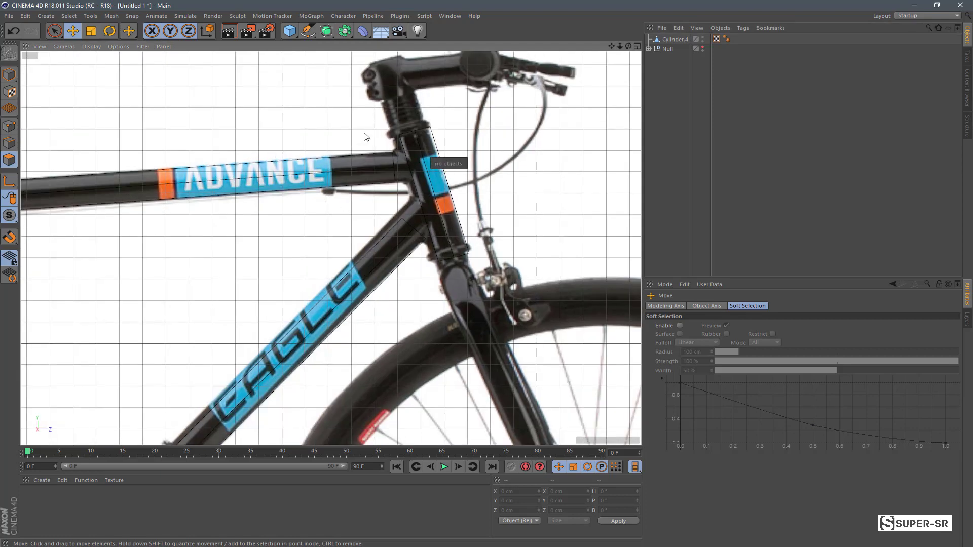
pyautogui.click(671, 39)
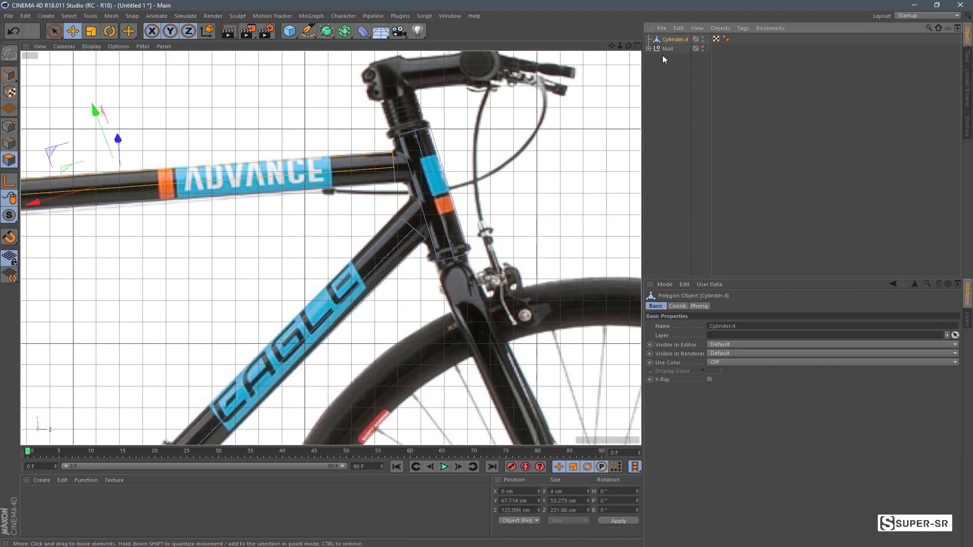
# Loop/Path Cut two edge loops across the head tube and one across the seat tube
pyautogui.rightClick(432, 167)
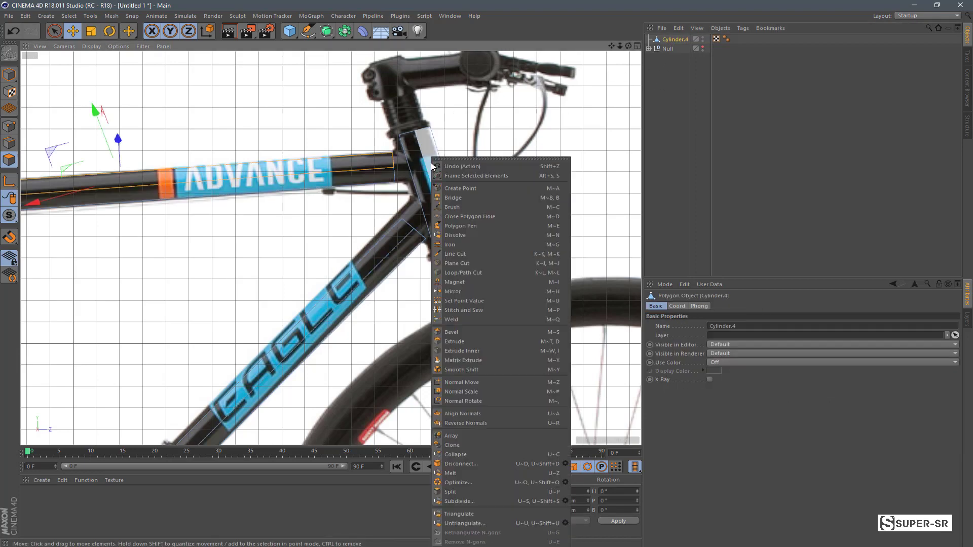
pyautogui.click(448, 274)
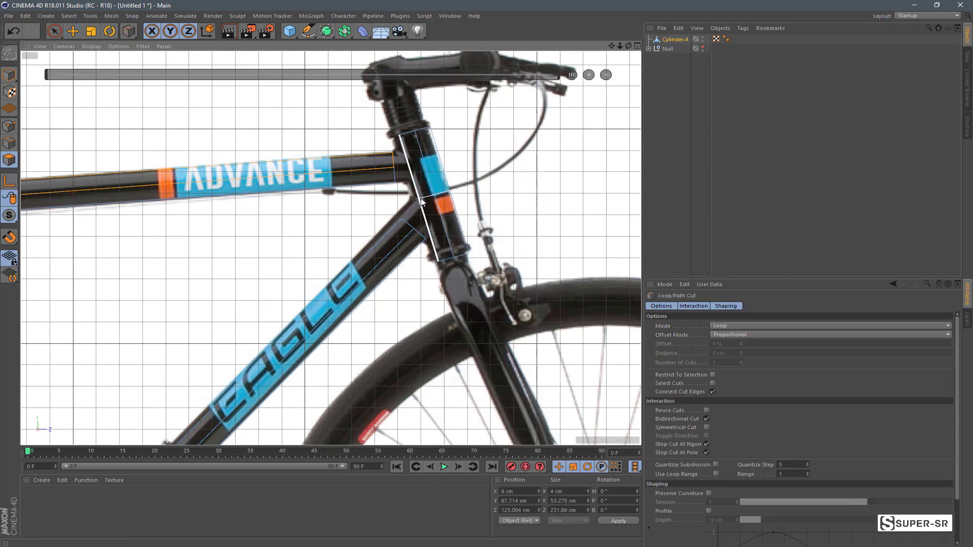
pyautogui.scroll(2, 421, 200)
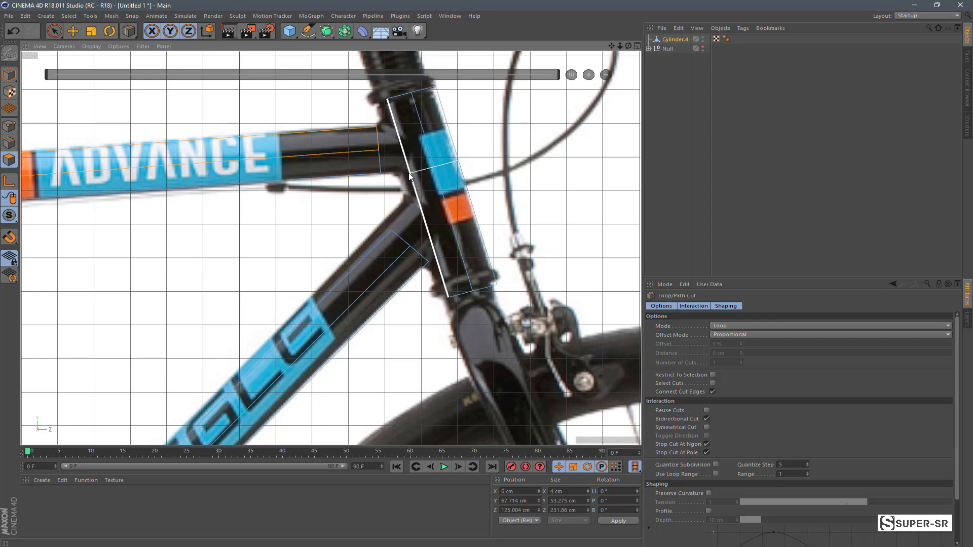
pyautogui.moveTo(409, 175); pyautogui.dragTo(395, 126)
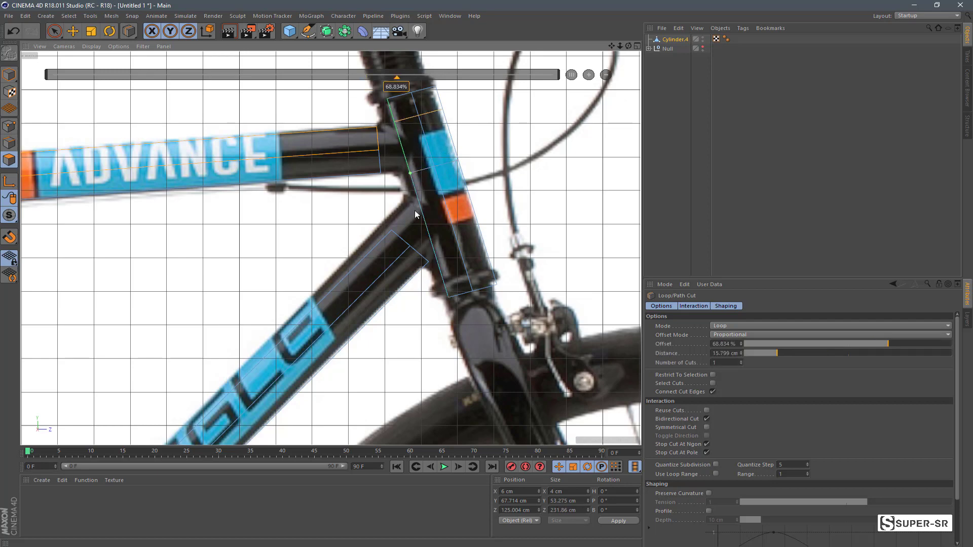
pyautogui.click(434, 263)
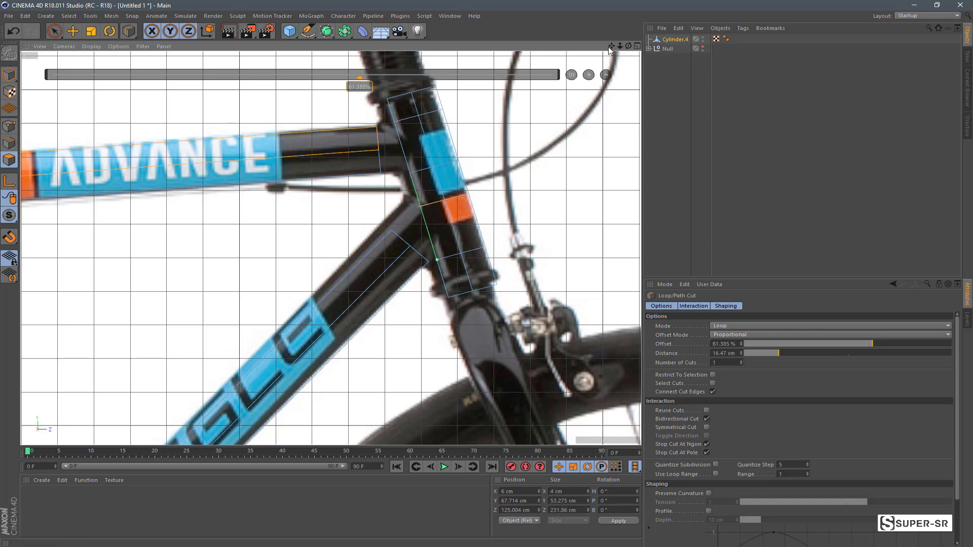
pyautogui.moveTo(611, 46); pyautogui.dragTo(760, 61)
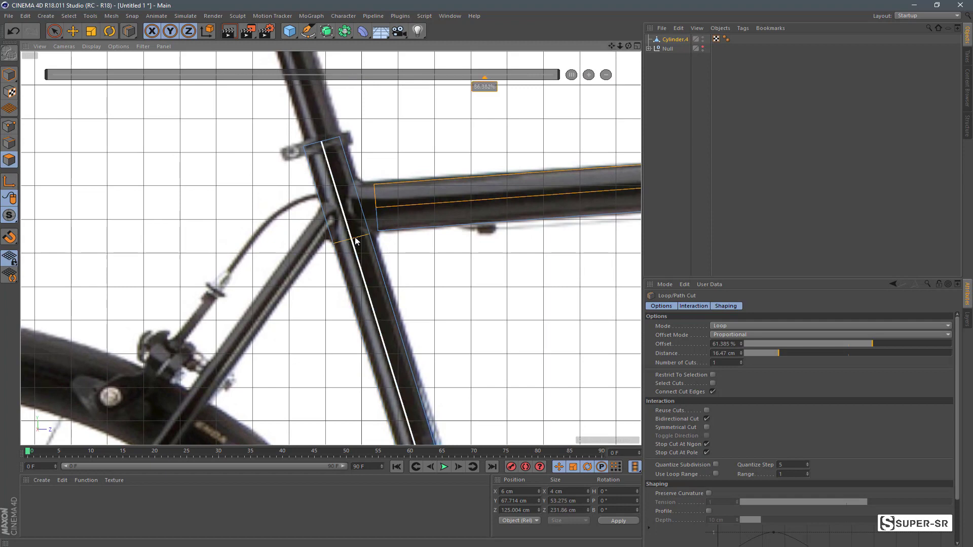
pyautogui.click(339, 190)
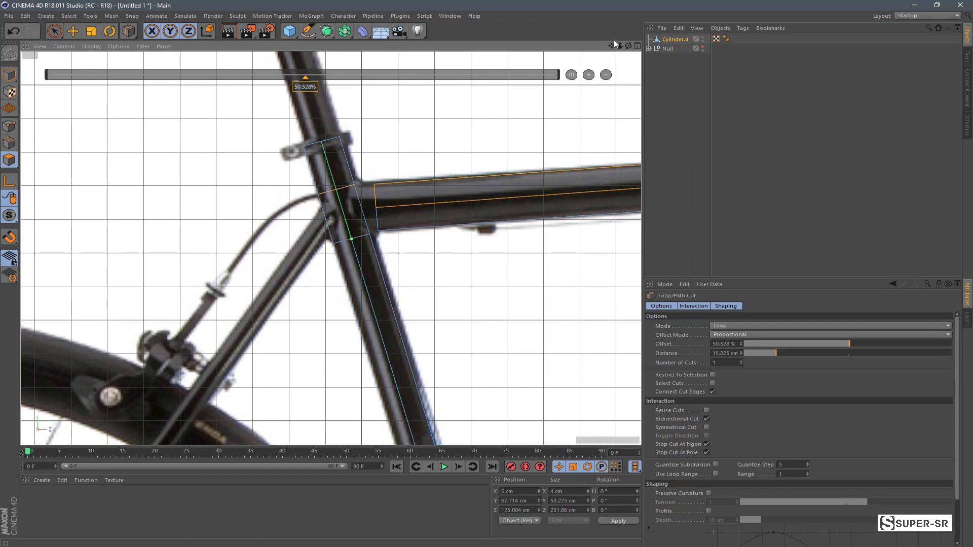
pyautogui.moveTo(612, 45); pyautogui.dragTo(331, 248)
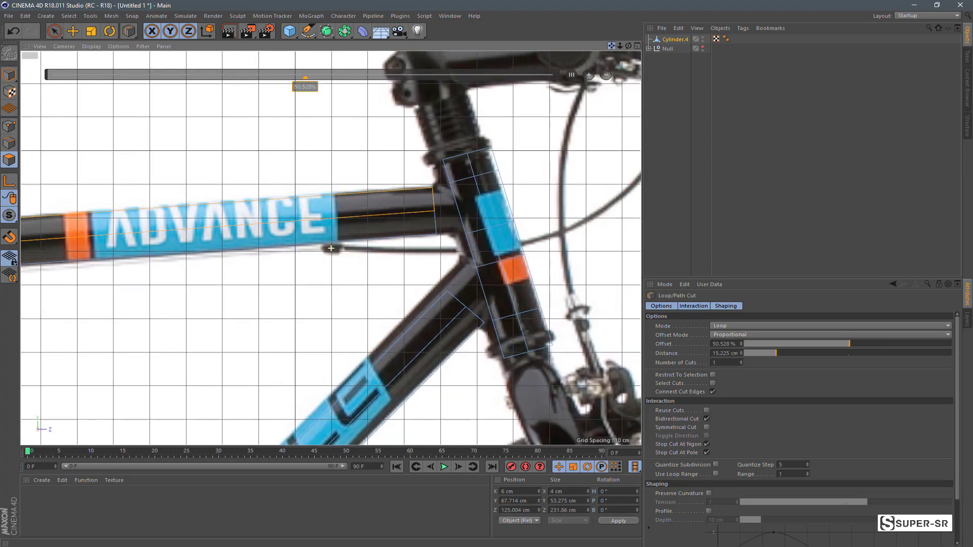
pyautogui.click(9, 126)
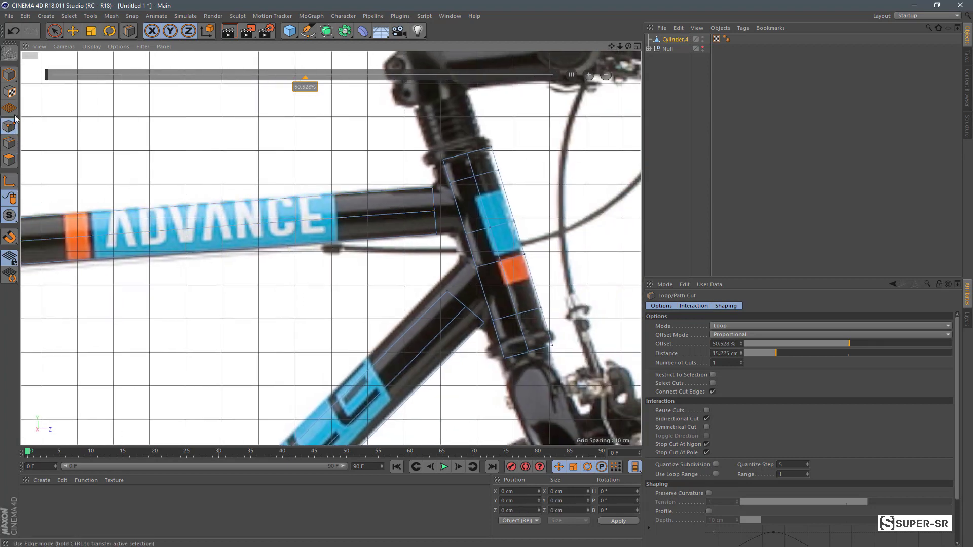
# With Rectangle Selection, box-select the top tube's two front-end points and pull them toward the head tube
pyautogui.click(54, 31)
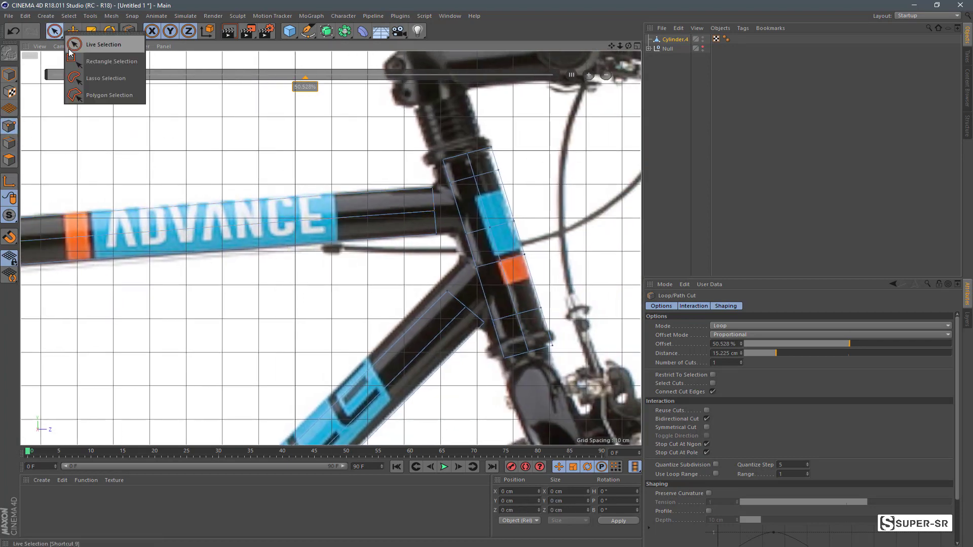
pyautogui.click(102, 63)
pyautogui.scroll(2, 386, 206)
pyautogui.scroll(1, 386, 208)
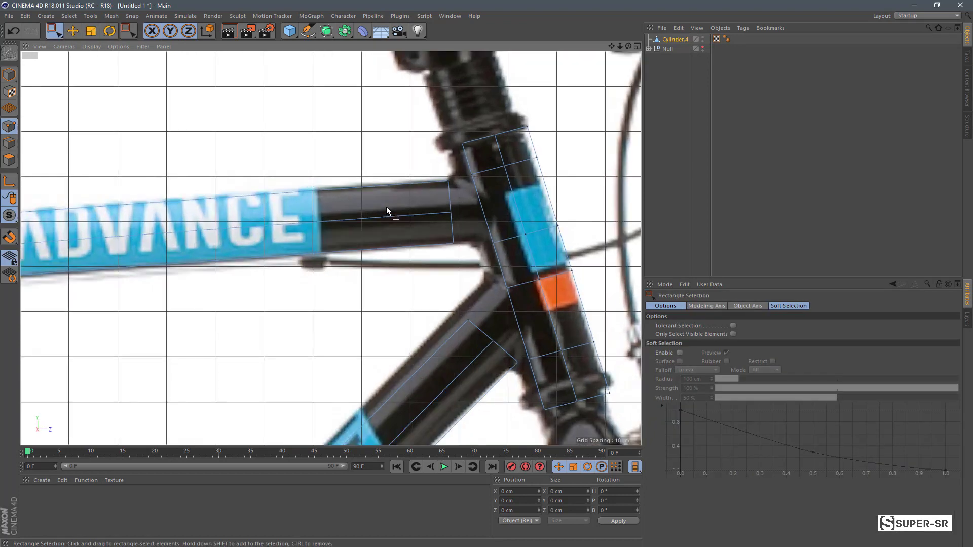
pyautogui.moveTo(415, 201); pyautogui.dragTo(463, 263)
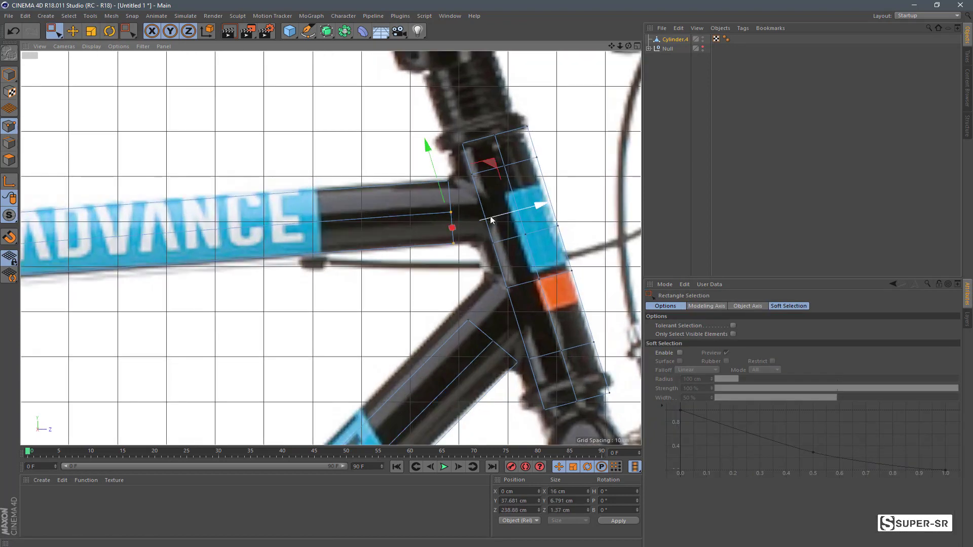
pyautogui.moveTo(490, 216)
pyautogui.mouseDown()
pyautogui.moveTo(516, 220)
pyautogui.moveTo(488, 236)
pyautogui.moveTo(453, 235)
pyautogui.mouseUp()
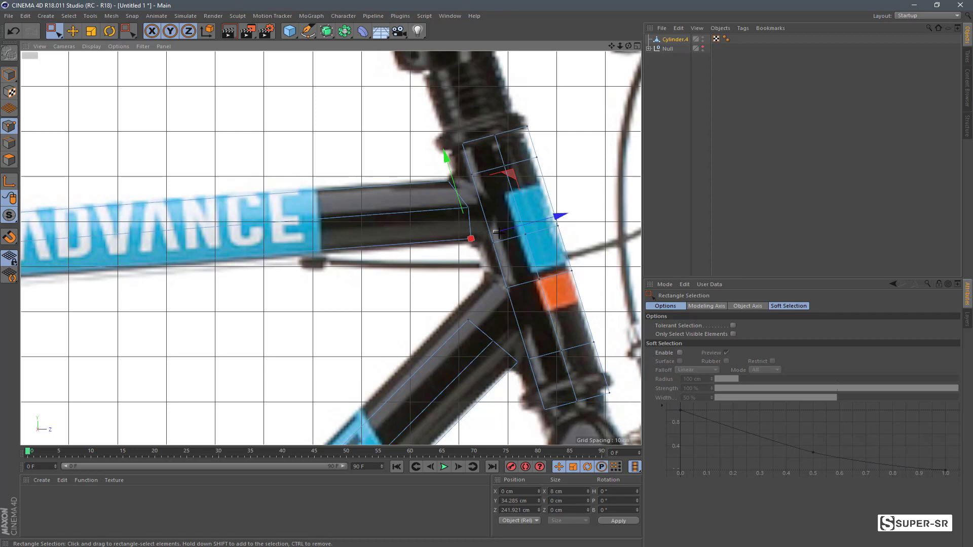
# Refine the lower and upper top-tube end points so they meet the head tube
pyautogui.moveTo(450, 225); pyautogui.dragTo(489, 258)
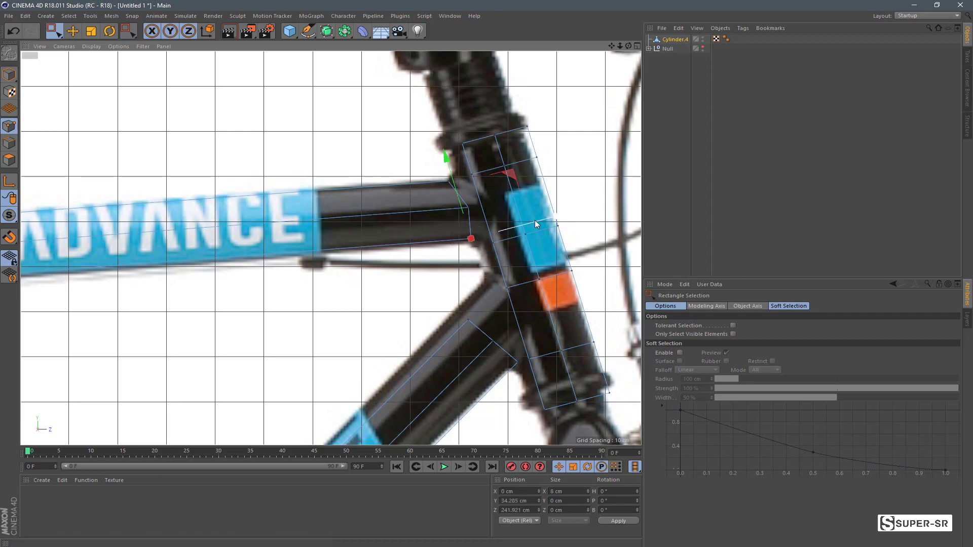
pyautogui.moveTo(539, 226); pyautogui.dragTo(551, 228)
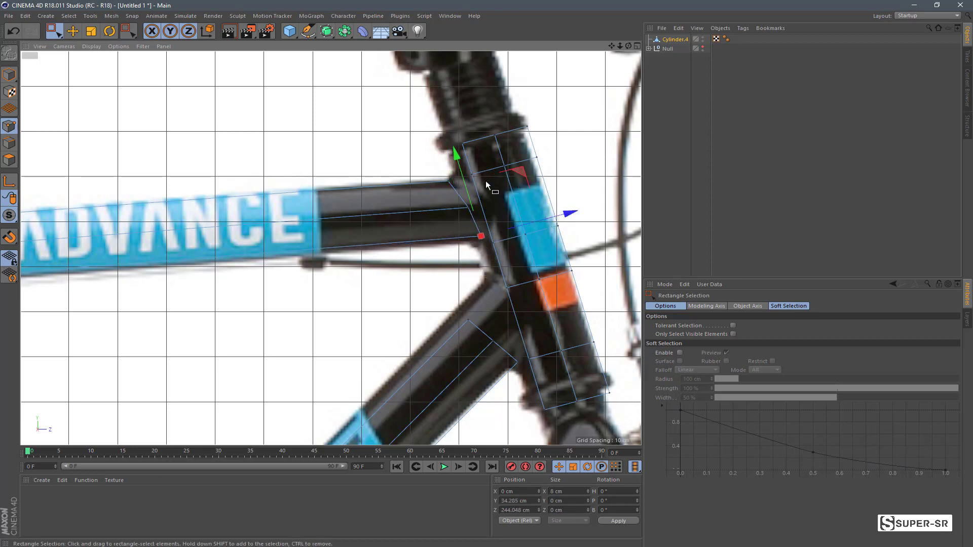
pyautogui.moveTo(455, 156); pyautogui.dragTo(463, 202)
pyautogui.moveTo(497, 171); pyautogui.dragTo(503, 172)
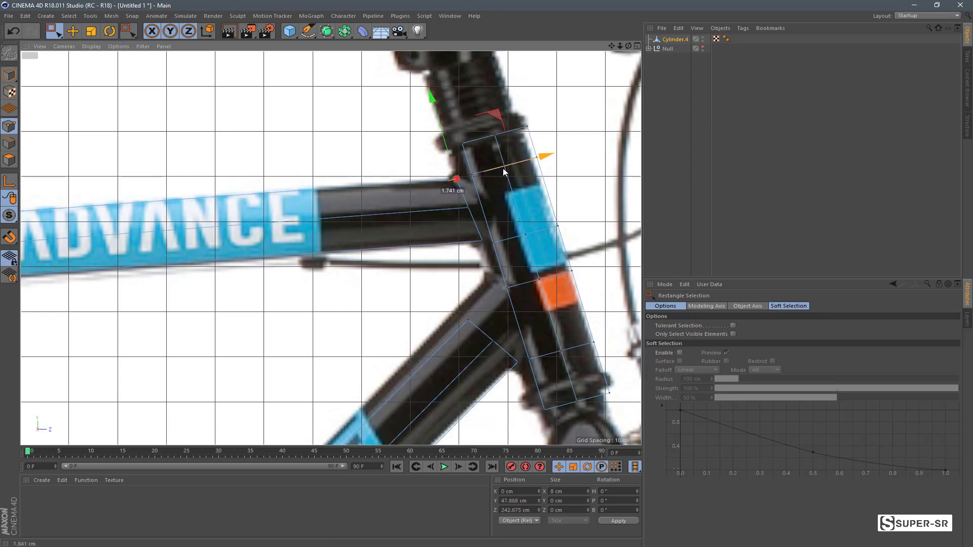
# Slide the down tube's end vertices toward the head tube to follow the reference edges
pyautogui.moveTo(463, 309); pyautogui.dragTo(386, 228, button='middle')
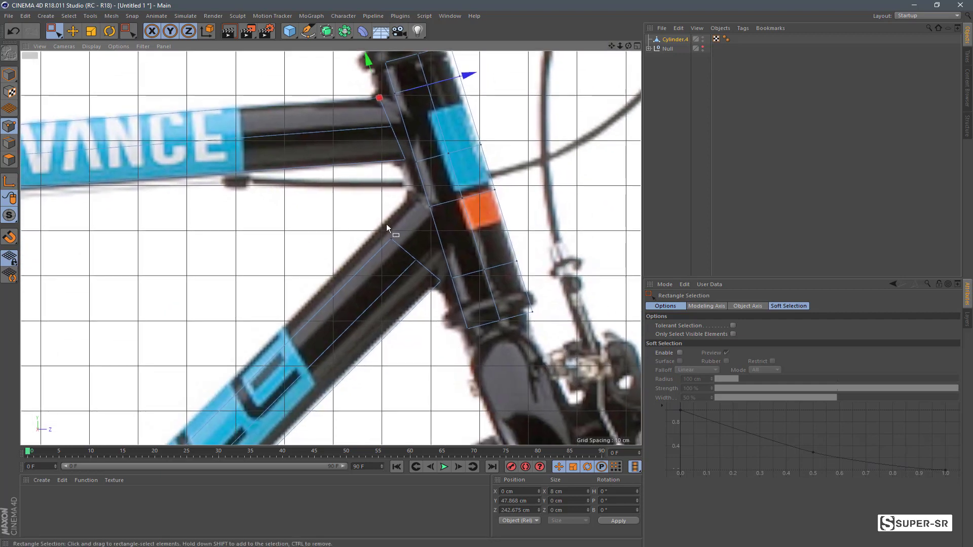
pyautogui.click(392, 243)
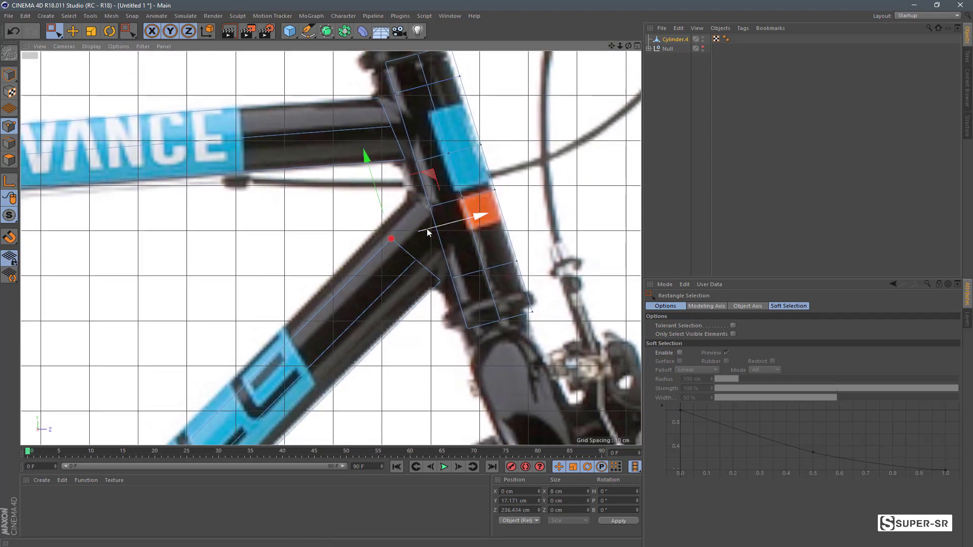
pyautogui.moveTo(427, 229); pyautogui.dragTo(439, 210)
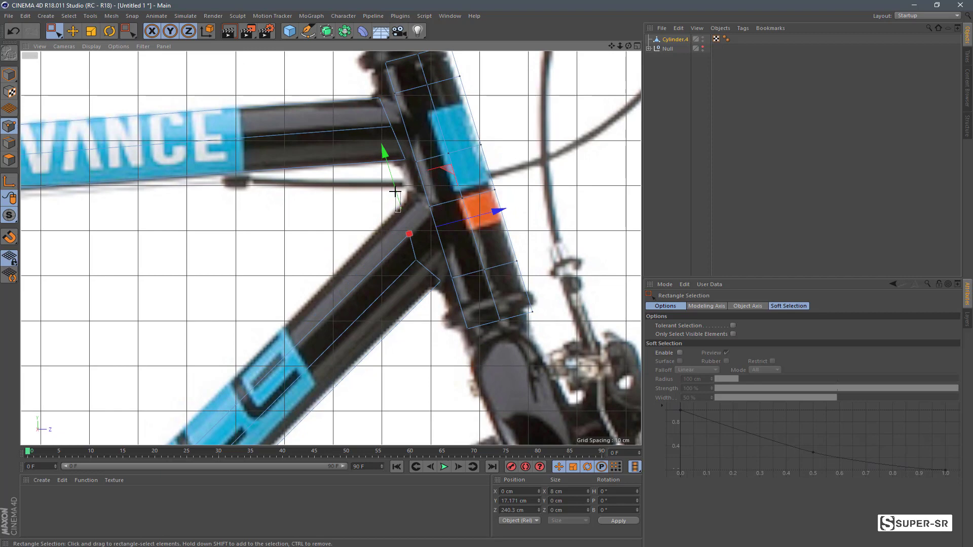
pyautogui.click(384, 226)
pyautogui.moveTo(384, 226); pyautogui.dragTo(420, 245)
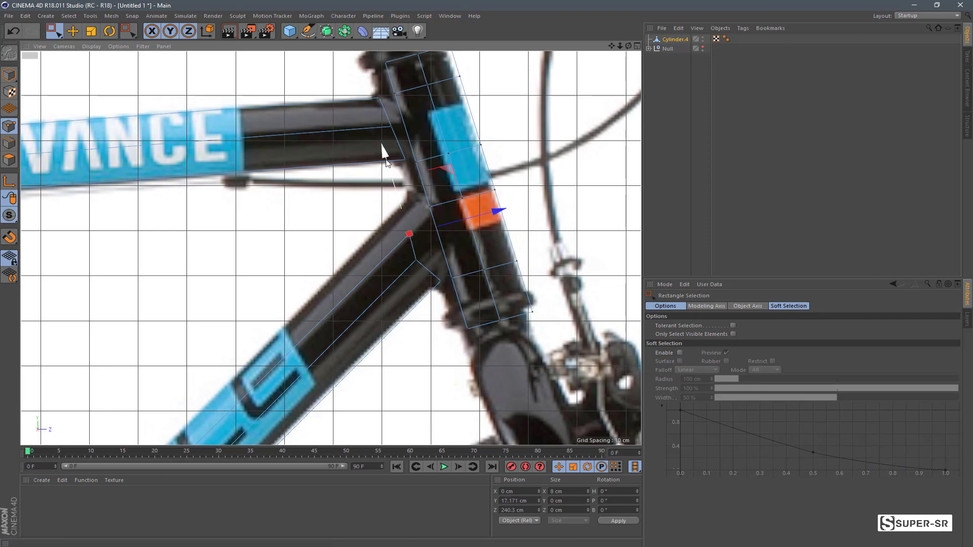
pyautogui.moveTo(386, 151)
pyautogui.mouseDown()
pyautogui.moveTo(373, 133)
pyautogui.moveTo(375, 141)
pyautogui.mouseUp()
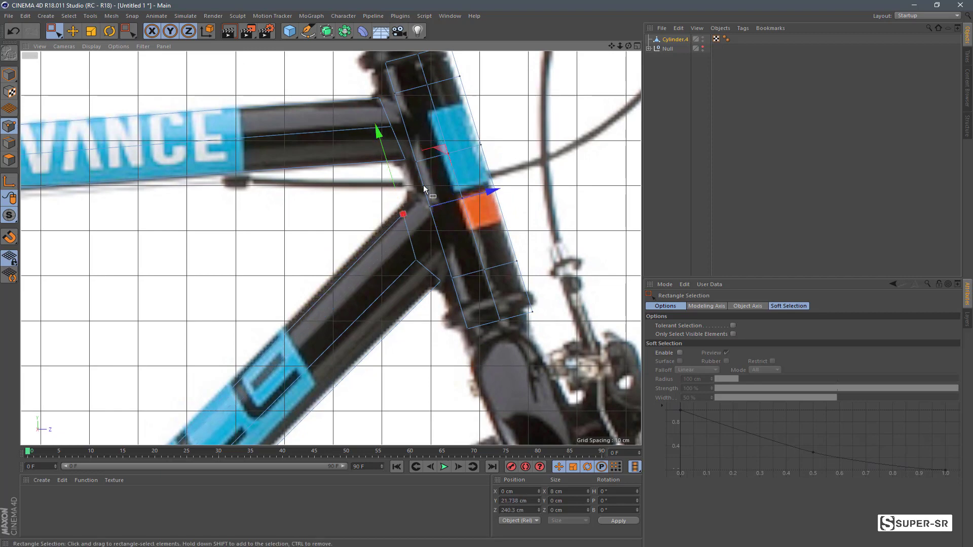
pyautogui.moveTo(486, 192); pyautogui.dragTo(473, 185)
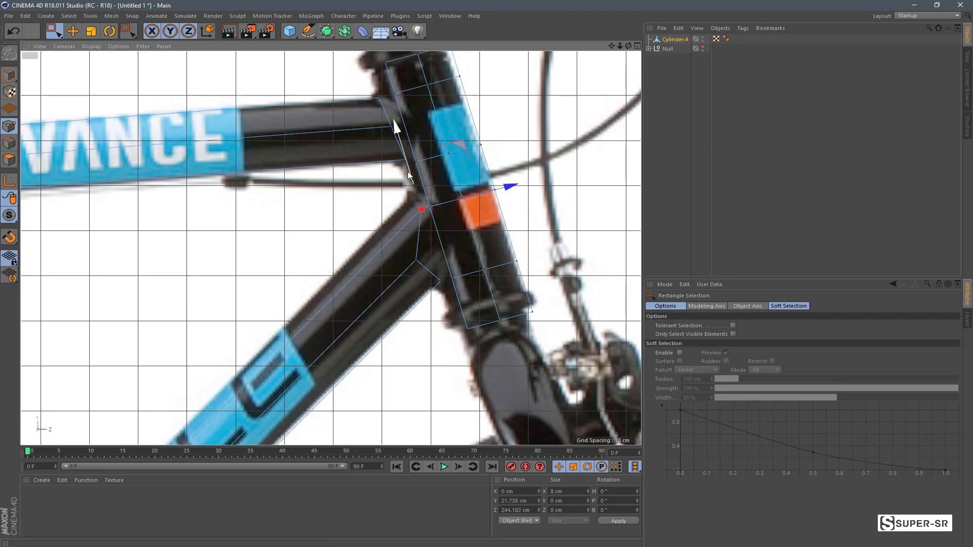
pyautogui.moveTo(394, 124)
pyautogui.mouseDown()
pyautogui.moveTo(406, 165)
pyautogui.moveTo(396, 161)
pyautogui.mouseUp()
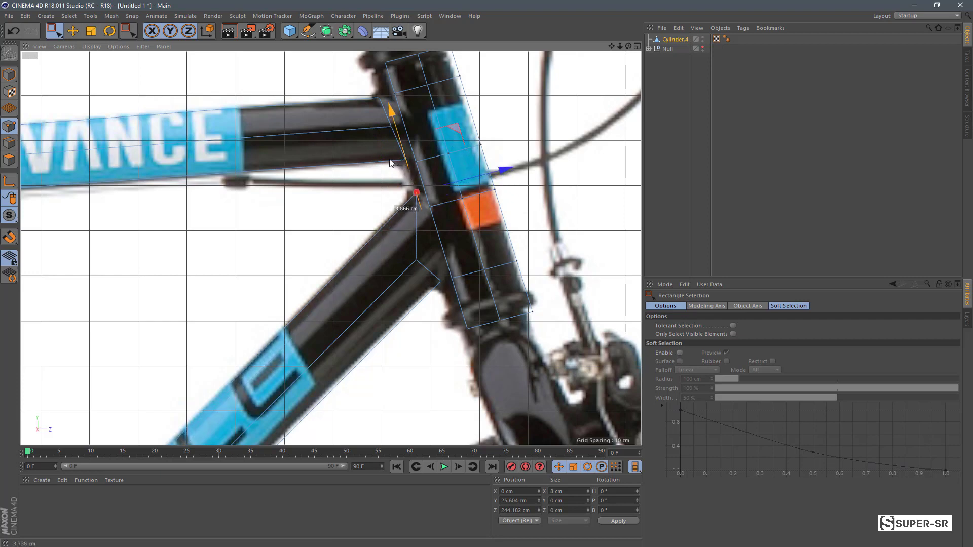
pyautogui.moveTo(426, 268); pyautogui.dragTo(481, 245)
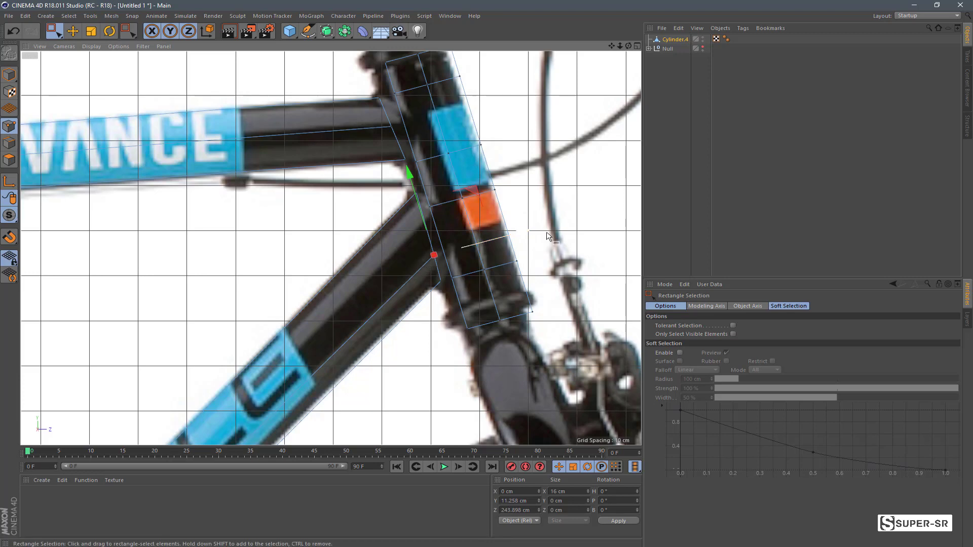
# Raise the upper tube points and the lower vertices near the fork to match the reference photo
pyautogui.scroll(3, 522, 201)
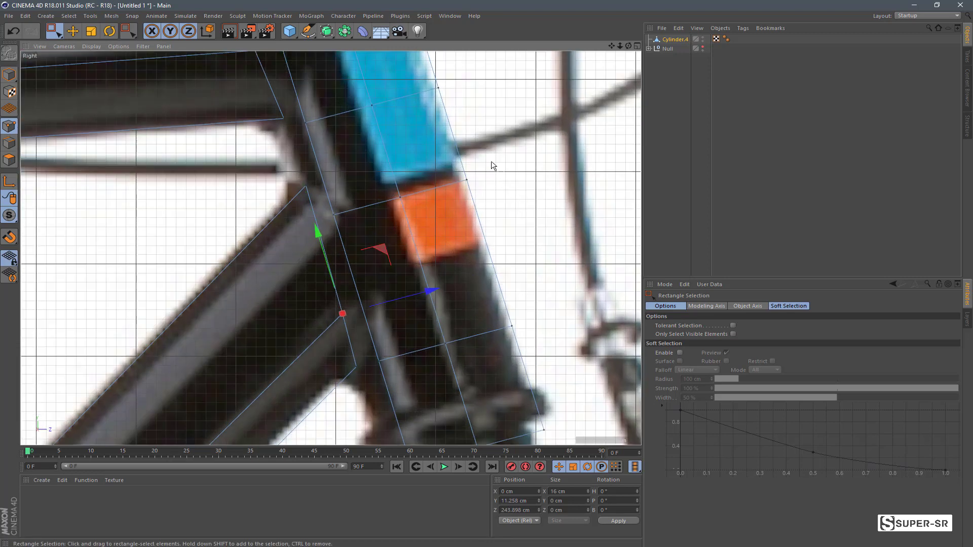
pyautogui.moveTo(492, 160); pyautogui.dragTo(315, 232)
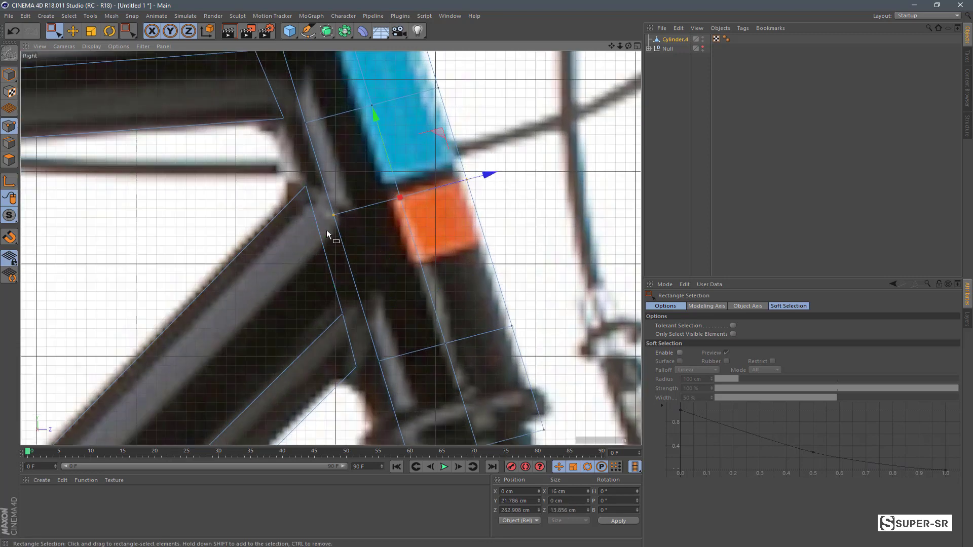
pyautogui.moveTo(376, 124); pyautogui.dragTo(363, 100)
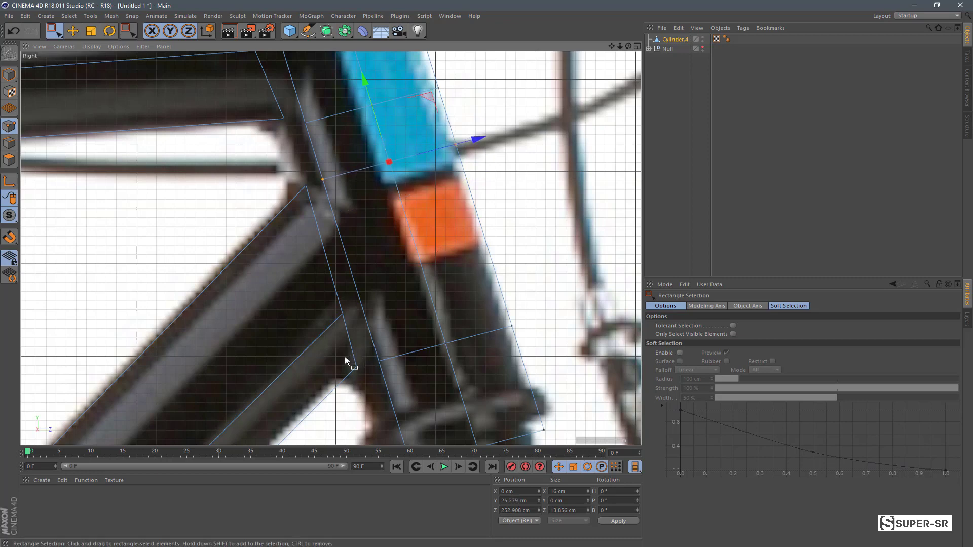
pyautogui.moveTo(344, 357)
pyautogui.mouseDown()
pyautogui.moveTo(372, 377)
pyautogui.moveTo(409, 357)
pyautogui.mouseUp()
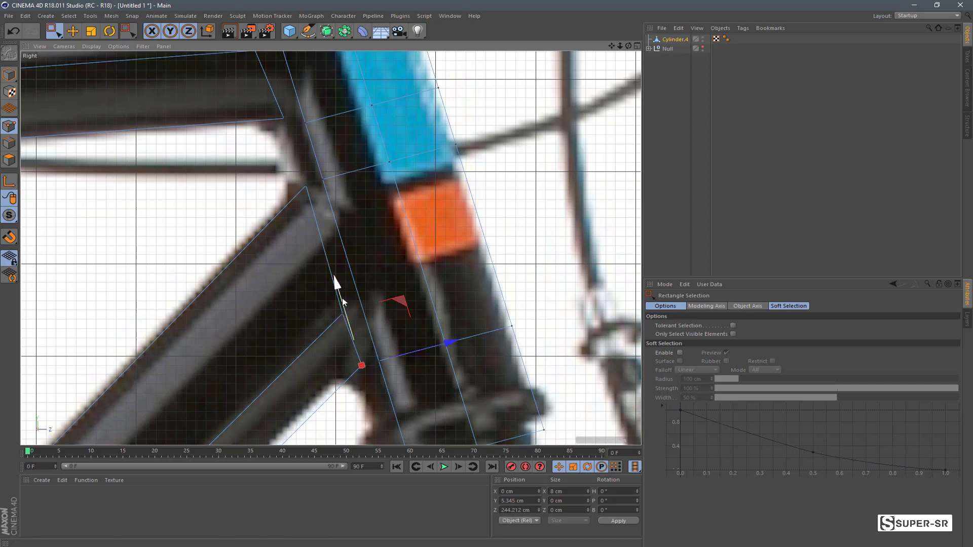
pyautogui.moveTo(342, 302); pyautogui.dragTo(341, 293)
pyautogui.moveTo(529, 305); pyautogui.dragTo(371, 372)
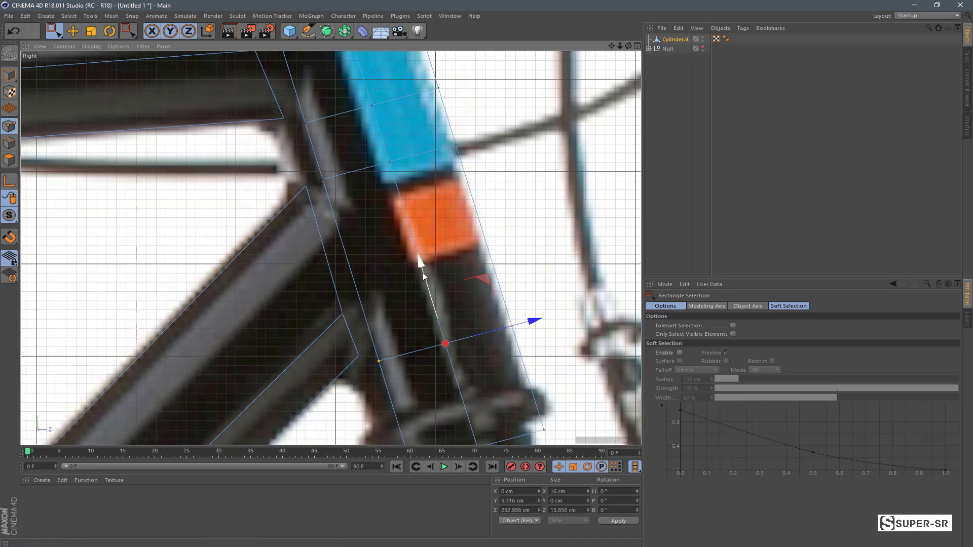
pyautogui.moveTo(422, 272); pyautogui.dragTo(418, 266)
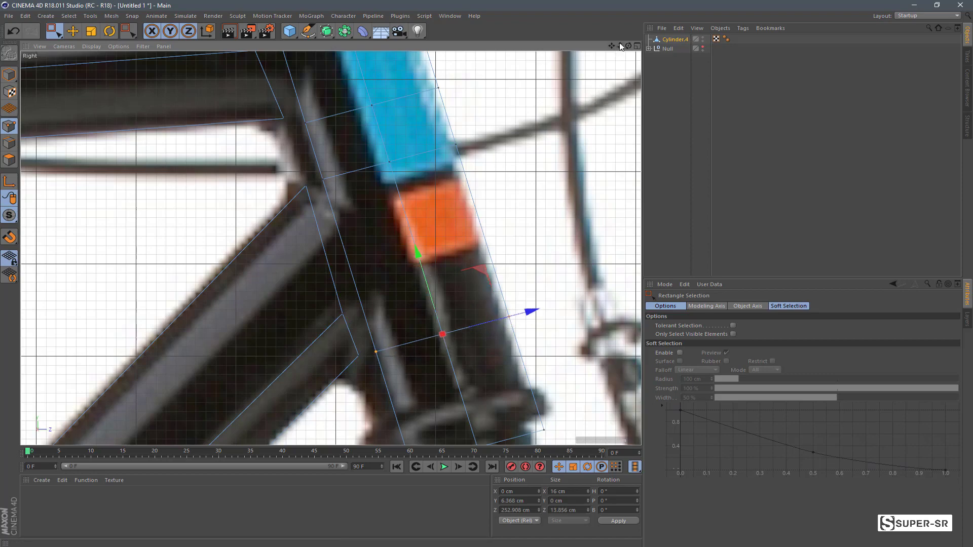
pyautogui.moveTo(620, 45)
pyautogui.mouseDown()
pyautogui.moveTo(583, 48)
pyautogui.moveTo(638, 47)
pyautogui.moveTo(576, 69)
pyautogui.mouseUp()
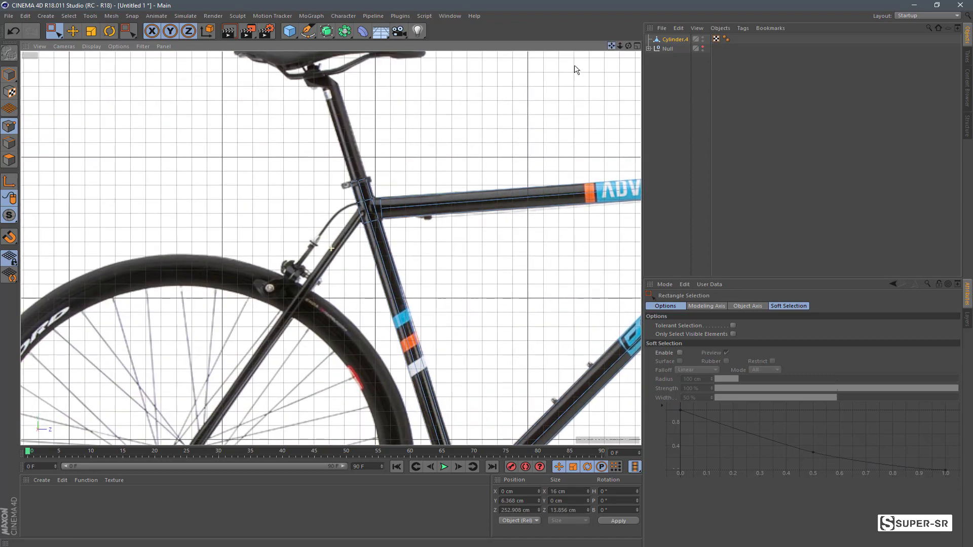
# Slide the top tube's upper rear-end points along their edges onto the seat tube
pyautogui.scroll(2, 397, 217)
pyautogui.scroll(2, 381, 204)
pyautogui.scroll(2, 381, 204)
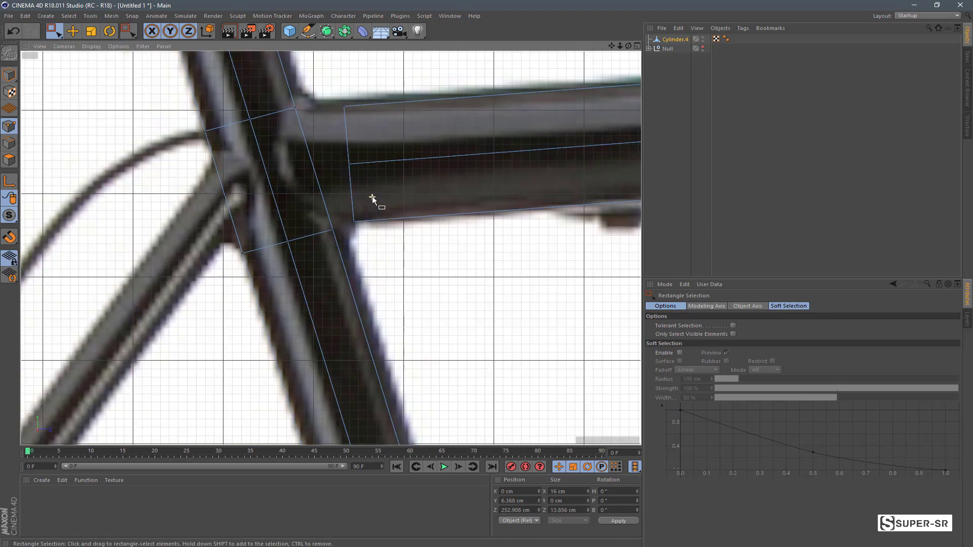
pyautogui.moveTo(324, 102); pyautogui.dragTo(370, 188)
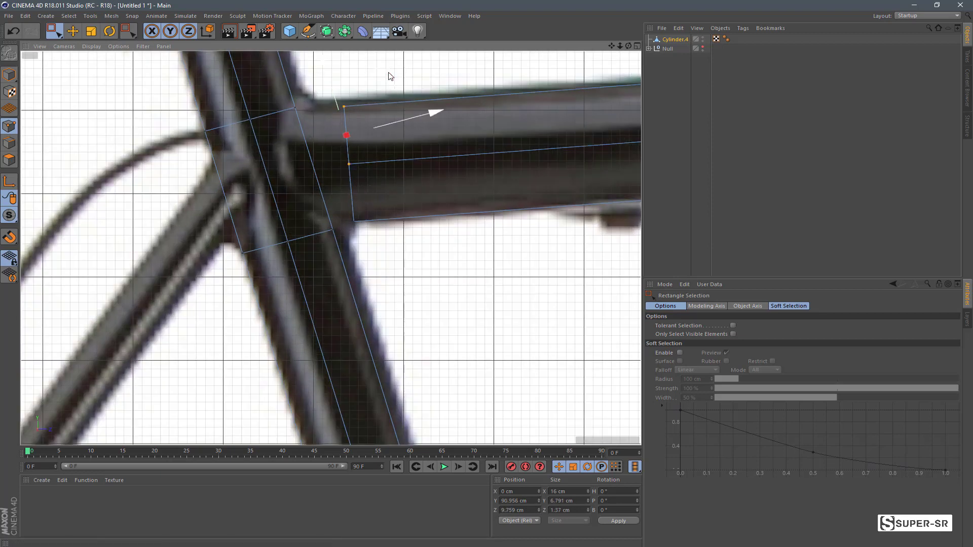
pyautogui.moveTo(433, 112); pyautogui.dragTo(408, 113)
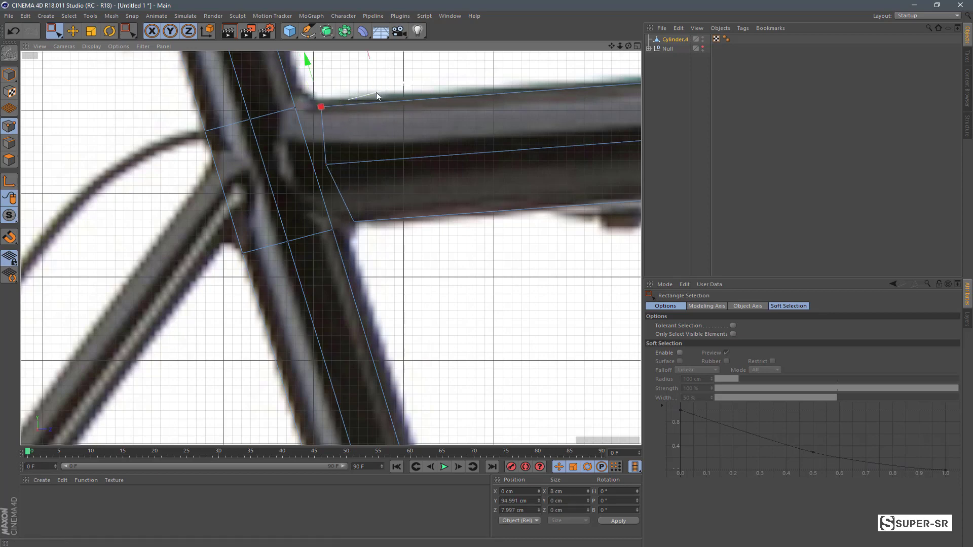
pyautogui.moveTo(376, 92); pyautogui.dragTo(300, 80)
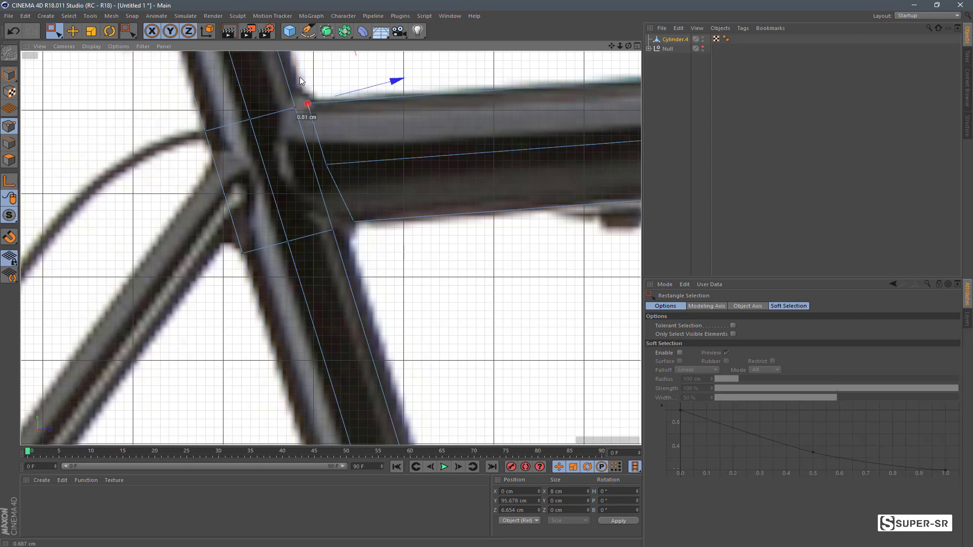
# Fit the top tube's lower corner vertex onto the seat tube edge and return to four viewports
pyautogui.click(358, 222)
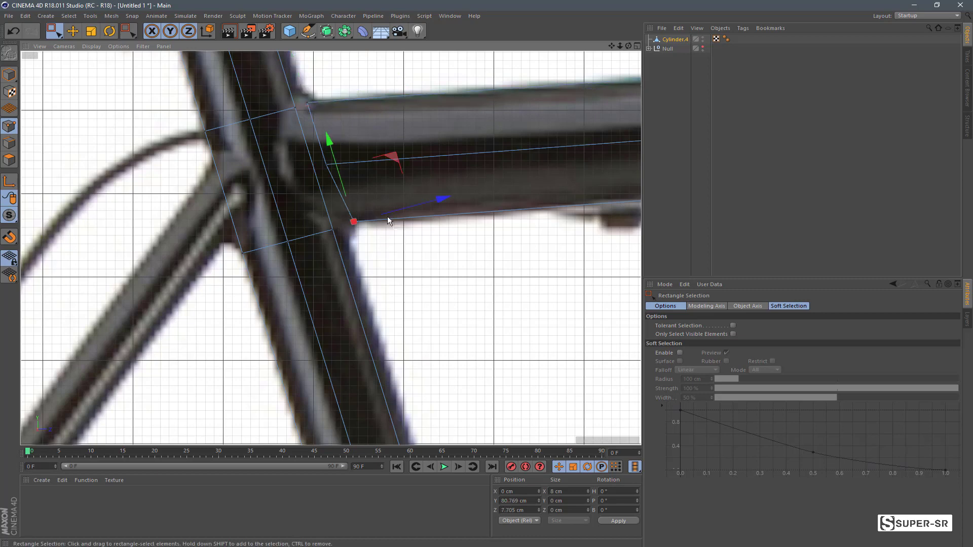
pyautogui.moveTo(390, 158); pyautogui.dragTo(379, 166)
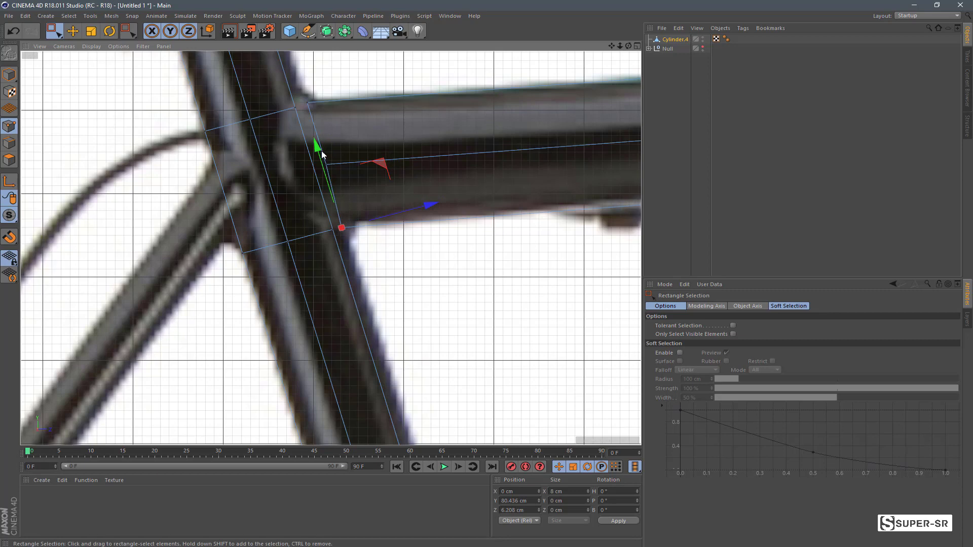
pyautogui.moveTo(322, 154); pyautogui.dragTo(318, 152)
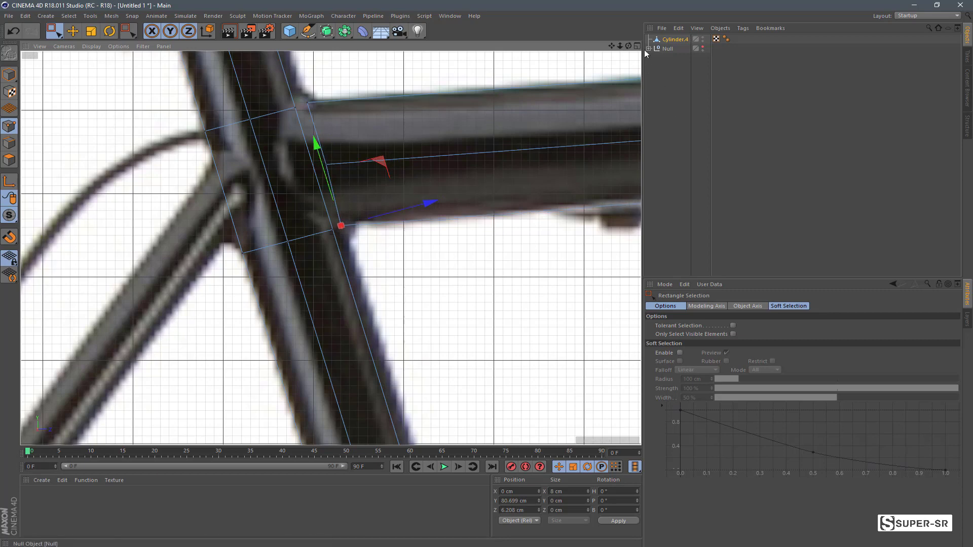
pyautogui.click(637, 46)
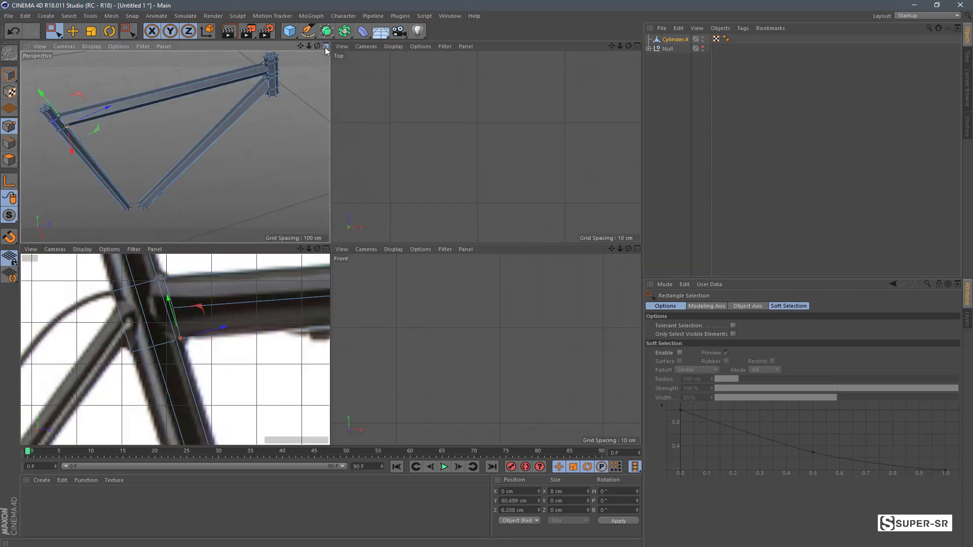
# In a maximized Perspective view, delete the top tube's end cap polygon at the head tube
pyautogui.click(325, 46)
pyautogui.moveTo(628, 43); pyautogui.dragTo(449, 115)
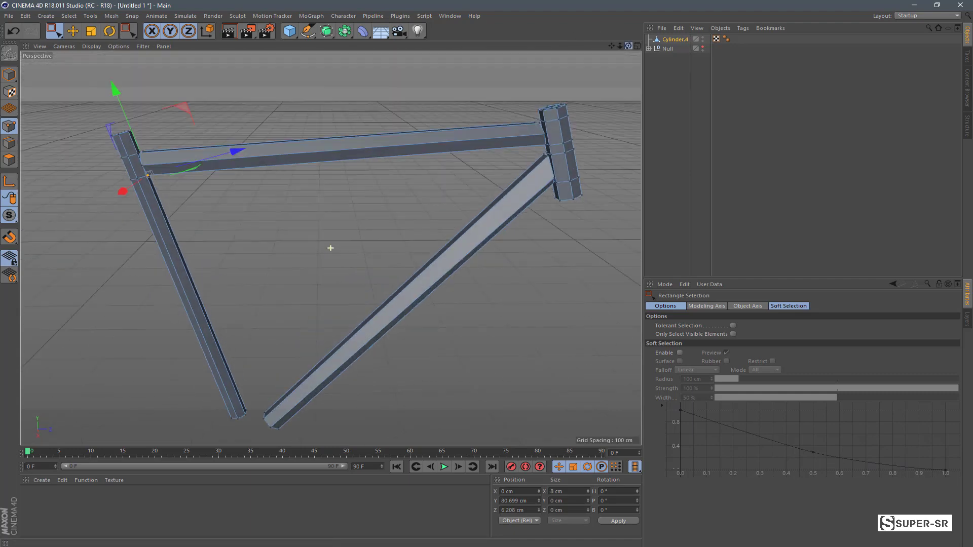
pyautogui.click(11, 164)
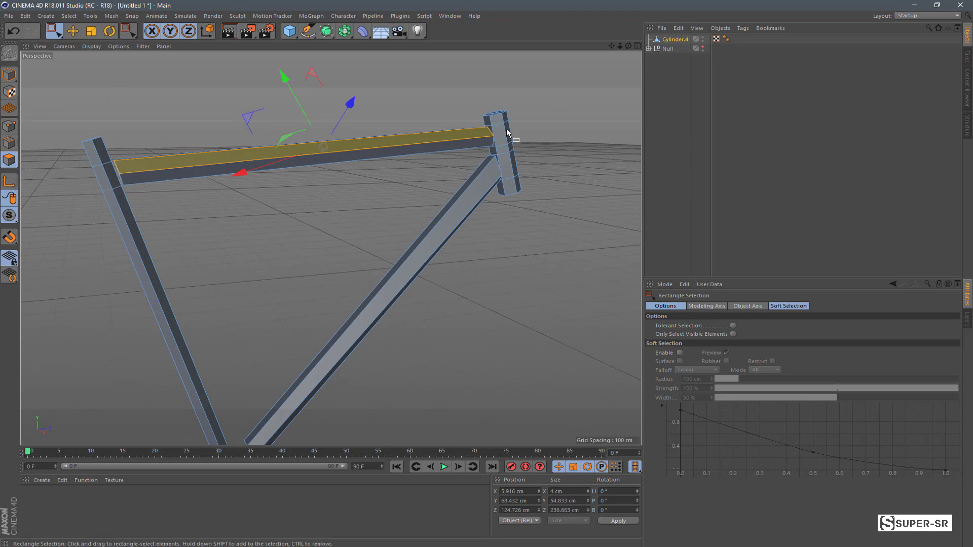
pyautogui.moveTo(472, 101); pyautogui.dragTo(514, 117)
pyautogui.click(514, 117)
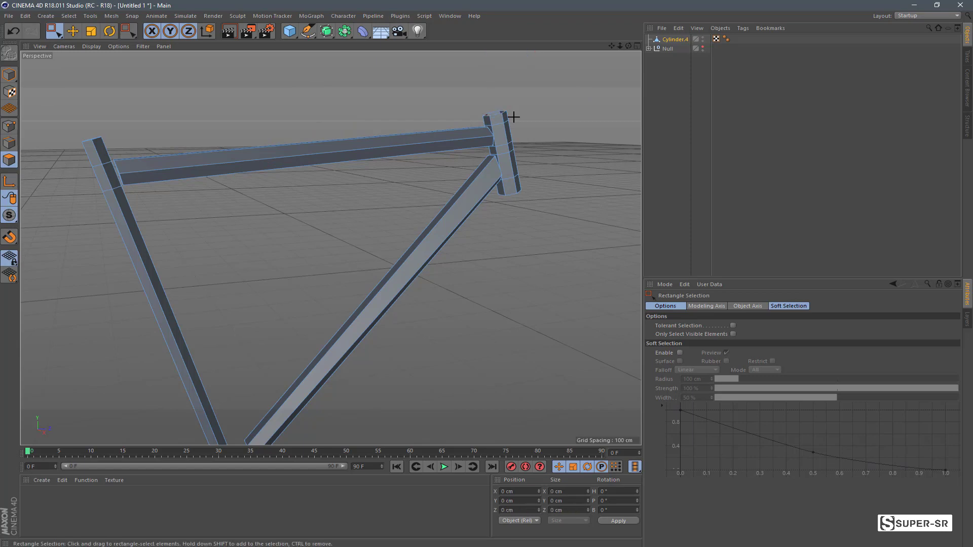
pyautogui.moveTo(629, 46); pyautogui.dragTo(598, 76)
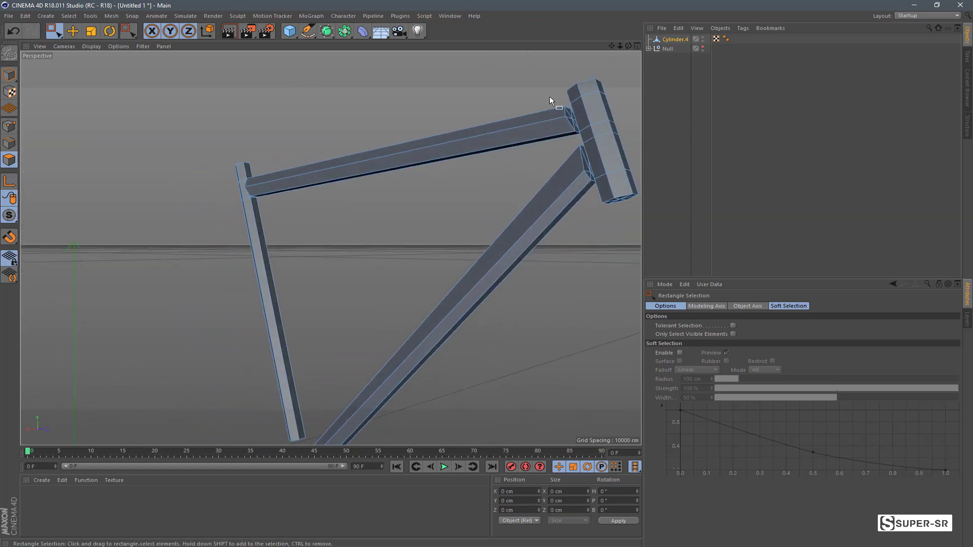
pyautogui.moveTo(549, 96); pyautogui.dragTo(584, 138)
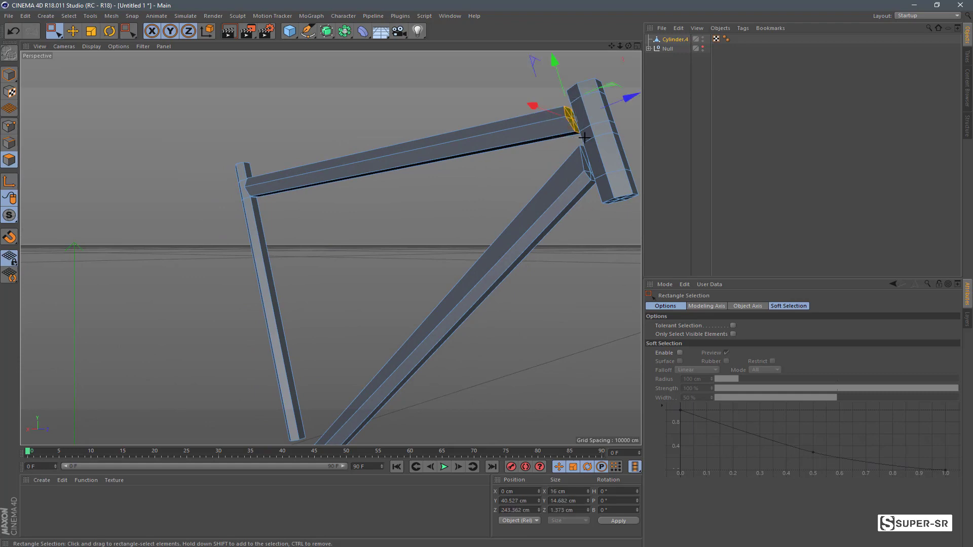
pyautogui.press('Delete')
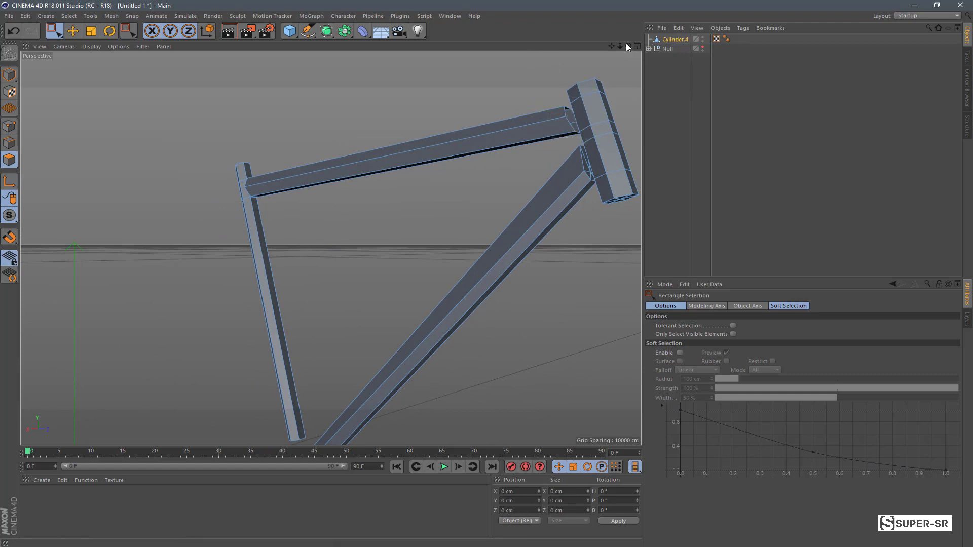
# Orbit closer and select the down tube's end cap at the head tube
pyautogui.moveTo(629, 45); pyautogui.dragTo(558, 51)
pyautogui.keyDown('alt'); pyautogui.moveTo(330, 248); pyautogui.dragTo(411, 171); pyautogui.keyUp('alt')
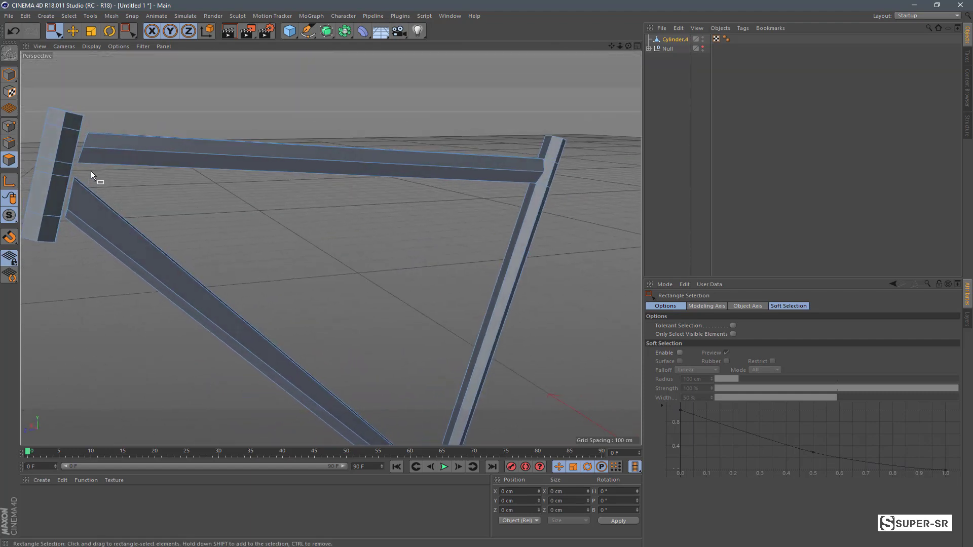
pyautogui.moveTo(90, 171); pyautogui.dragTo(61, 226)
pyautogui.moveTo(627, 46); pyautogui.dragTo(557, 48)
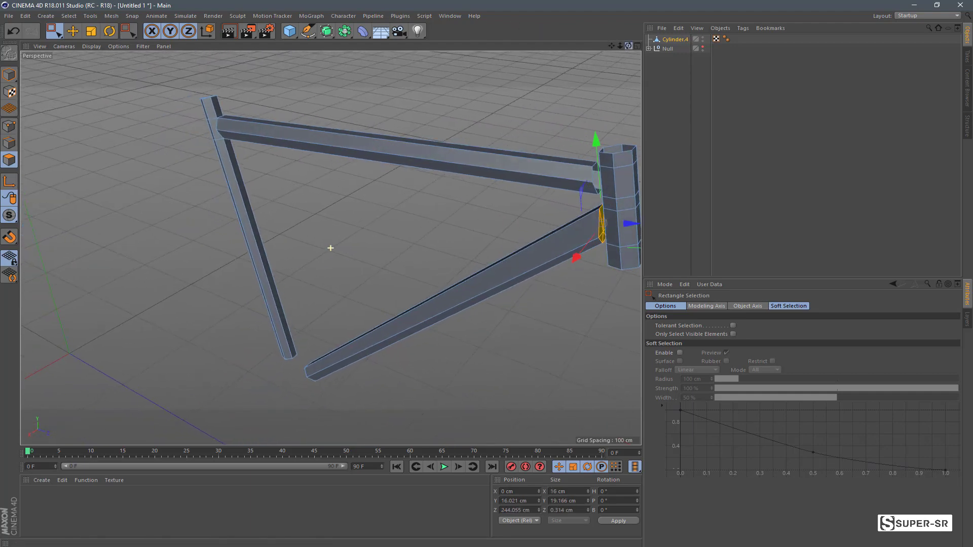
# Delete the down tube's selected end cap and select the head tube's bottom polygons
pyautogui.moveTo(627, 46); pyautogui.dragTo(627, 47)
pyautogui.hotkey('ctrl', 'shift', 'a')
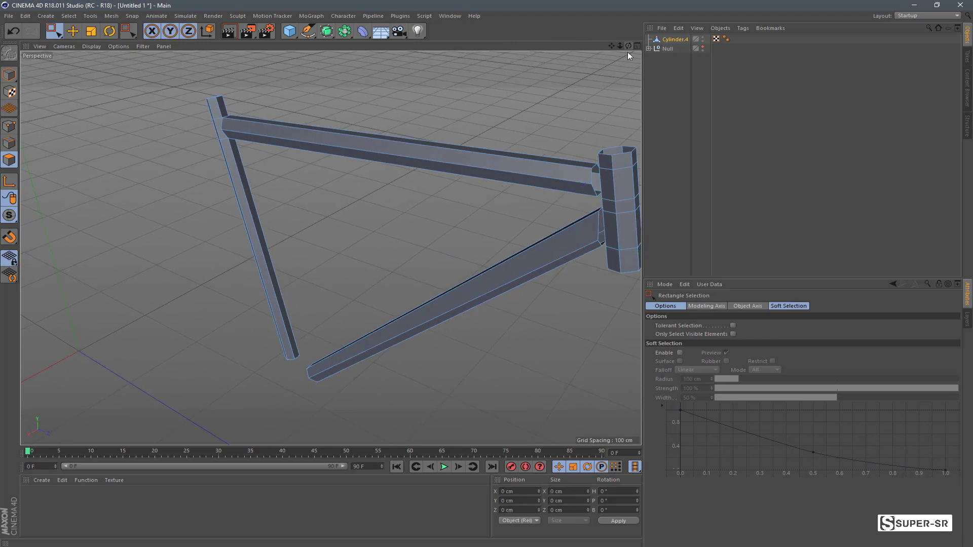
pyautogui.moveTo(611, 46); pyautogui.dragTo(601, 57)
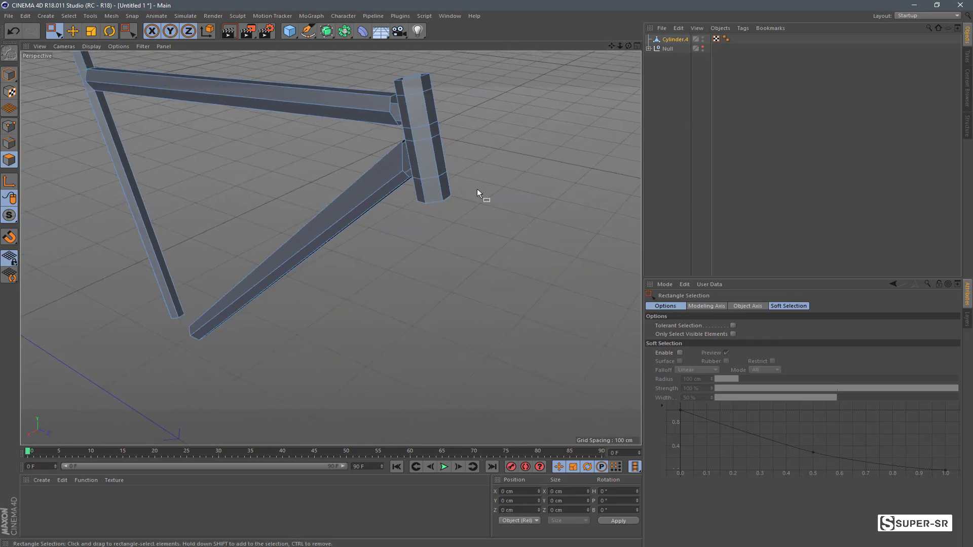
pyautogui.moveTo(480, 171); pyautogui.dragTo(409, 237)
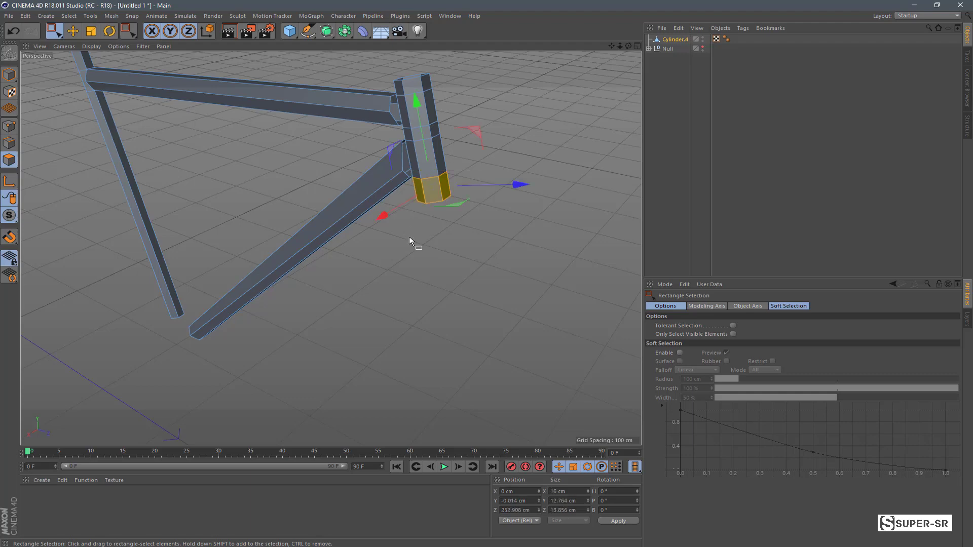
# Select and delete the remaining cap polygons at the tube end near the head tube
pyautogui.moveTo(628, 45); pyautogui.dragTo(629, 71)
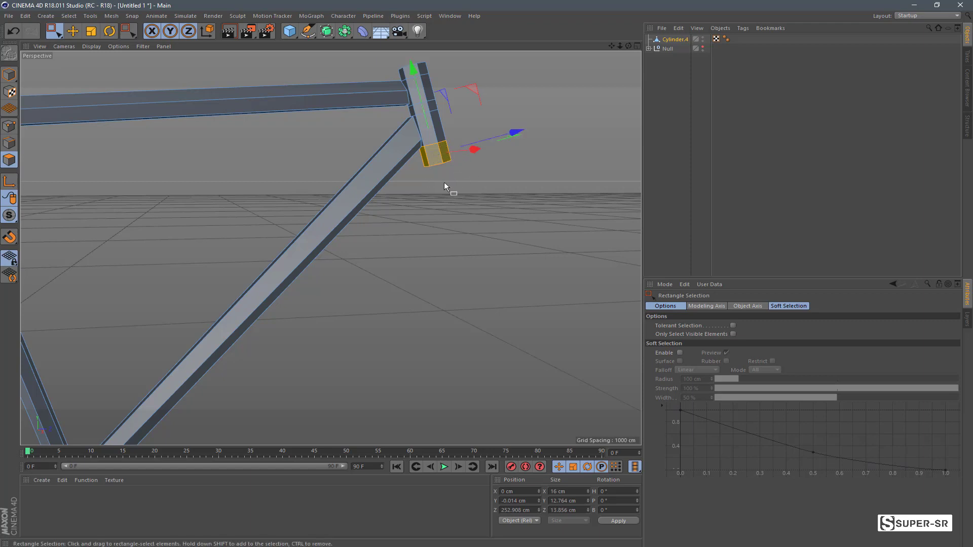
pyautogui.moveTo(611, 45); pyautogui.dragTo(612, 55)
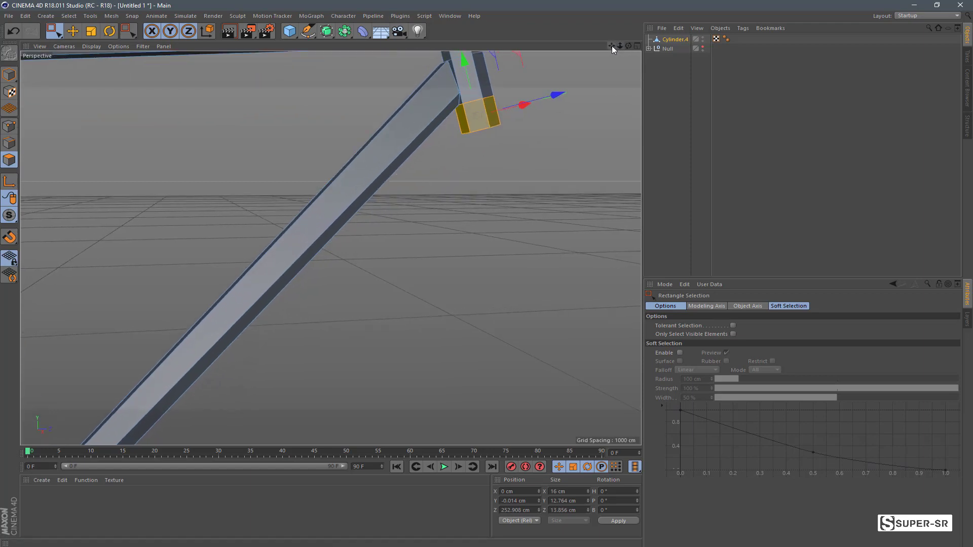
pyautogui.moveTo(359, 262)
pyautogui.mouseDown()
pyautogui.moveTo(268, 232)
pyautogui.moveTo(269, 213)
pyautogui.mouseUp()
pyautogui.moveTo(628, 45); pyautogui.dragTo(588, 56)
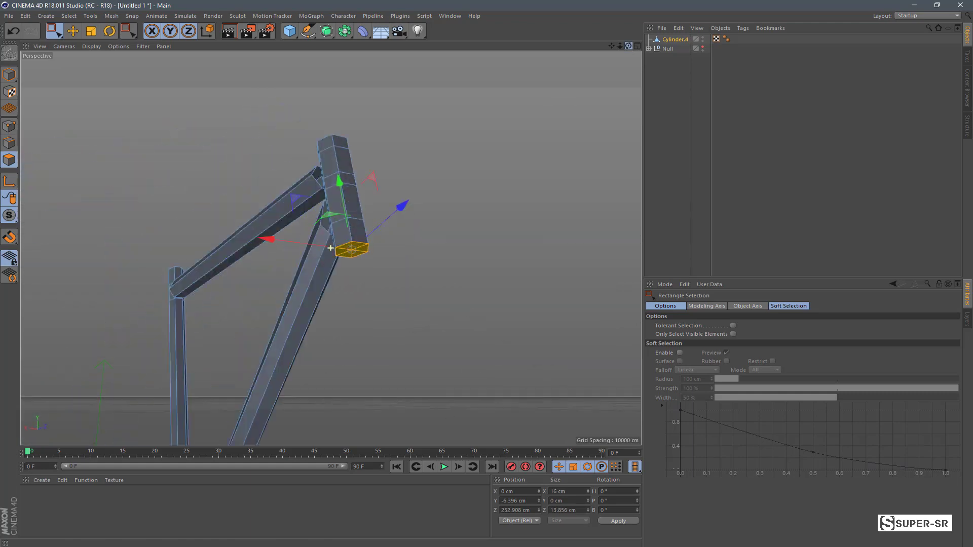
pyautogui.hotkey('ctrl', 'shift', 'a')
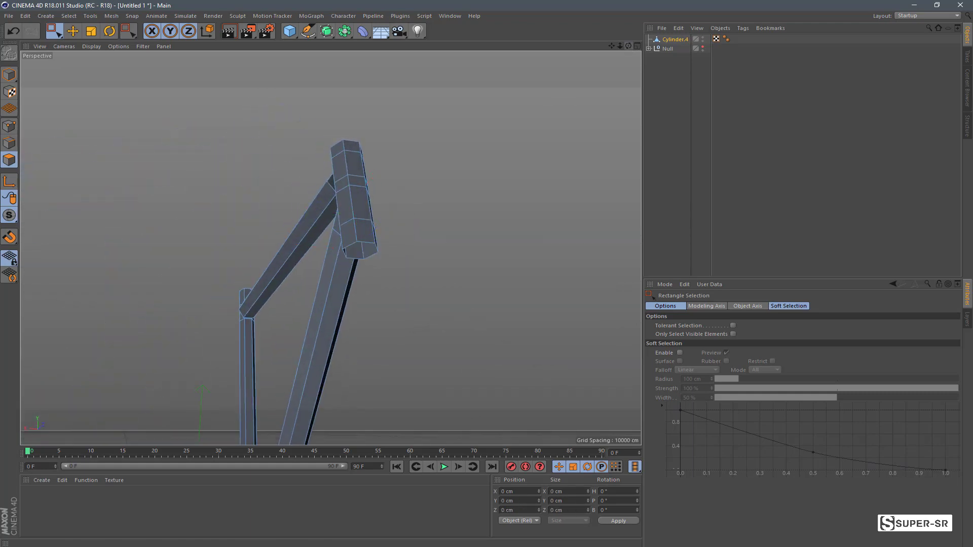
pyautogui.moveTo(628, 46); pyautogui.dragTo(331, 248)
pyautogui.moveTo(620, 46); pyautogui.dragTo(705, 157)
# Delete the thin tube's top cap polygons so that end stays open
pyautogui.moveTo(205, 233); pyautogui.dragTo(298, 270)
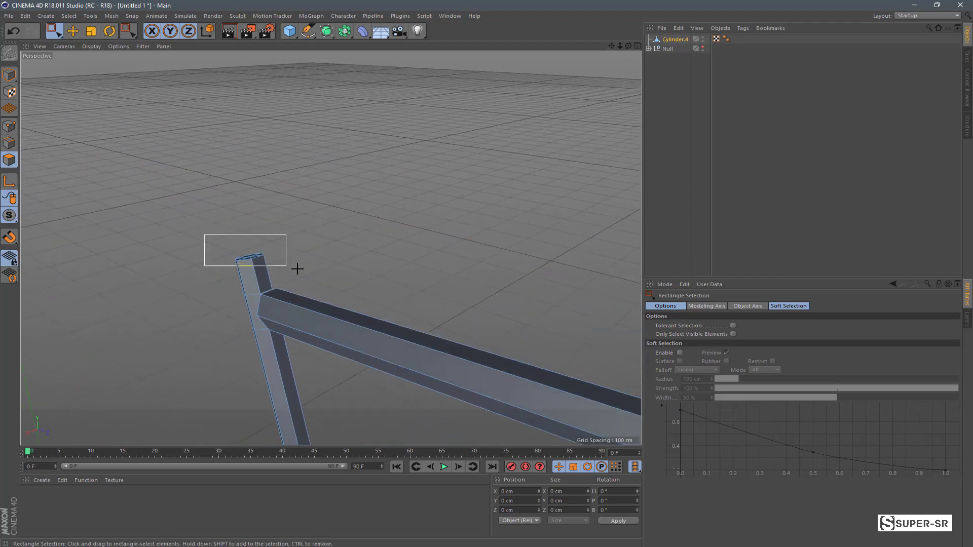
pyautogui.press('Delete')
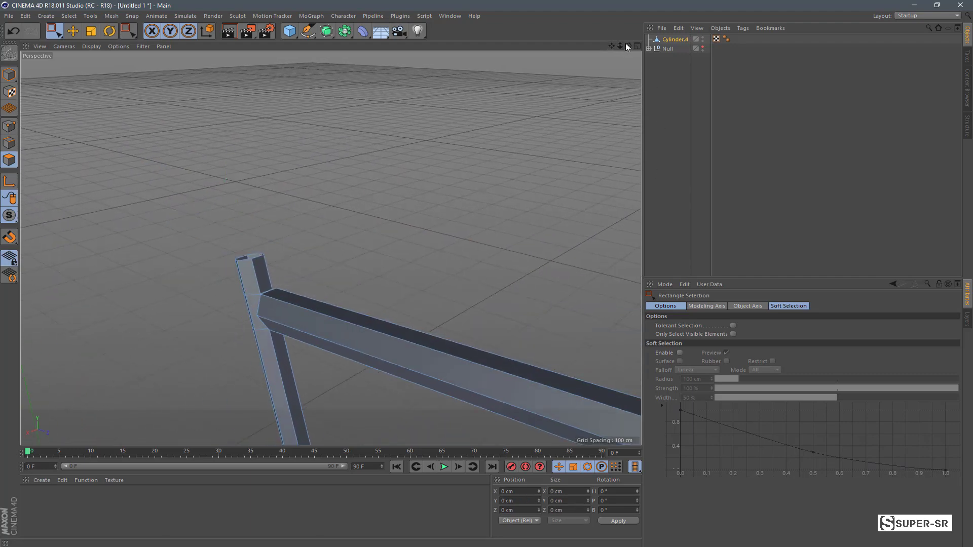
pyautogui.moveTo(610, 46); pyautogui.dragTo(403, 323)
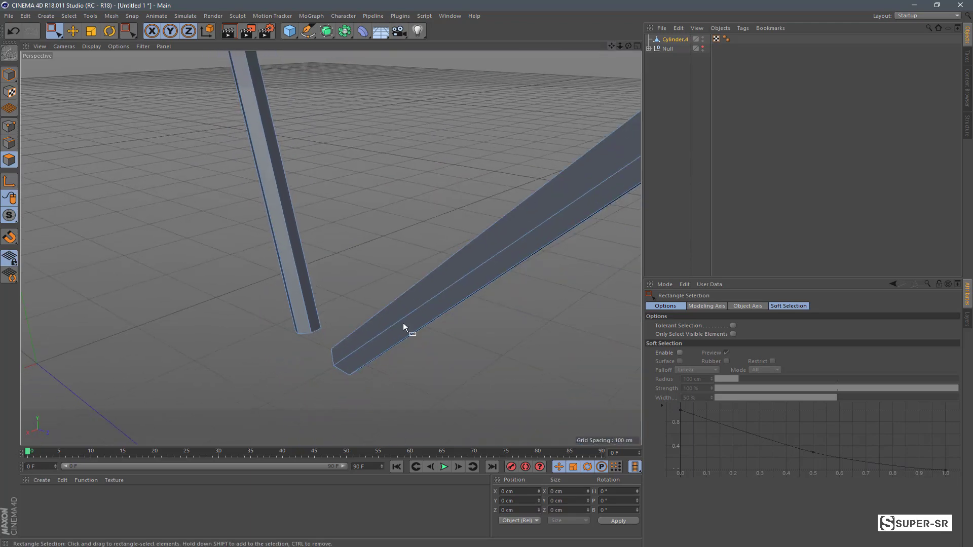
pyautogui.moveTo(320, 325); pyautogui.dragTo(412, 405)
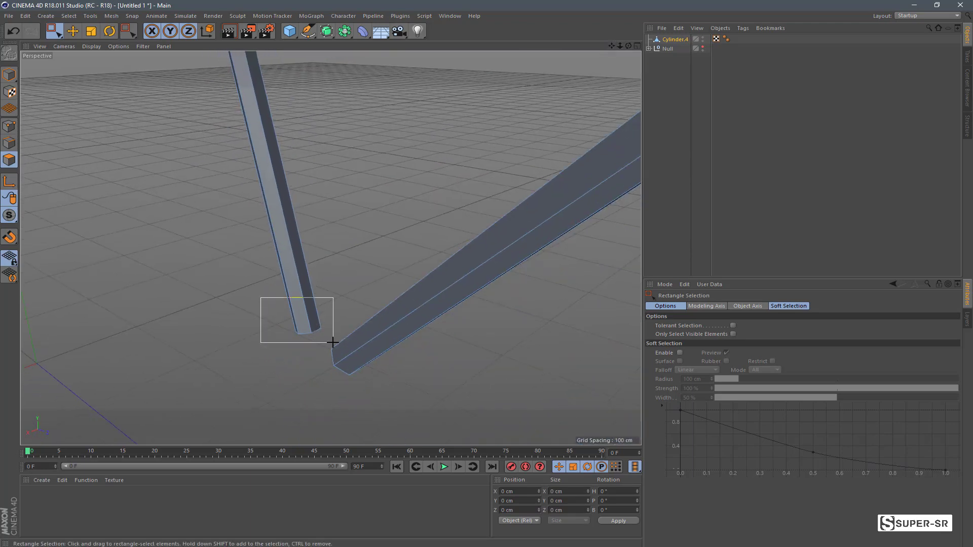
pyautogui.click(412, 404)
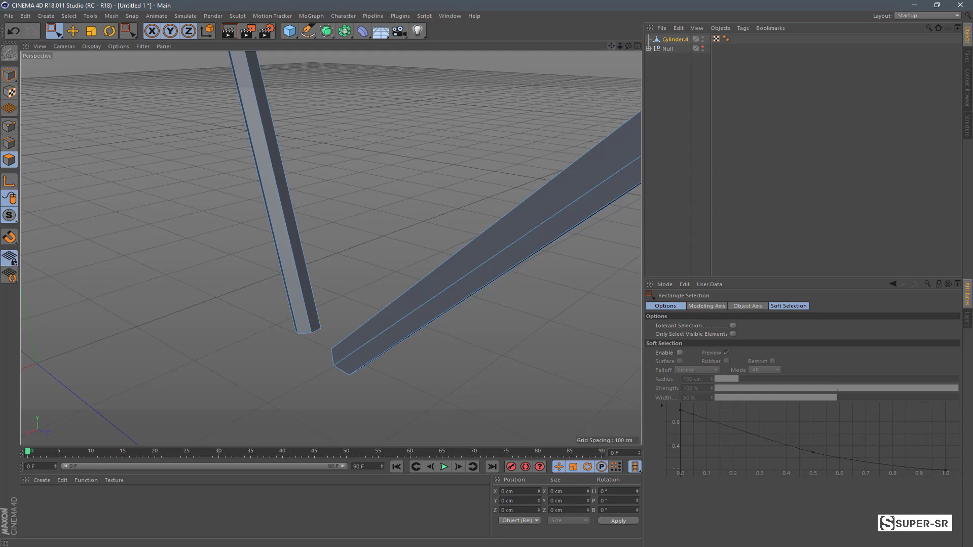
# Orbit around the tube joint and open the selection tools flyout for Live Selection
pyautogui.moveTo(612, 45)
pyautogui.mouseDown()
pyautogui.moveTo(629, 47)
pyautogui.moveTo(582, 51)
pyautogui.mouseUp()
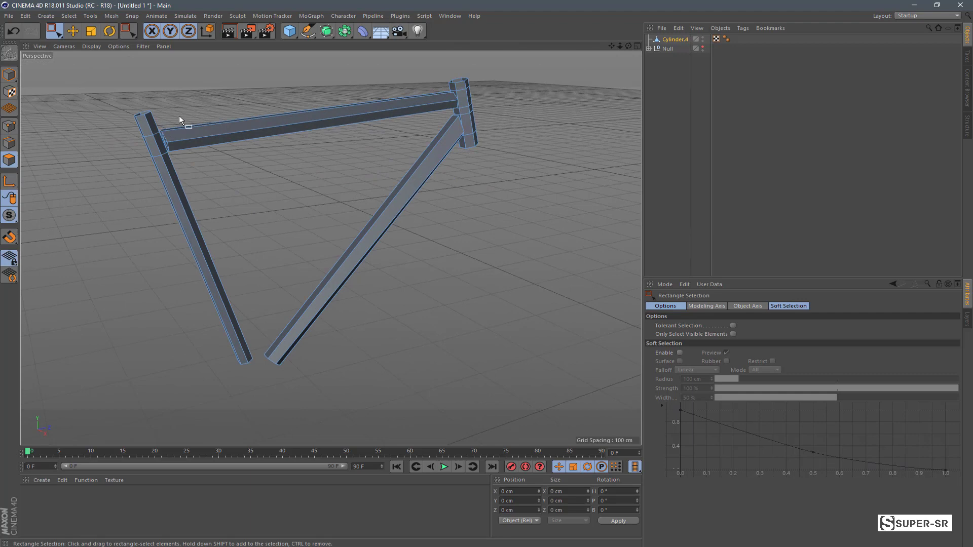
pyautogui.moveTo(174, 141)
pyautogui.mouseDown()
pyautogui.moveTo(161, 156)
pyautogui.moveTo(330, 247)
pyautogui.mouseUp()
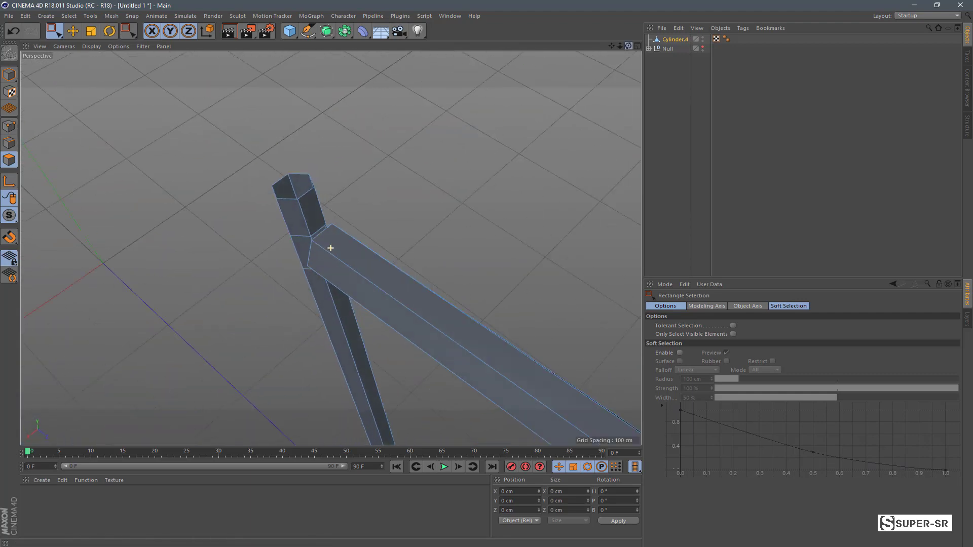
pyautogui.keyDown('alt'); pyautogui.moveTo(330, 247); pyautogui.dragTo(330, 250); pyautogui.keyUp('alt')
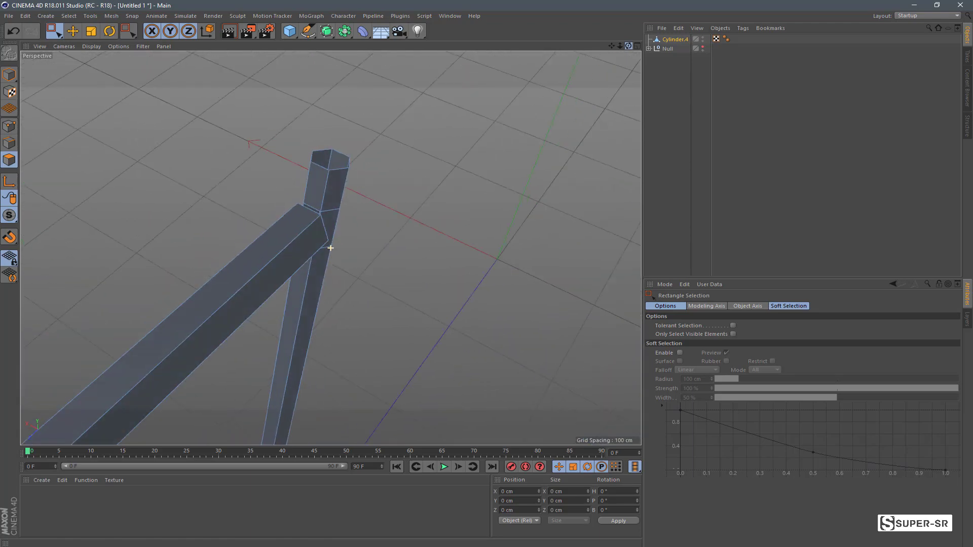
pyautogui.click(54, 31)
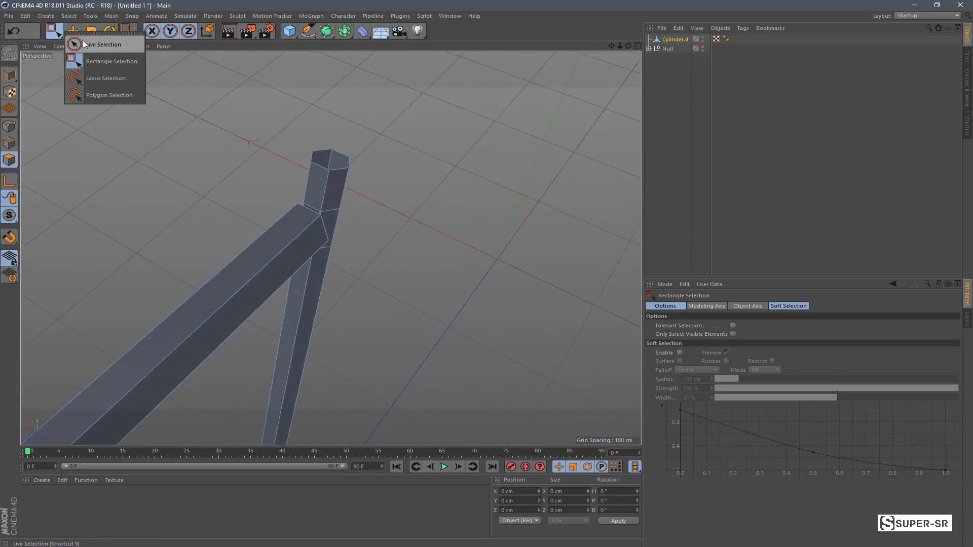
# With Live Selection, try picking faces at the top-tube/head-tube joint, then clear the selection
pyautogui.click(96, 43)
pyautogui.scroll(2, 329, 218)
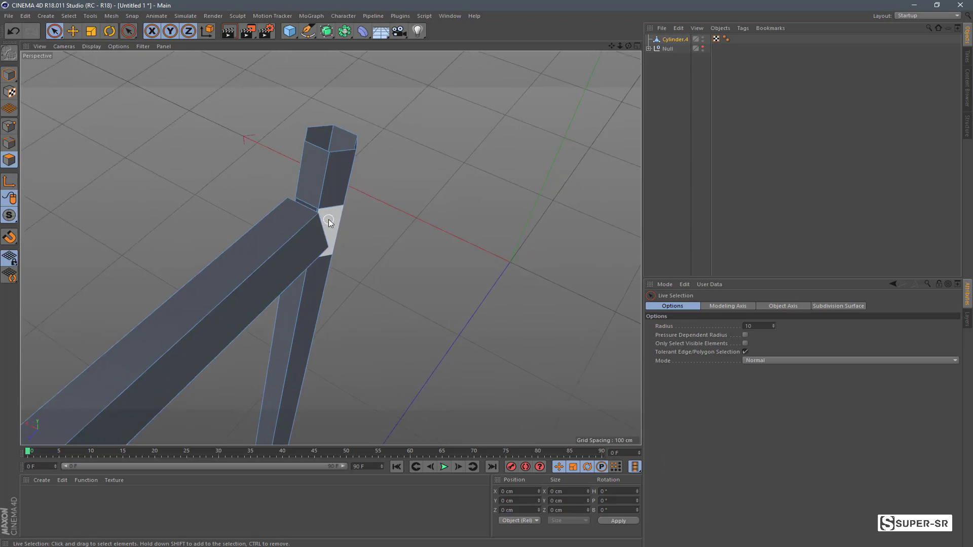
pyautogui.scroll(1, 328, 219)
pyautogui.click(328, 219)
pyautogui.moveTo(628, 46); pyautogui.dragTo(608, 49)
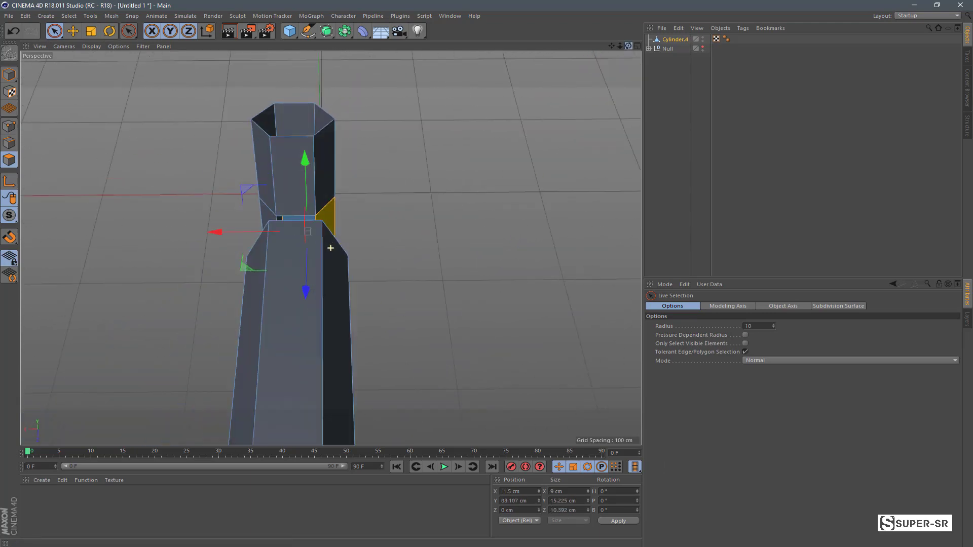
pyautogui.keyDown('alt'); pyautogui.moveTo(331, 248); pyautogui.dragTo(340, 265); pyautogui.keyUp('alt')
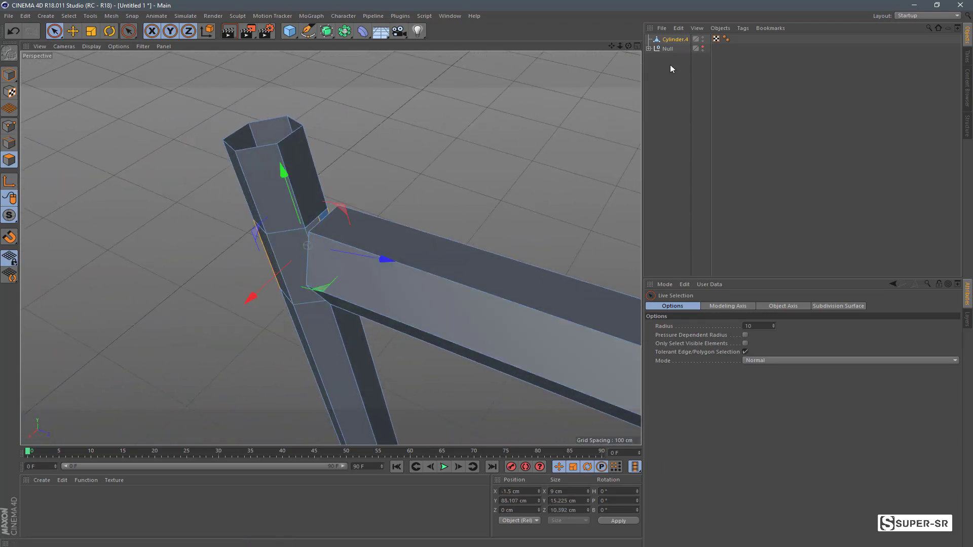
pyautogui.moveTo(630, 45); pyautogui.dragTo(583, 48)
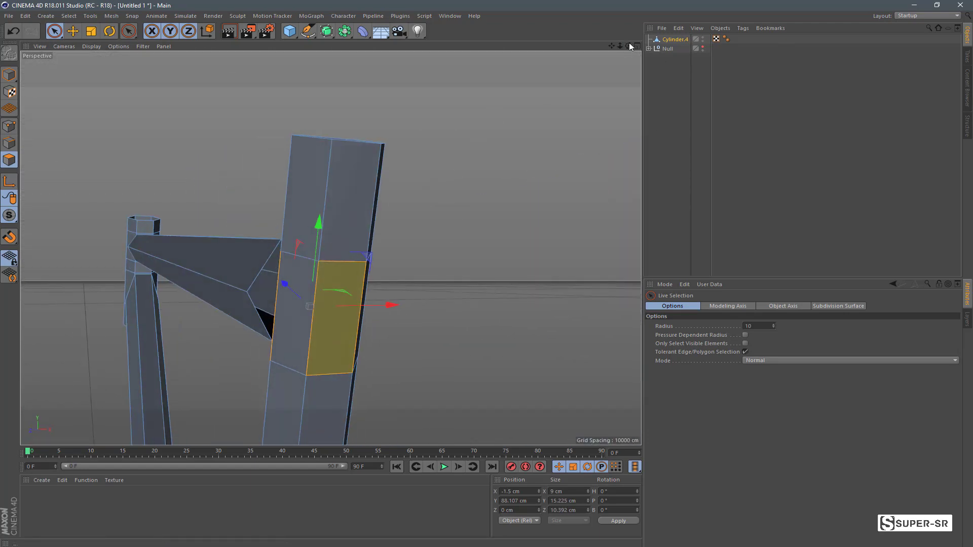
pyautogui.moveTo(631, 46); pyautogui.dragTo(484, 140)
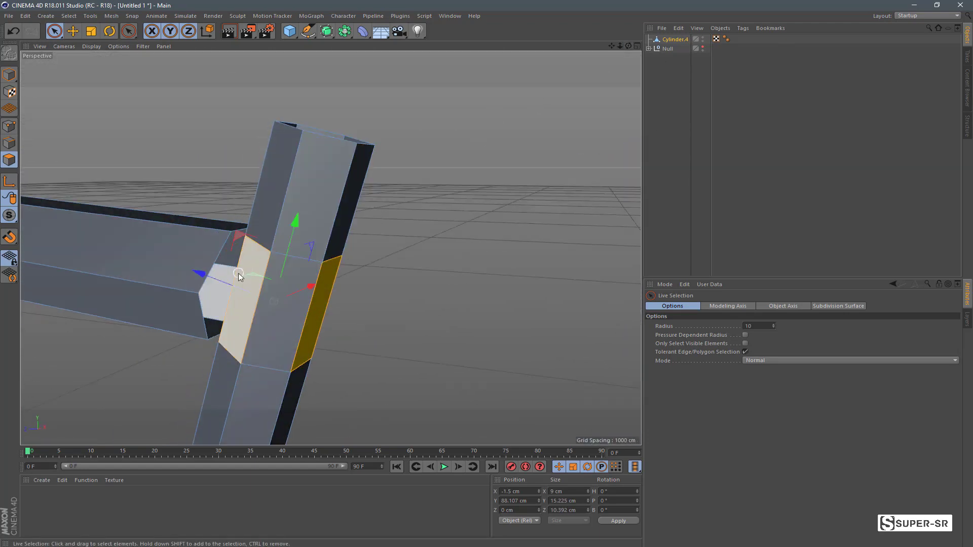
pyautogui.click(240, 276)
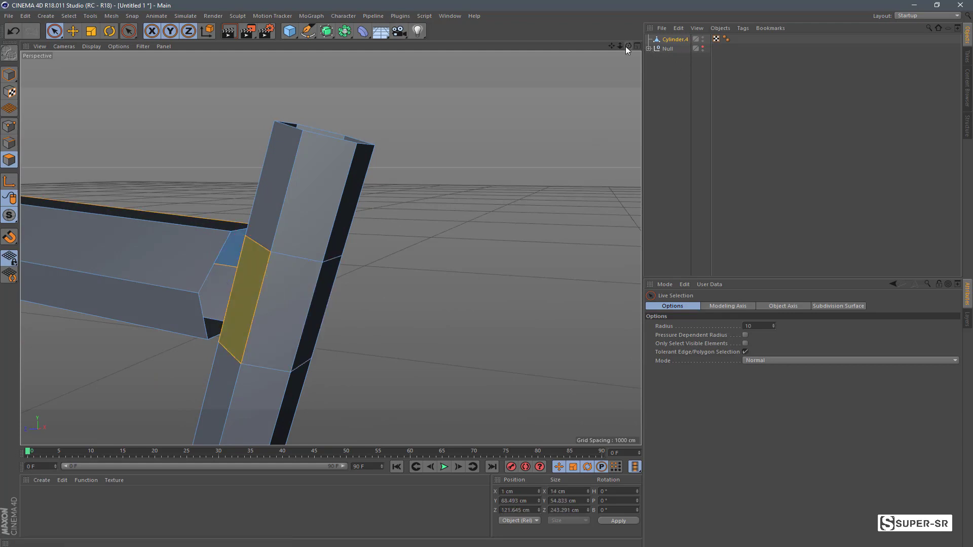
pyautogui.moveTo(625, 47); pyautogui.dragTo(557, 81)
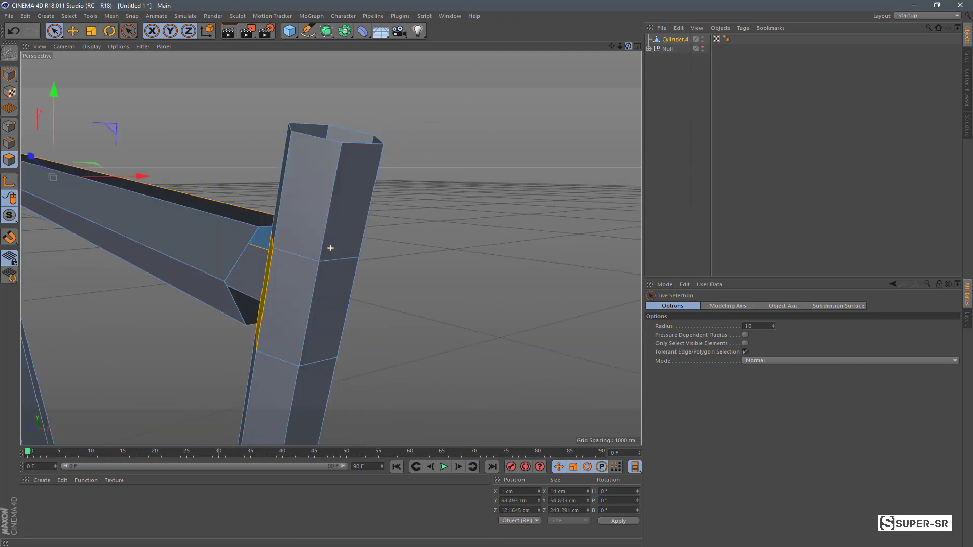
pyautogui.moveTo(331, 248); pyautogui.dragTo(585, 150)
pyautogui.click(494, 257)
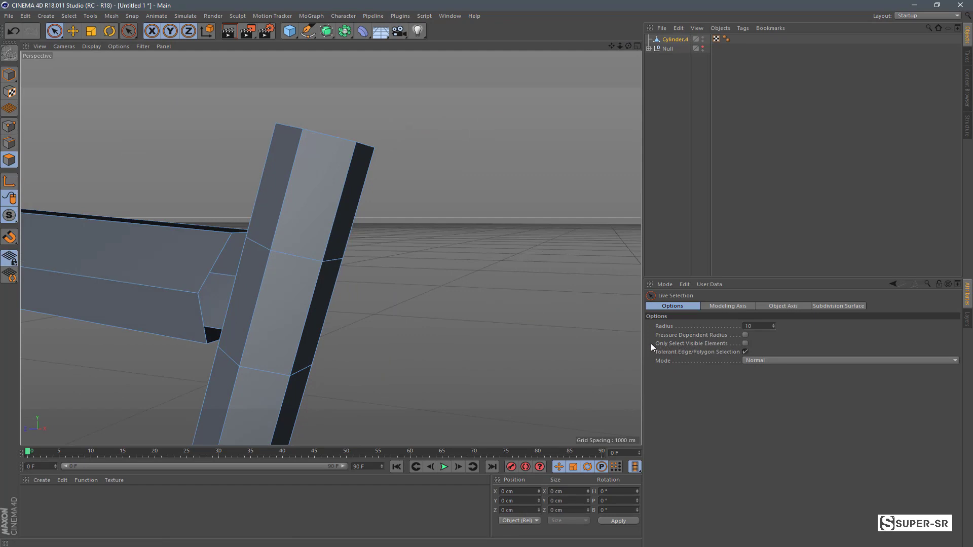
# Enable tolerant selection and Only Select Visible Elements, then delete the vertical tube's joint face
pyautogui.click(745, 351)
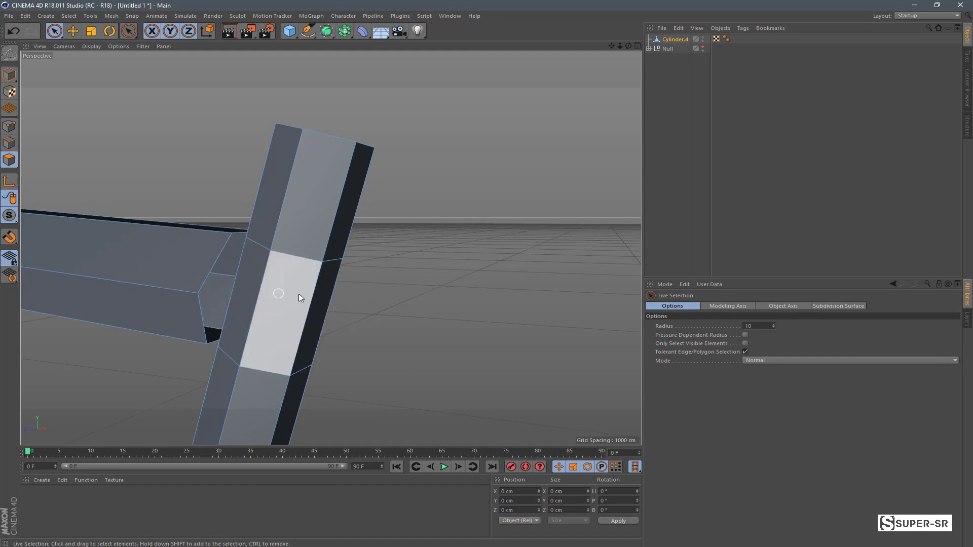
pyautogui.click(745, 343)
pyautogui.moveTo(628, 46); pyautogui.dragTo(330, 250)
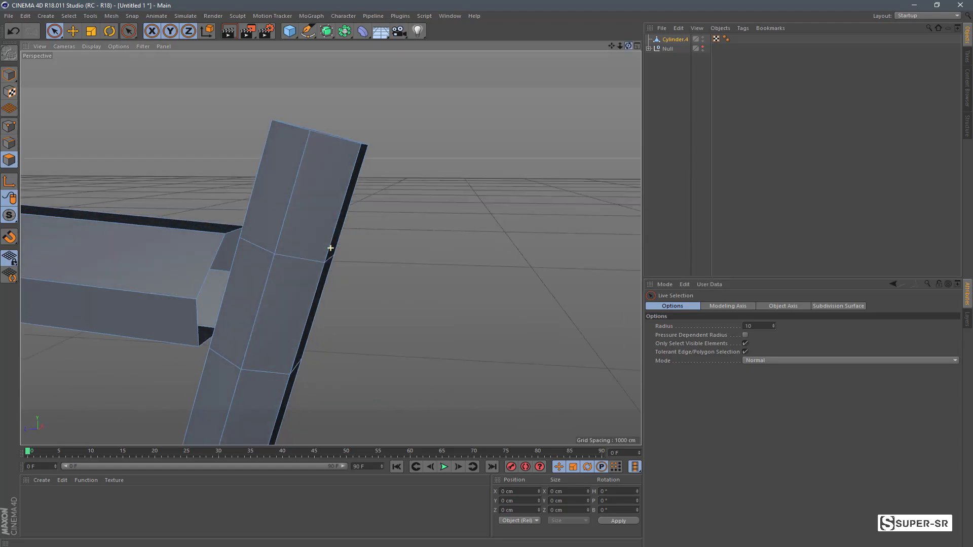
pyautogui.click(252, 291)
pyautogui.moveTo(628, 46); pyautogui.dragTo(330, 246)
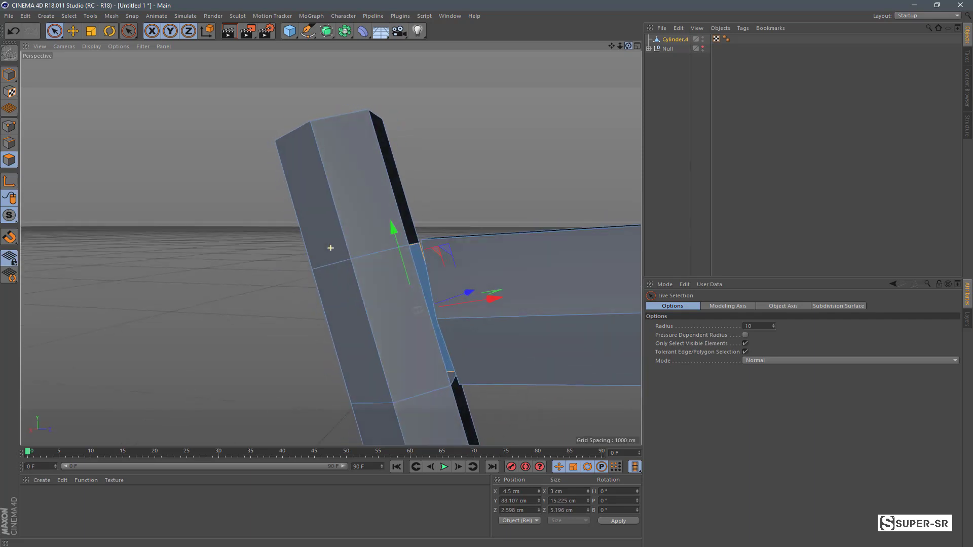
pyautogui.click(394, 303)
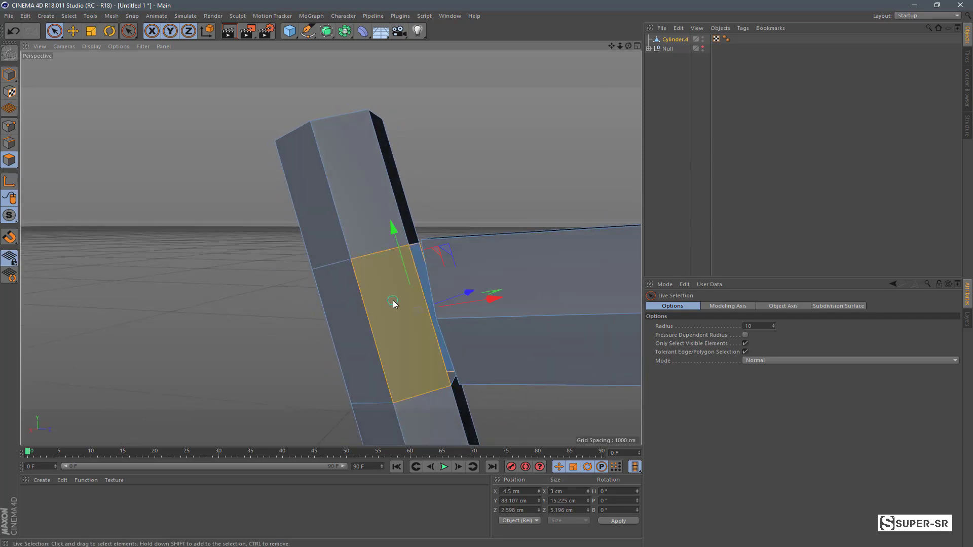
pyautogui.moveTo(626, 47); pyautogui.dragTo(598, 56)
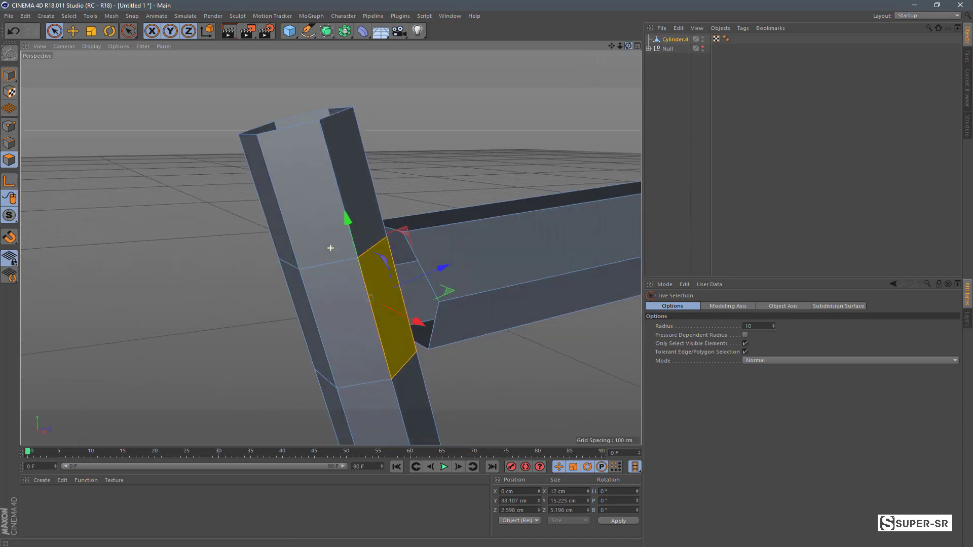
pyautogui.press('Delete')
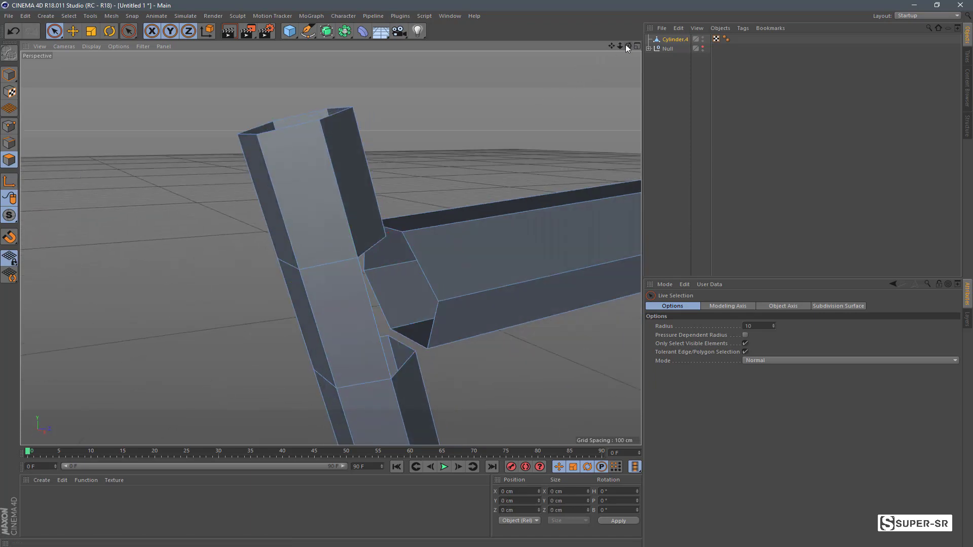
# Select the front polygon and its adjoining face at the tube junction
pyautogui.moveTo(619, 46)
pyautogui.mouseDown()
pyautogui.moveTo(598, 48)
pyautogui.moveTo(610, 45)
pyautogui.moveTo(608, 56)
pyautogui.moveTo(622, 47)
pyautogui.moveTo(607, 50)
pyautogui.mouseUp()
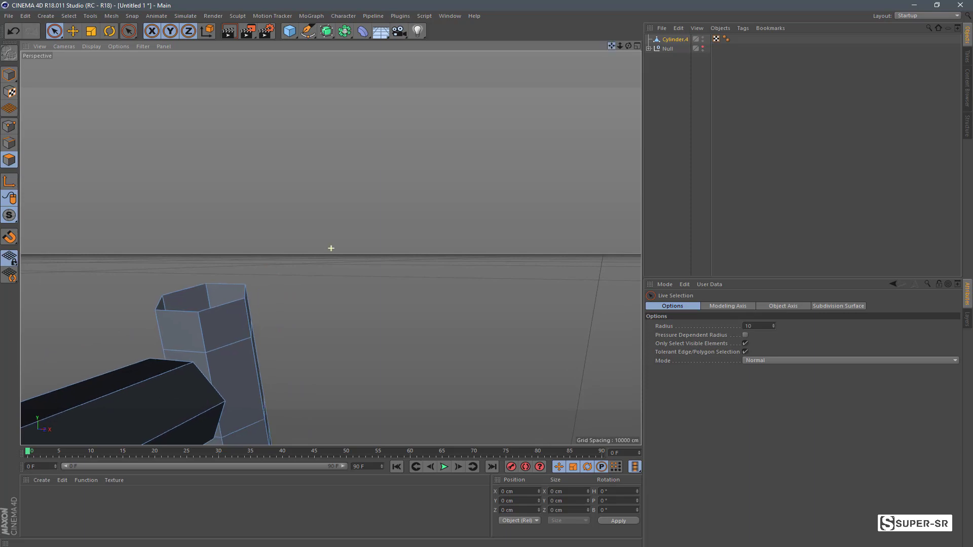
pyautogui.moveTo(233, 360); pyautogui.dragTo(195, 364)
pyautogui.moveTo(627, 50)
pyautogui.mouseDown()
pyautogui.moveTo(674, 51)
pyautogui.moveTo(598, 51)
pyautogui.moveTo(628, 45)
pyautogui.mouseUp()
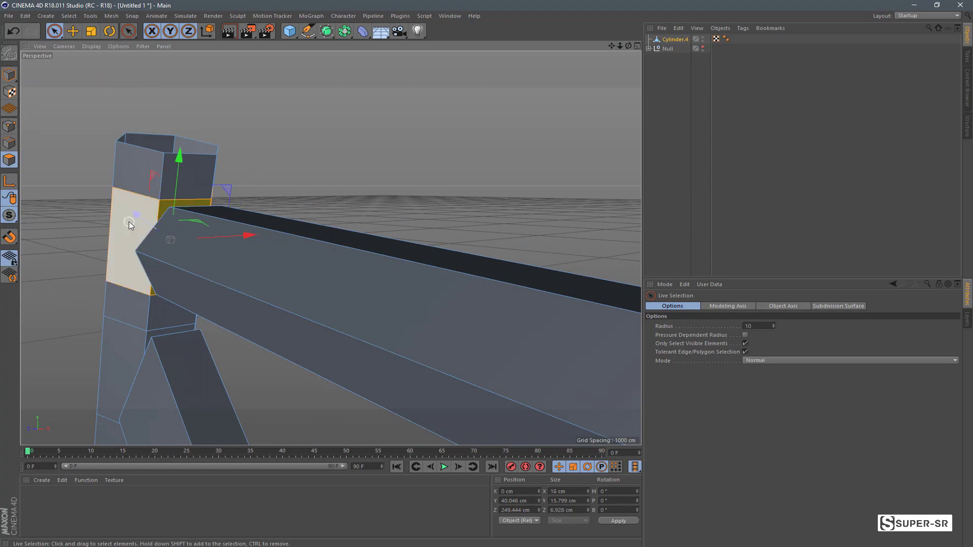
# Delete the selected junction faces, then inspect faces on the beam and vertical leg
pyautogui.press('Delete')
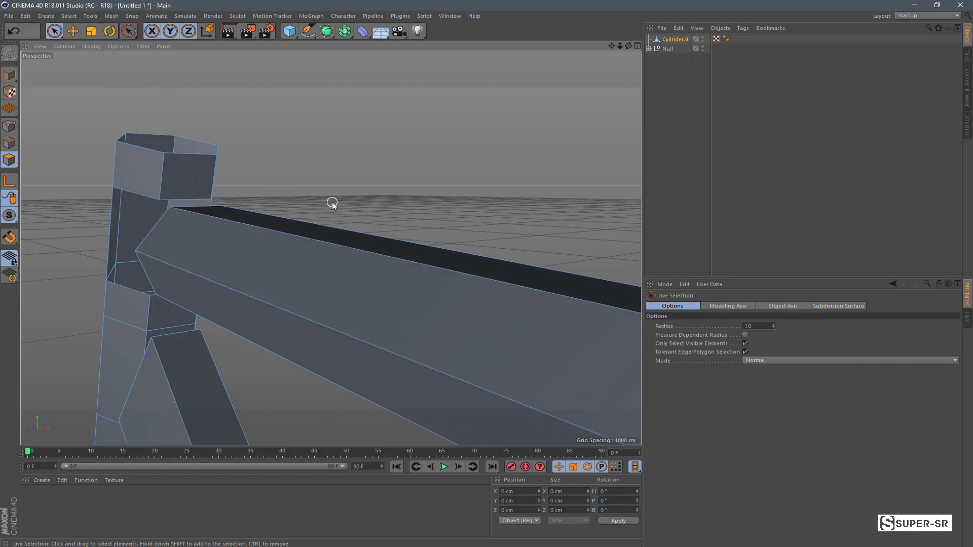
pyautogui.moveTo(303, 219); pyautogui.dragTo(265, 246)
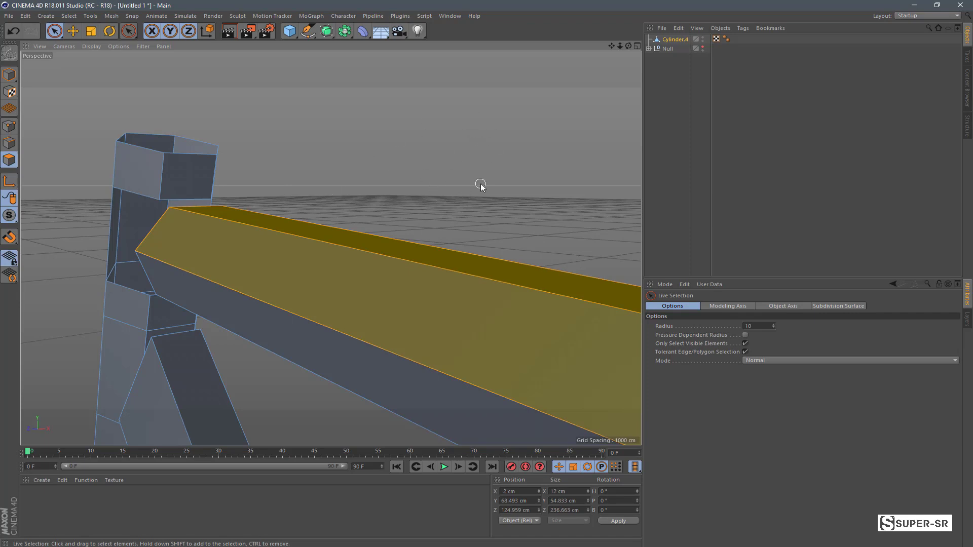
pyautogui.click(454, 201)
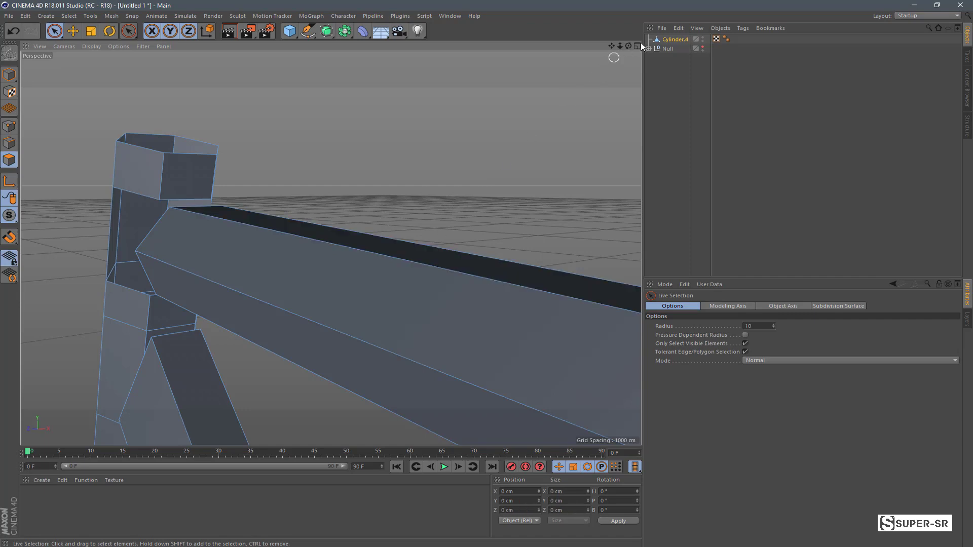
pyautogui.moveTo(619, 45); pyautogui.dragTo(248, 379)
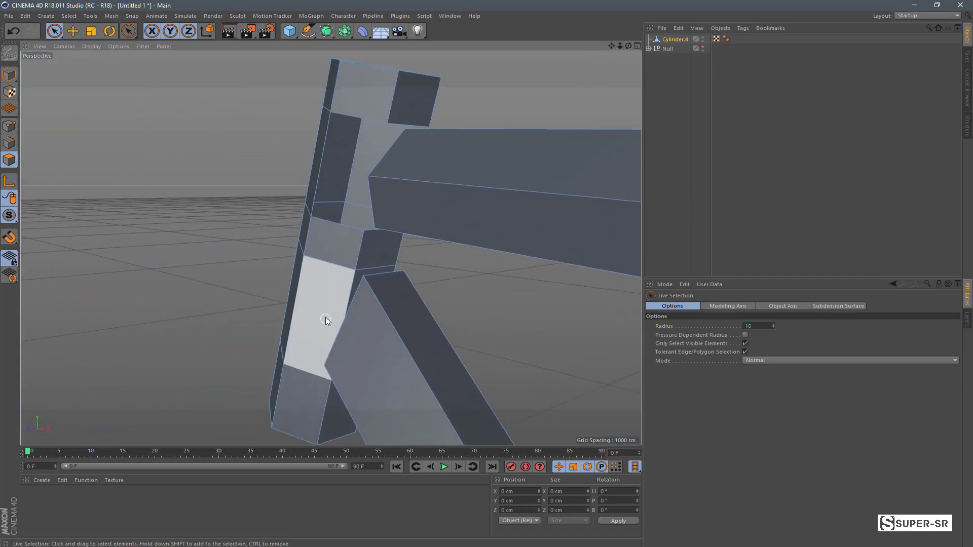
pyautogui.click(323, 312)
pyautogui.moveTo(629, 48)
pyautogui.mouseDown()
pyautogui.moveTo(412, 288)
pyautogui.moveTo(365, 289)
pyautogui.mouseUp()
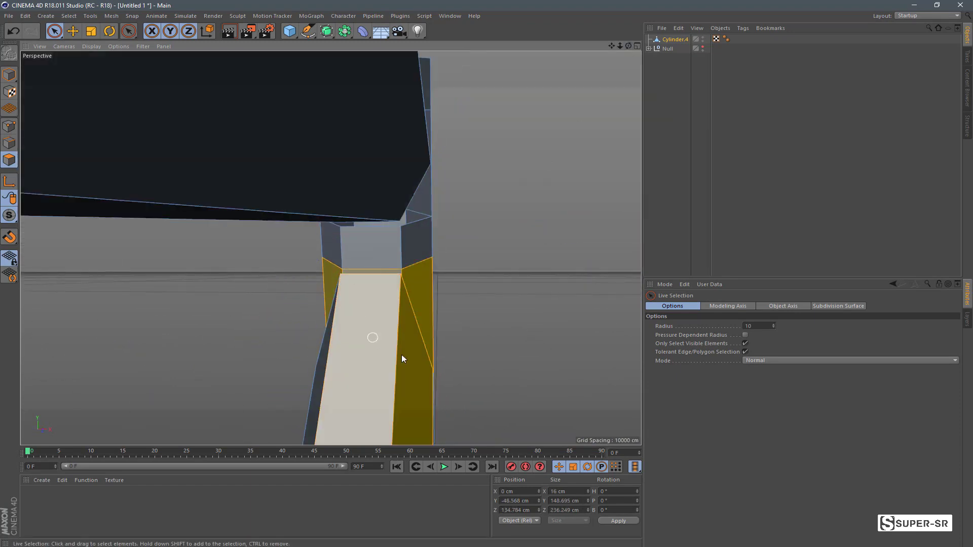
# Deselect all polygons and zoom in on the frame's upper top-tube/head-tube joint
pyautogui.keyDown('ctrl'); pyautogui.click(365, 387); pyautogui.keyUp('ctrl')
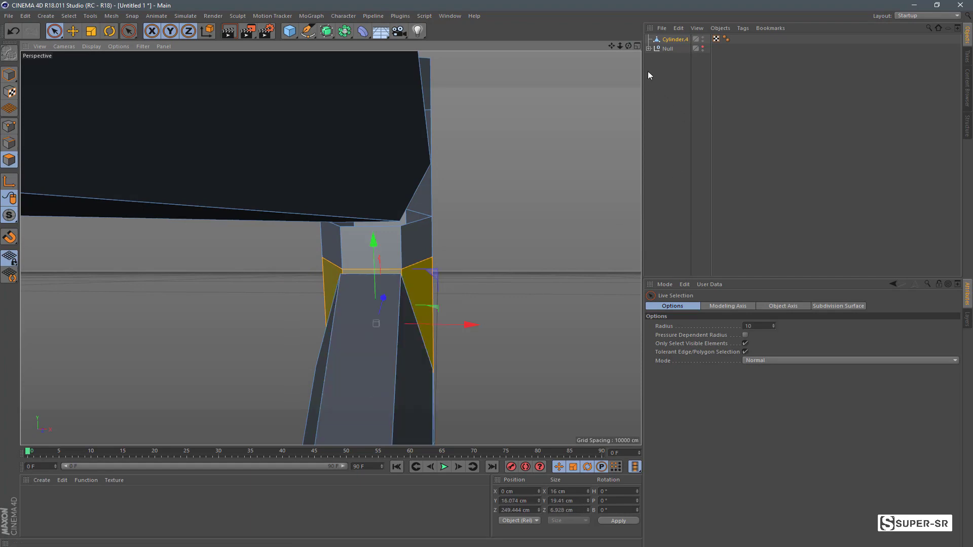
pyautogui.moveTo(629, 46); pyautogui.dragTo(608, 55)
pyautogui.keyDown('alt'); pyautogui.moveTo(330, 248); pyautogui.dragTo(354, 239); pyautogui.keyUp('alt')
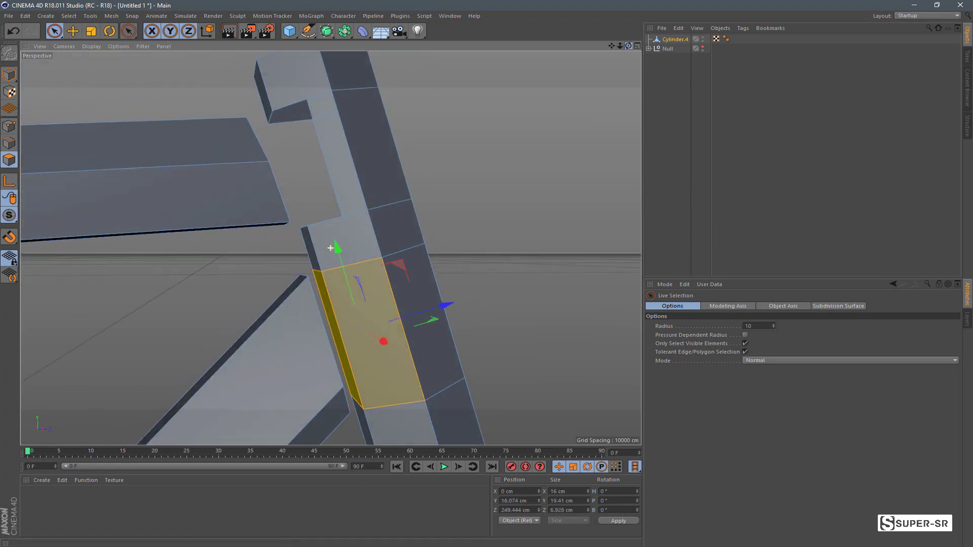
pyautogui.hotkey('ctrl', 'shift', 'a')
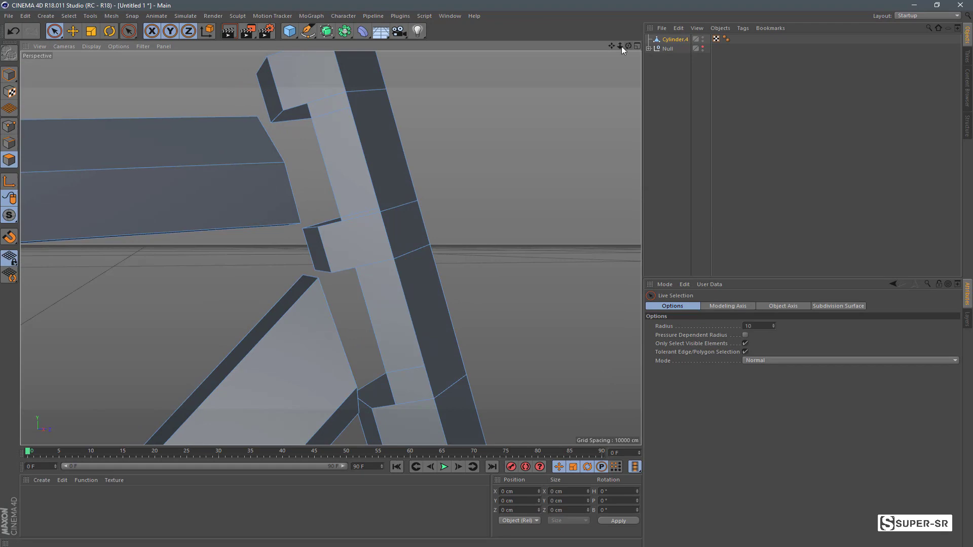
pyautogui.moveTo(623, 49); pyautogui.dragTo(331, 248)
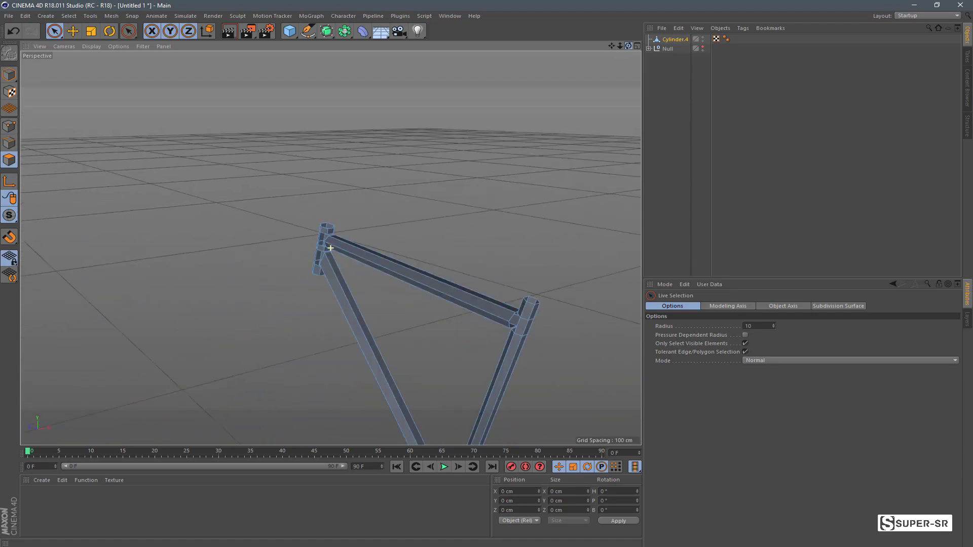
pyautogui.moveTo(620, 46); pyautogui.dragTo(207, 107)
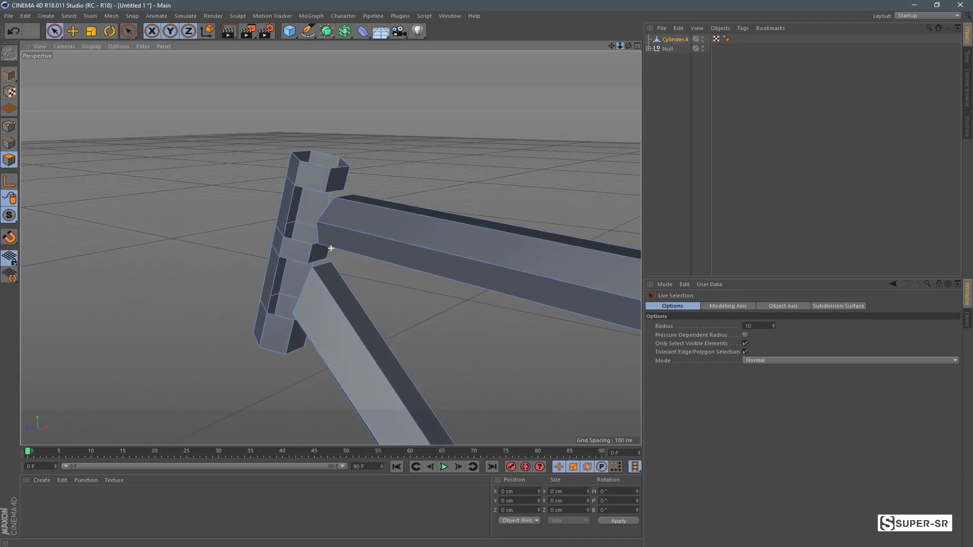
# In Edge mode, bridge the top tube's open end to the head tube block on the near side
pyautogui.click(11, 146)
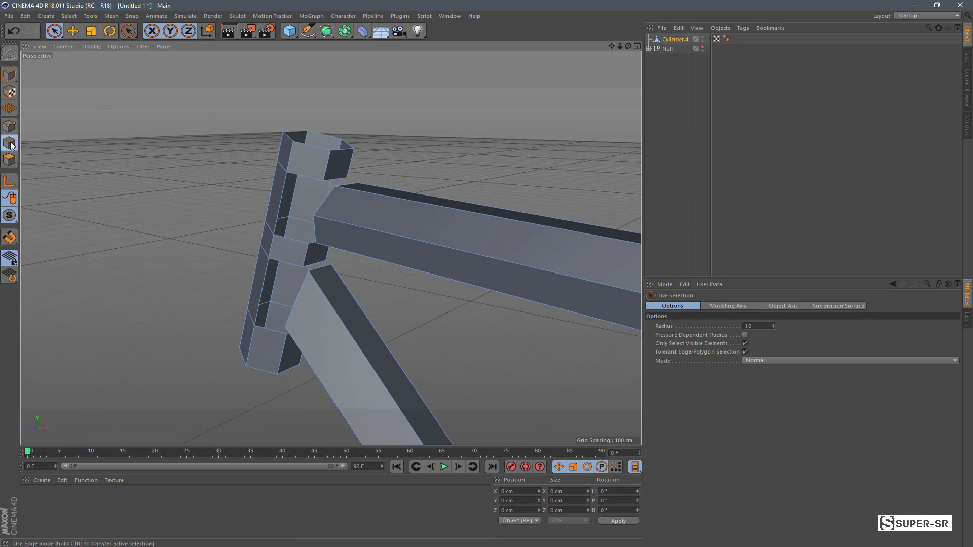
pyautogui.rightClick(204, 182)
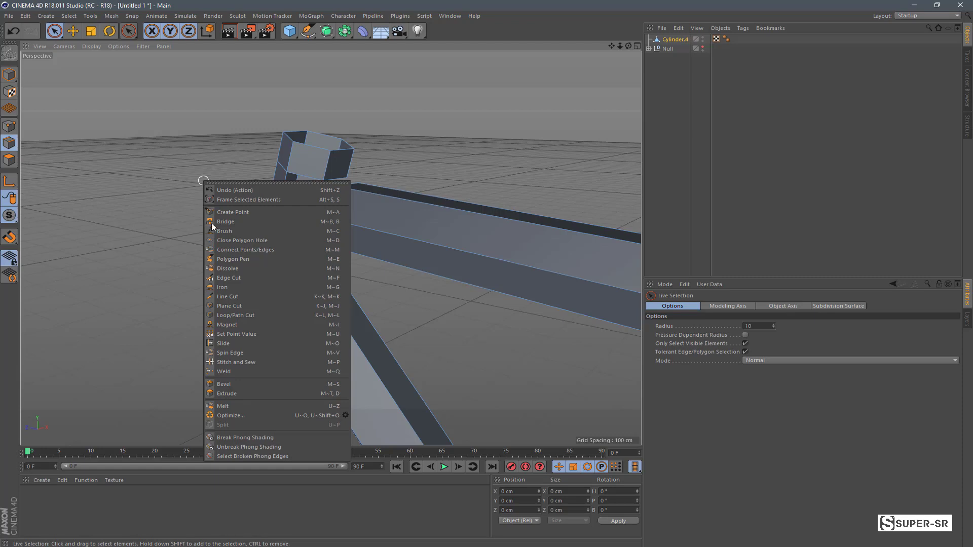
pyautogui.click(225, 222)
pyautogui.scroll(2, 355, 172)
pyautogui.scroll(2, 343, 164)
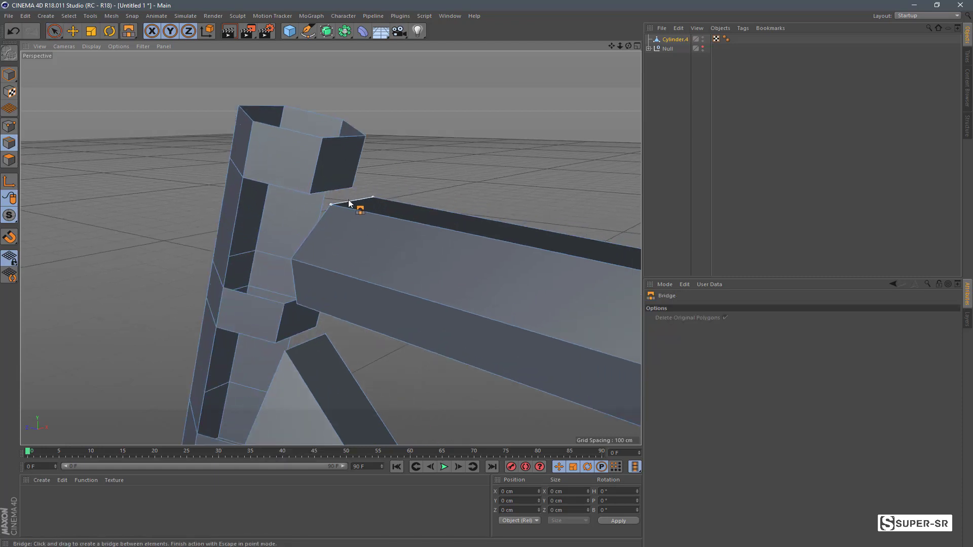
pyautogui.moveTo(349, 203); pyautogui.dragTo(340, 197)
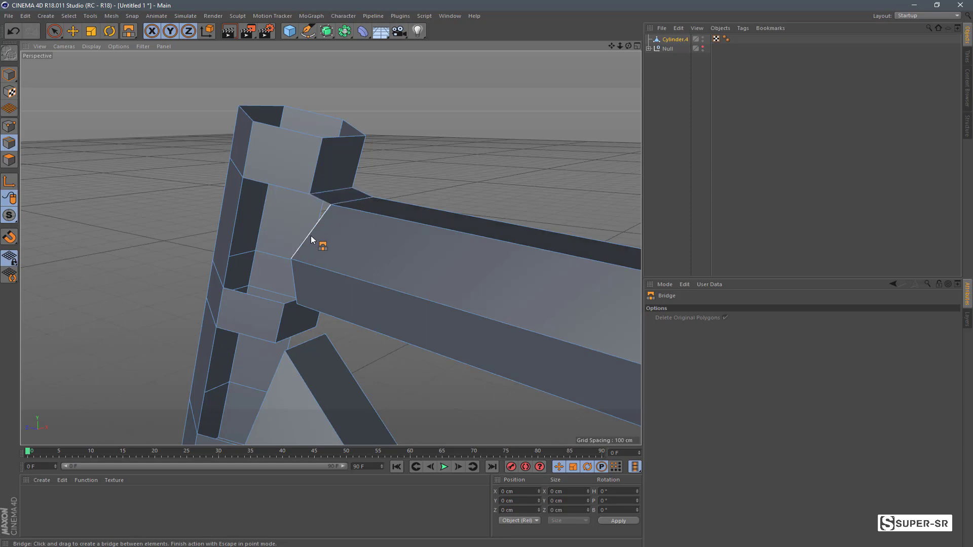
pyautogui.moveTo(320, 240); pyautogui.dragTo(284, 244)
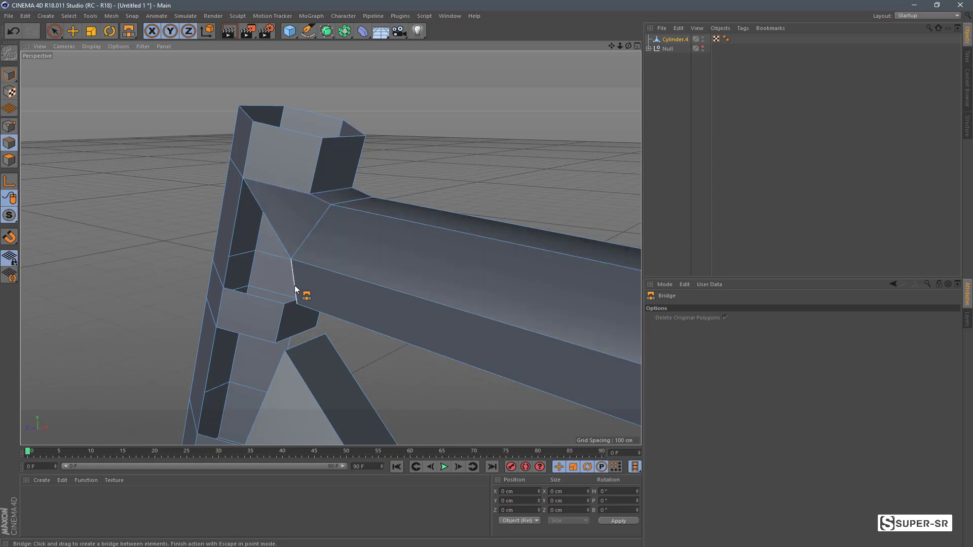
pyautogui.moveTo(295, 289)
pyautogui.mouseDown()
pyautogui.moveTo(259, 289)
pyautogui.moveTo(260, 206)
pyautogui.mouseUp()
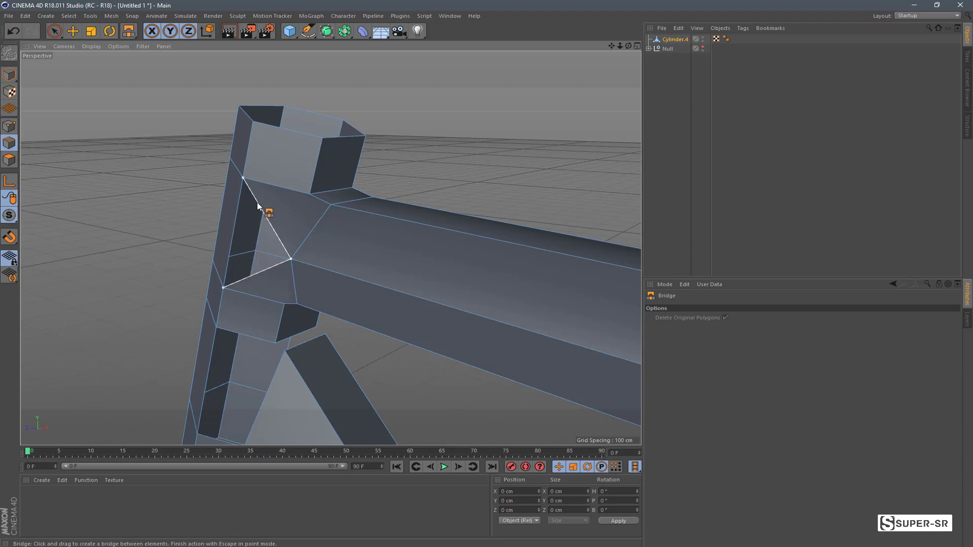
pyautogui.click(245, 187)
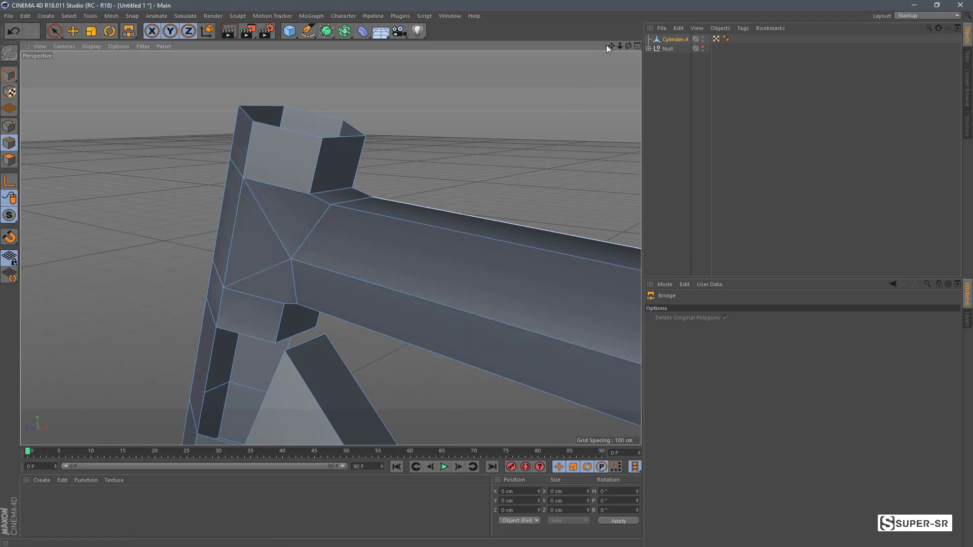
# Bridge the joint's far side, redoing one bridge, to close the remaining triangular gap
pyautogui.moveTo(628, 46); pyautogui.dragTo(549, 183)
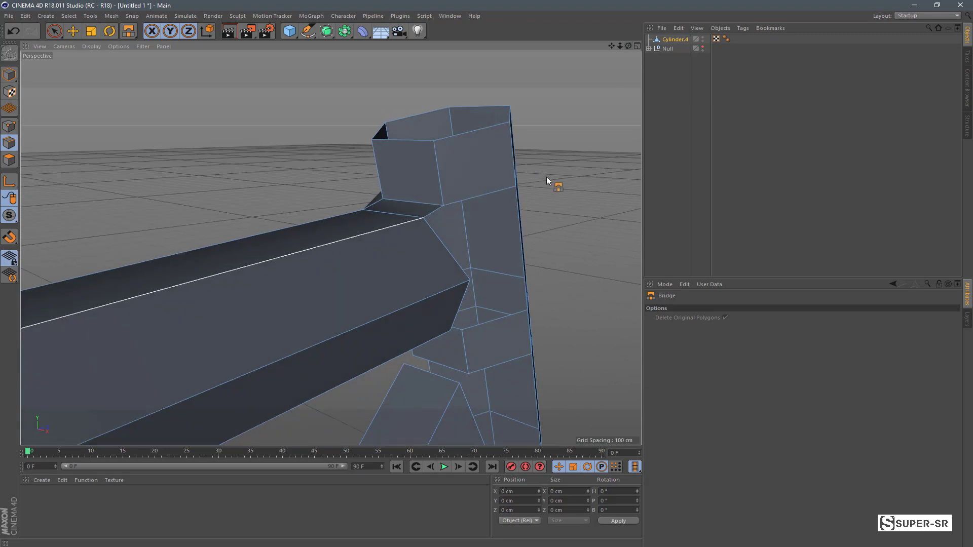
pyautogui.moveTo(462, 237); pyautogui.dragTo(489, 206)
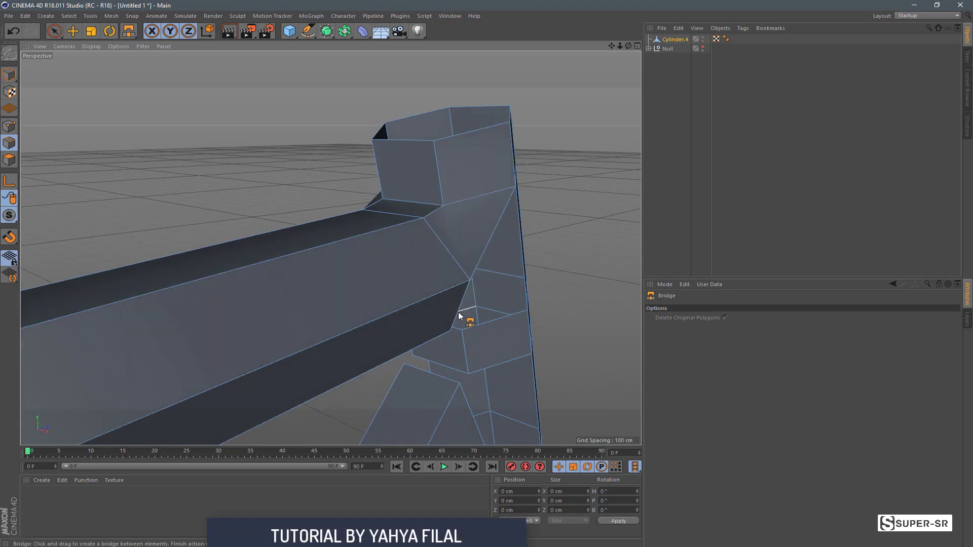
pyautogui.hotkey('ctrl', 'z')
pyautogui.moveTo(460, 314); pyautogui.dragTo(493, 323)
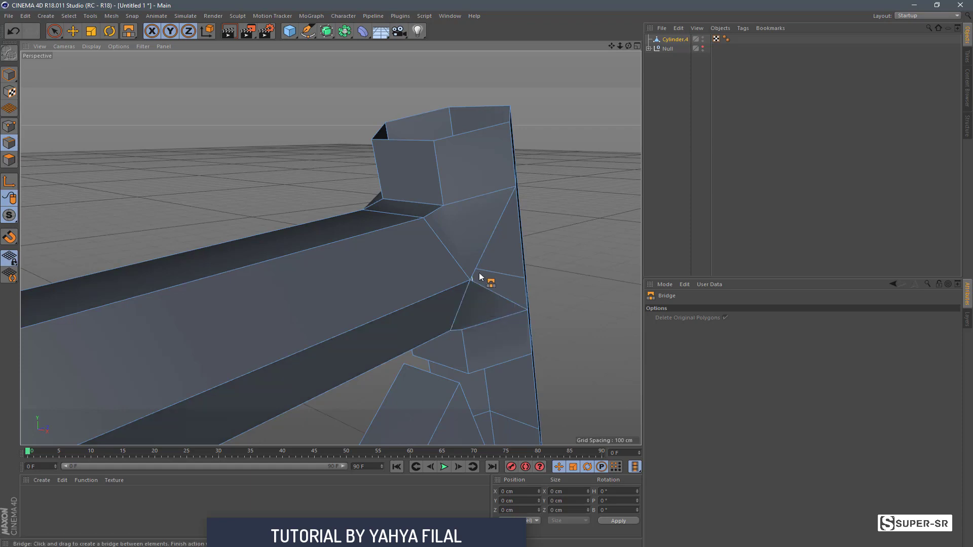
pyautogui.moveTo(491, 248); pyautogui.dragTo(503, 295)
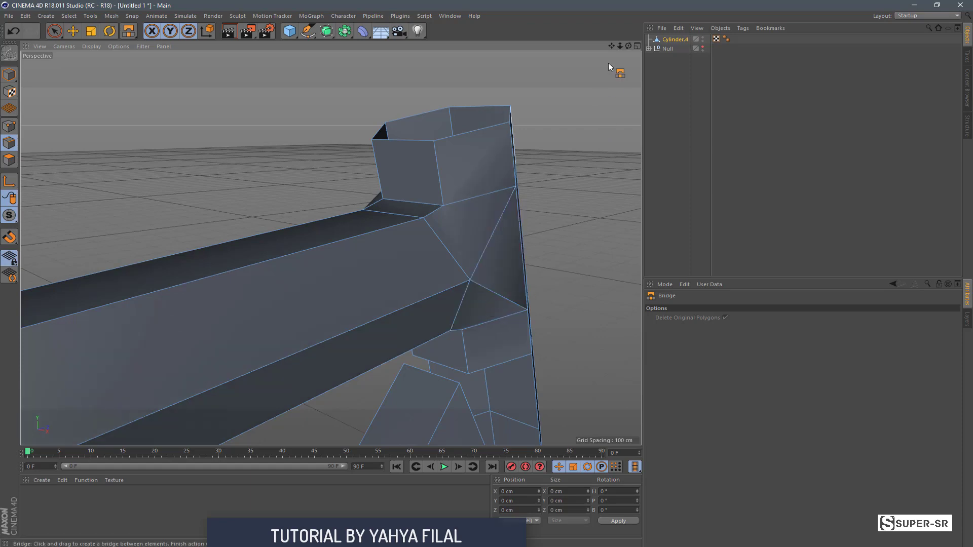
pyautogui.moveTo(619, 46); pyautogui.dragTo(330, 247)
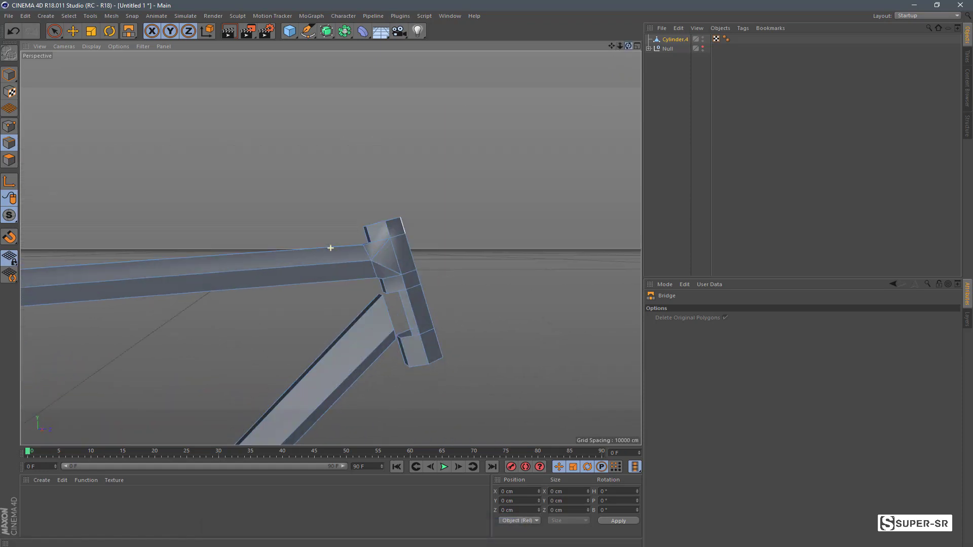
# Bridge the down tube's edge to the head tube
pyautogui.moveTo(622, 50); pyautogui.dragTo(619, 46)
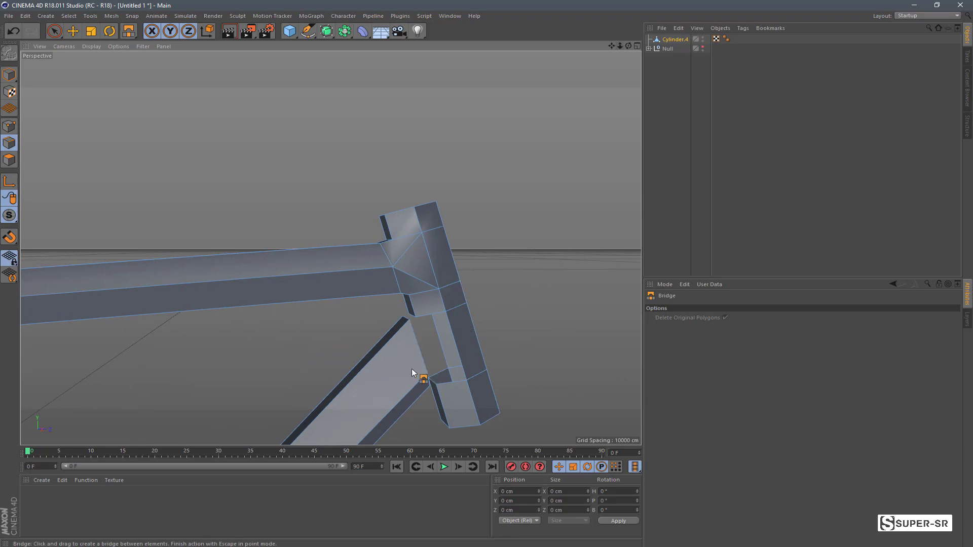
pyautogui.moveTo(365, 329); pyautogui.dragTo(406, 395)
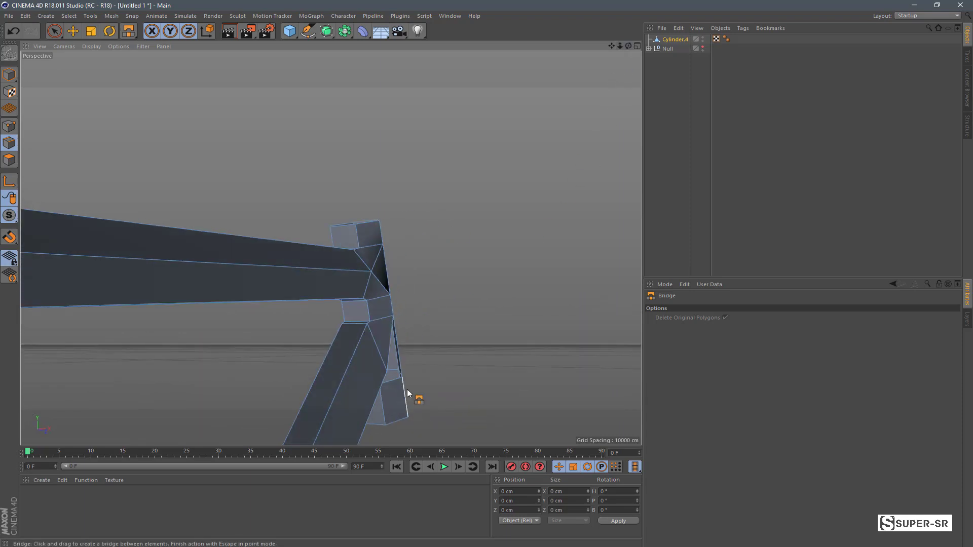
pyautogui.moveTo(628, 46); pyautogui.dragTo(331, 246)
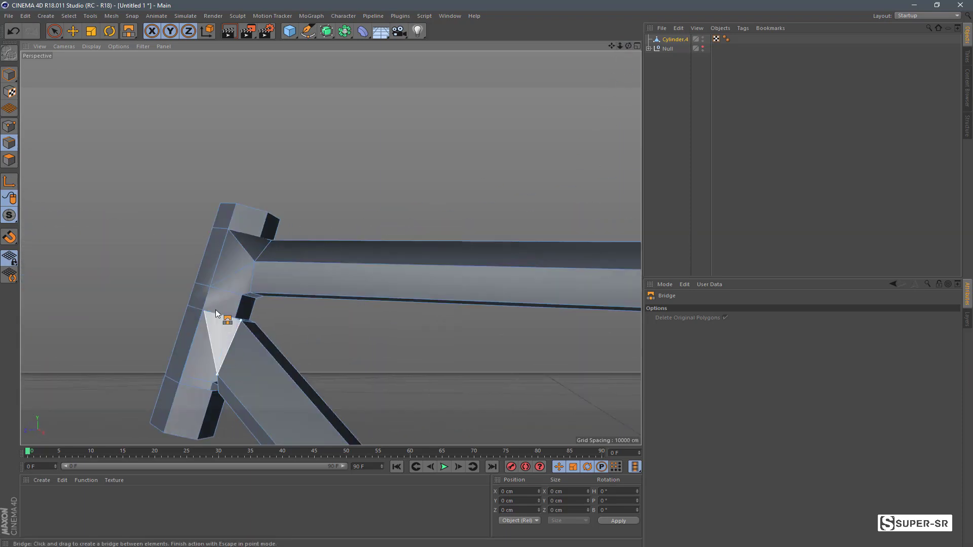
pyautogui.keyDown('alt'); pyautogui.moveTo(199, 382); pyautogui.dragTo(328, 248); pyautogui.keyUp('alt')
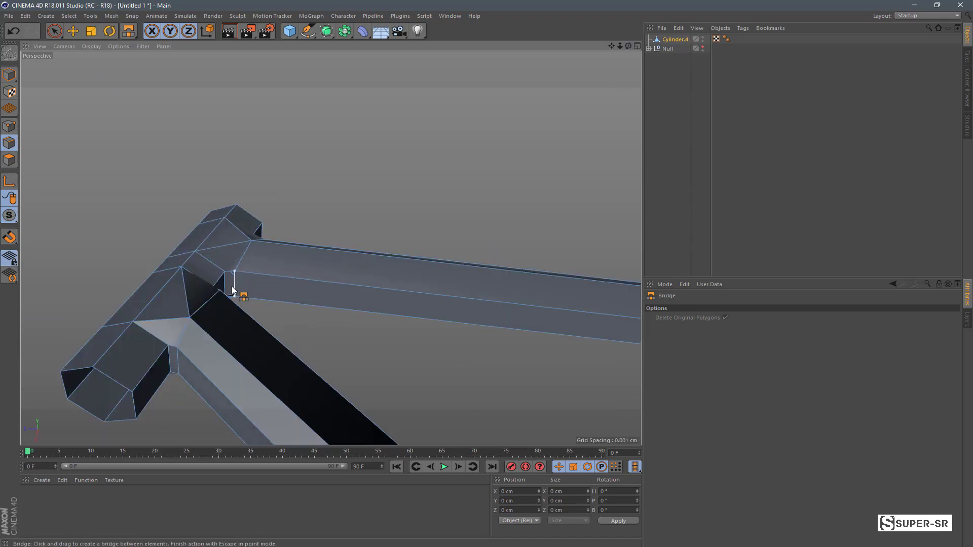
pyautogui.scroll(-2, 235, 284)
pyautogui.moveTo(626, 48)
pyautogui.mouseDown()
pyautogui.moveTo(331, 248)
pyautogui.moveTo(630, 60)
pyautogui.moveTo(575, 196)
pyautogui.moveTo(330, 250)
pyautogui.moveTo(525, 240)
pyautogui.moveTo(482, 317)
pyautogui.moveTo(330, 248)
pyautogui.moveTo(187, 356)
pyautogui.mouseUp()
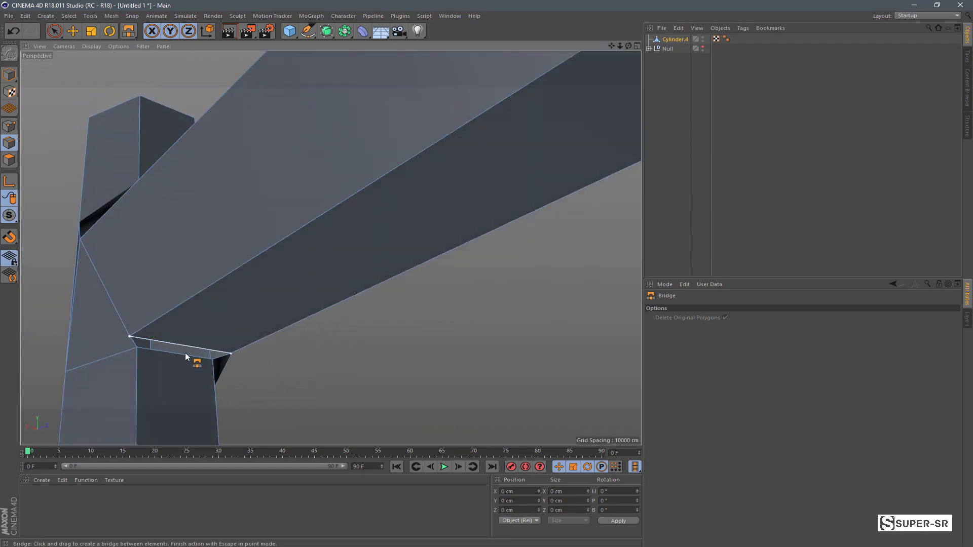
# Bridge the top tube to the seat tube, then return to Model mode and view the whole frame
pyautogui.moveTo(623, 46)
pyautogui.mouseDown()
pyautogui.moveTo(331, 248)
pyautogui.moveTo(626, 49)
pyautogui.mouseUp()
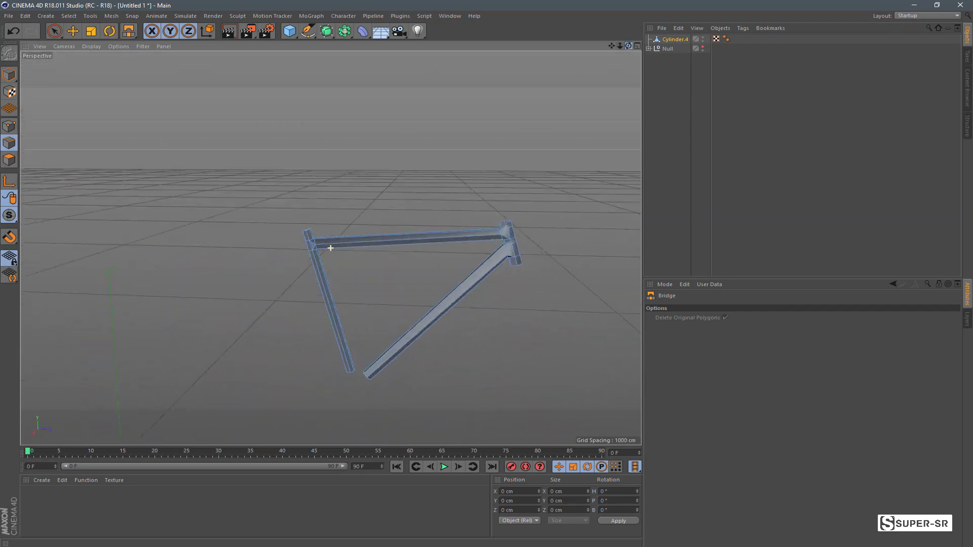
pyautogui.scroll(4, 331, 248)
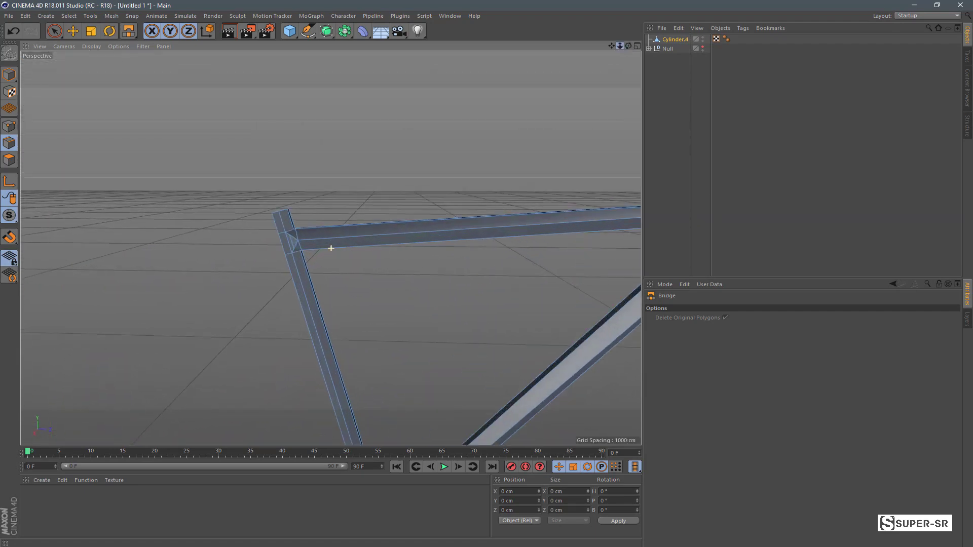
pyautogui.scroll(3, 331, 248)
pyautogui.scroll(3, 330, 248)
pyautogui.scroll(2, 331, 248)
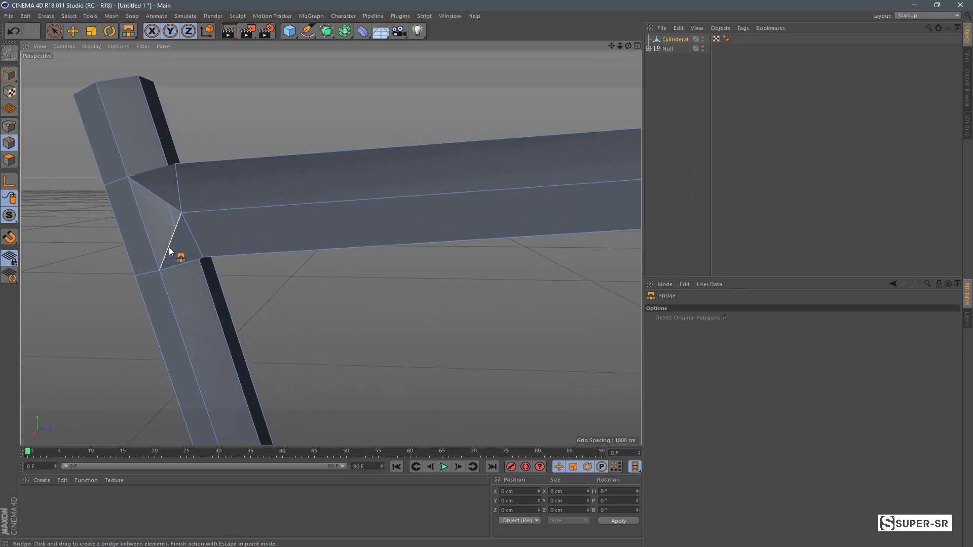
pyautogui.moveTo(169, 249); pyautogui.dragTo(152, 212)
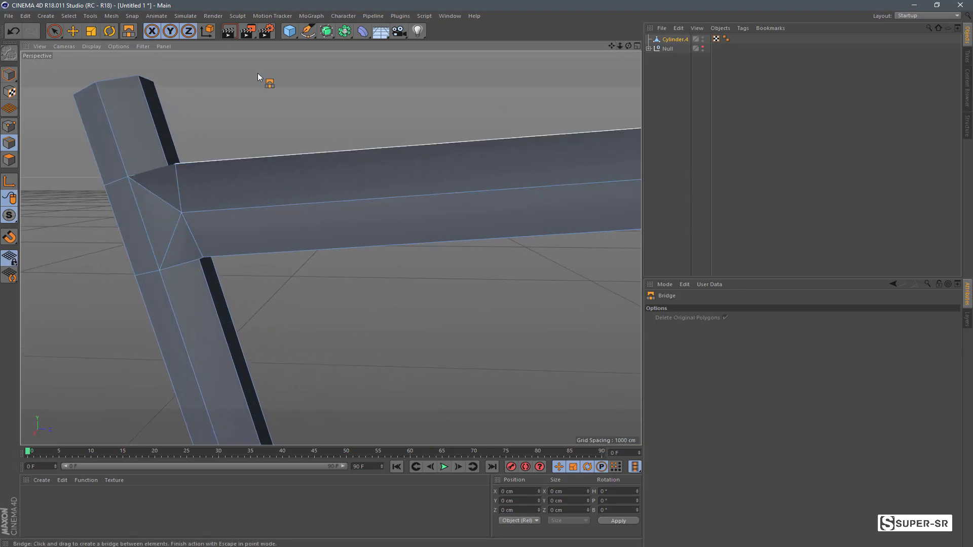
pyautogui.click(9, 74)
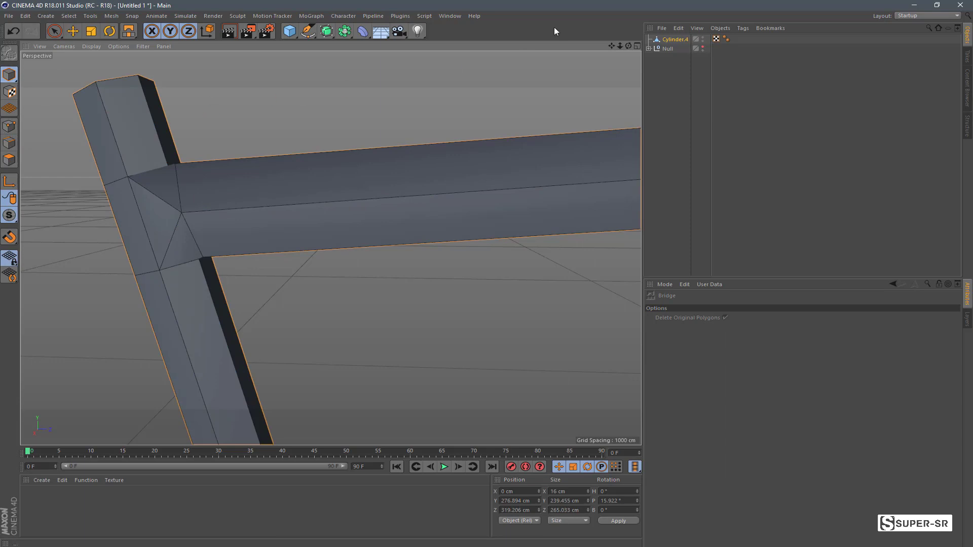
pyautogui.moveTo(618, 48); pyautogui.dragTo(613, 45)
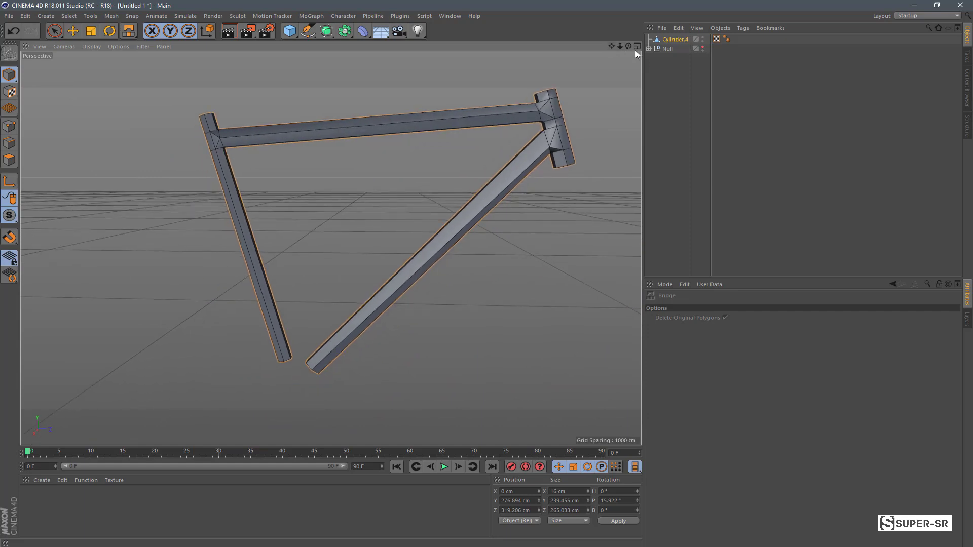
# Show the Null's frame, hide Cylinder.4, and set the viewport to Gouraud Shading
pyautogui.click(702, 47)
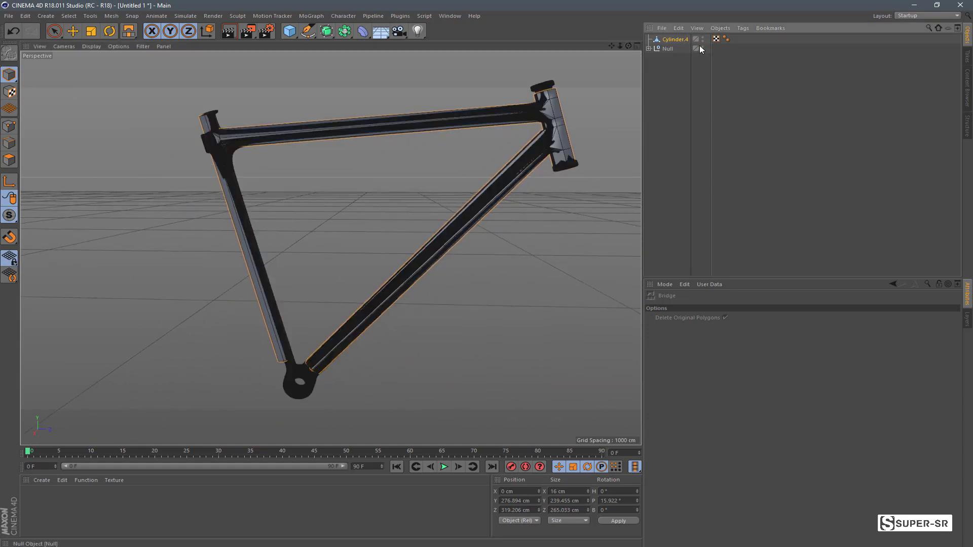
pyautogui.click(702, 39)
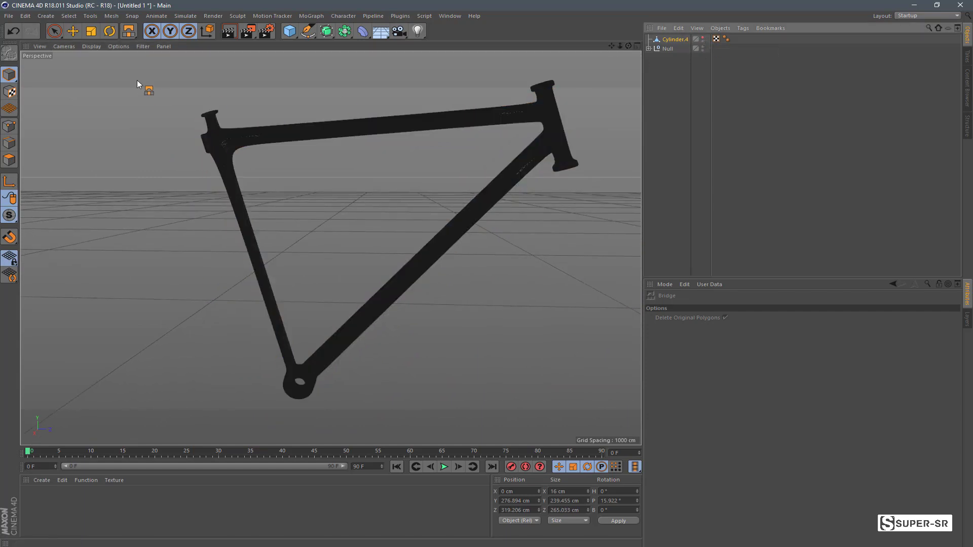
pyautogui.click(84, 48)
pyautogui.click(104, 100)
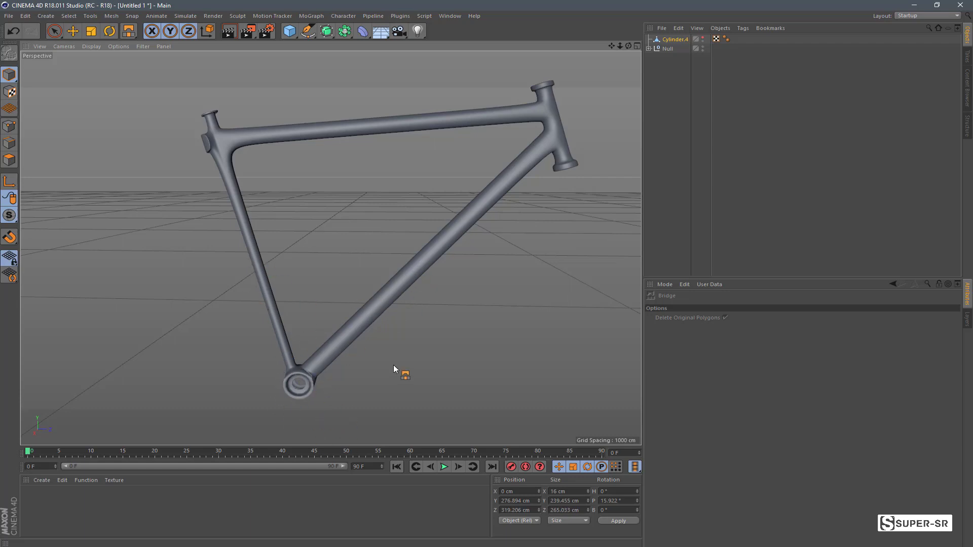
# Hide the smoothed Null frame and show the faceted Cylinder.4 tube mesh instead
pyautogui.doubleClick(702, 46)
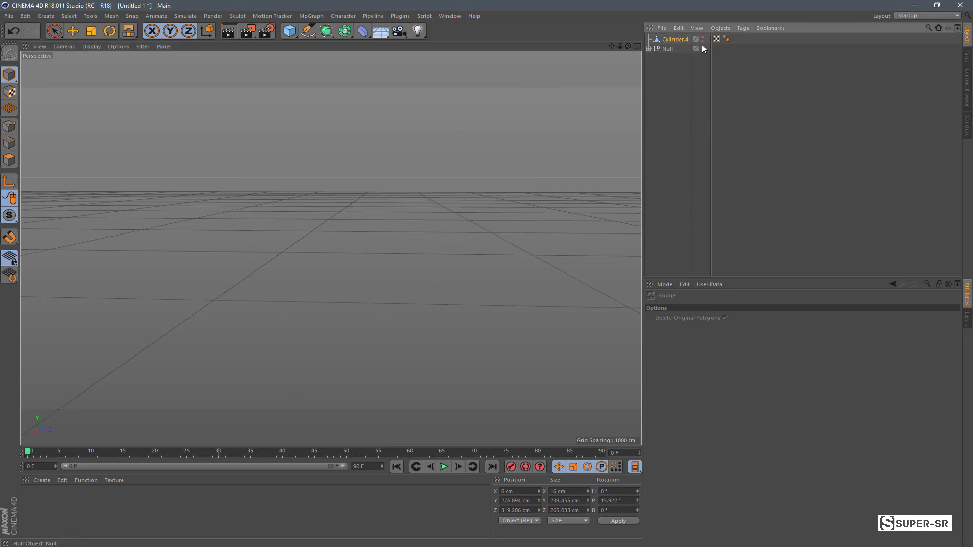
pyautogui.click(702, 38)
pyautogui.moveTo(619, 45); pyautogui.dragTo(608, 47)
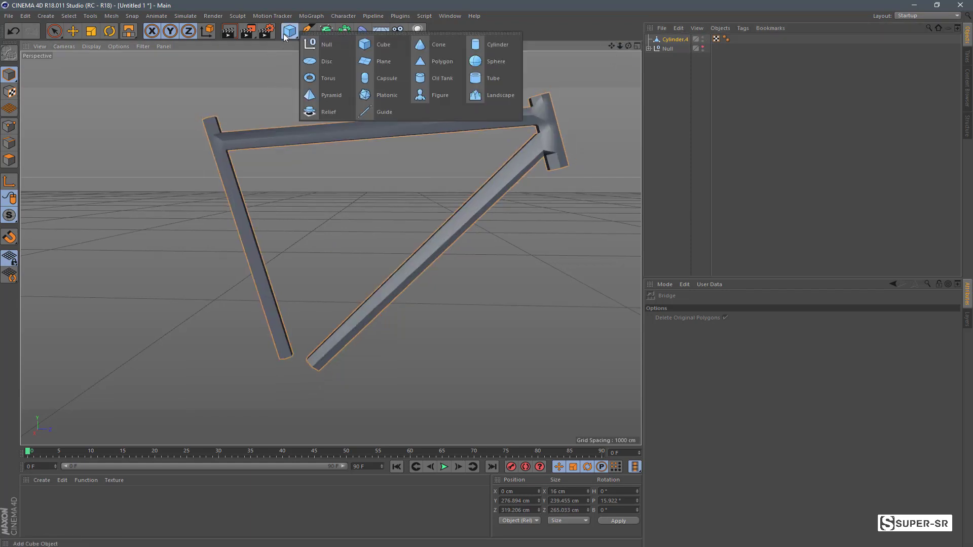
# Create a cylinder, set Rotation B to 90°, and move it along X and Z under the frame
pyautogui.moveTo(284, 33); pyautogui.dragTo(456, 49)
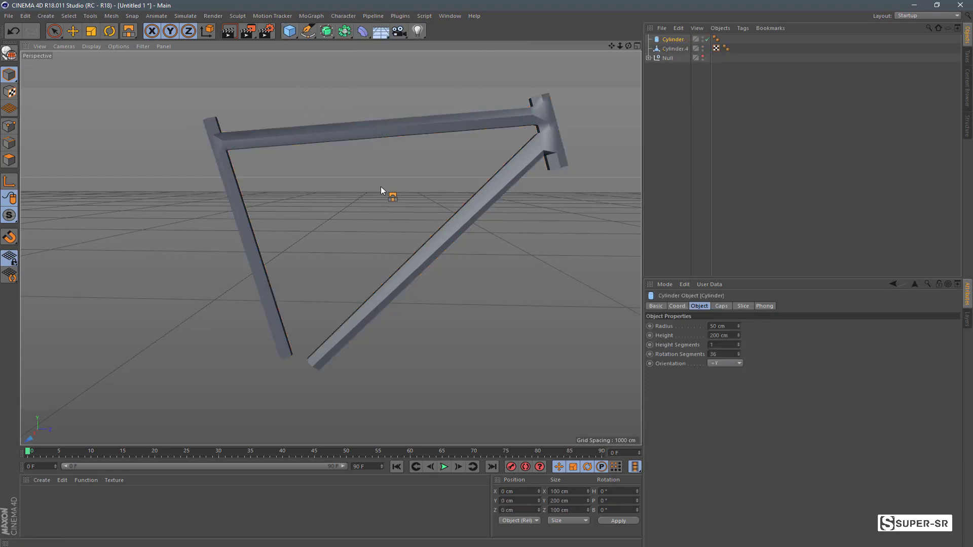
pyautogui.scroll(-3, 381, 187)
pyautogui.scroll(-3, 384, 187)
pyautogui.click(72, 31)
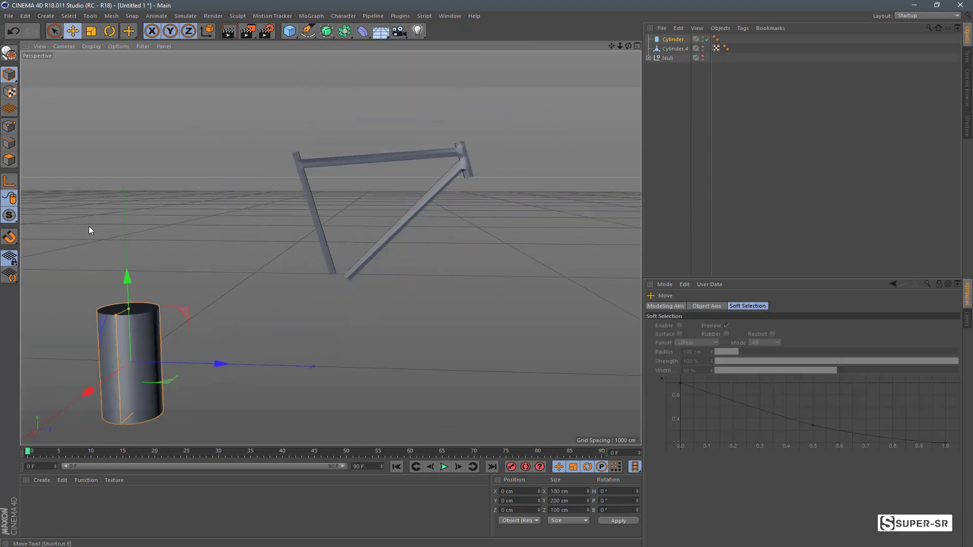
pyautogui.click(602, 510)
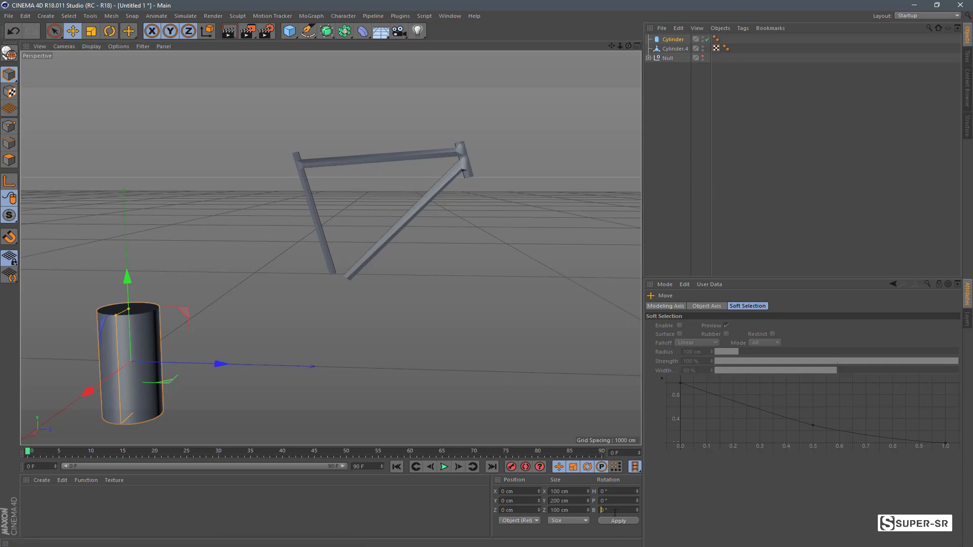
pyautogui.write('90')
pyautogui.press('Return')
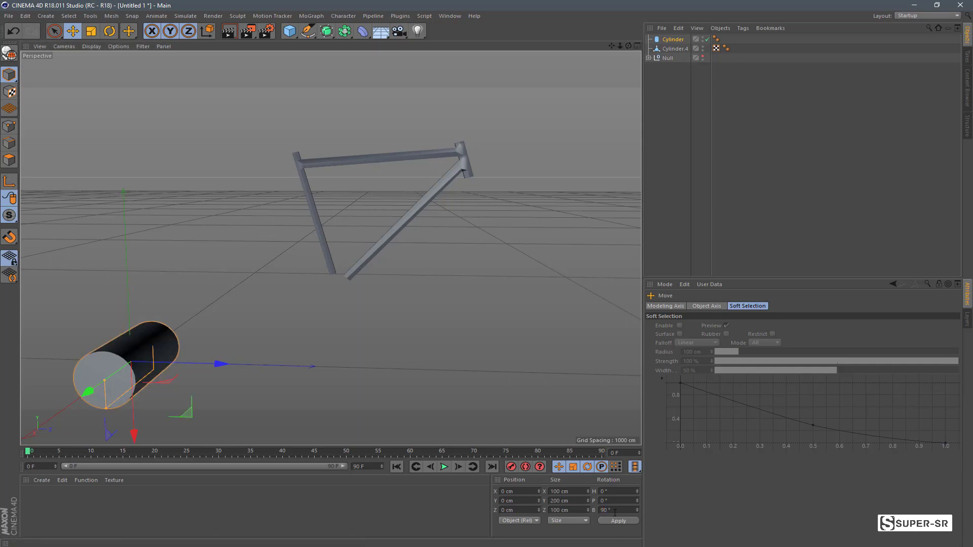
pyautogui.moveTo(82, 393); pyautogui.dragTo(255, 317)
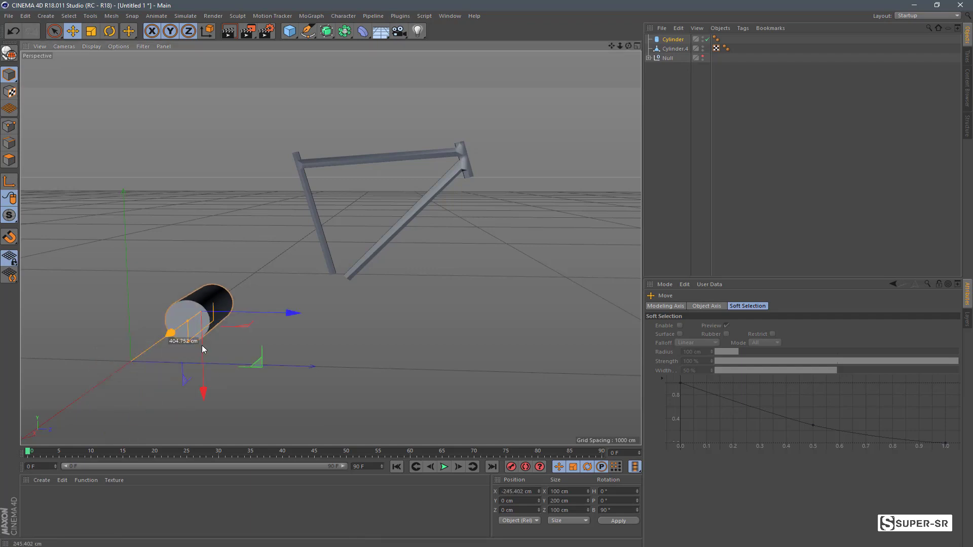
pyautogui.moveTo(342, 273); pyautogui.dragTo(431, 285)
# In the four-view layout, slide the cylinder along X and depth in the Top view
pyautogui.click(638, 45)
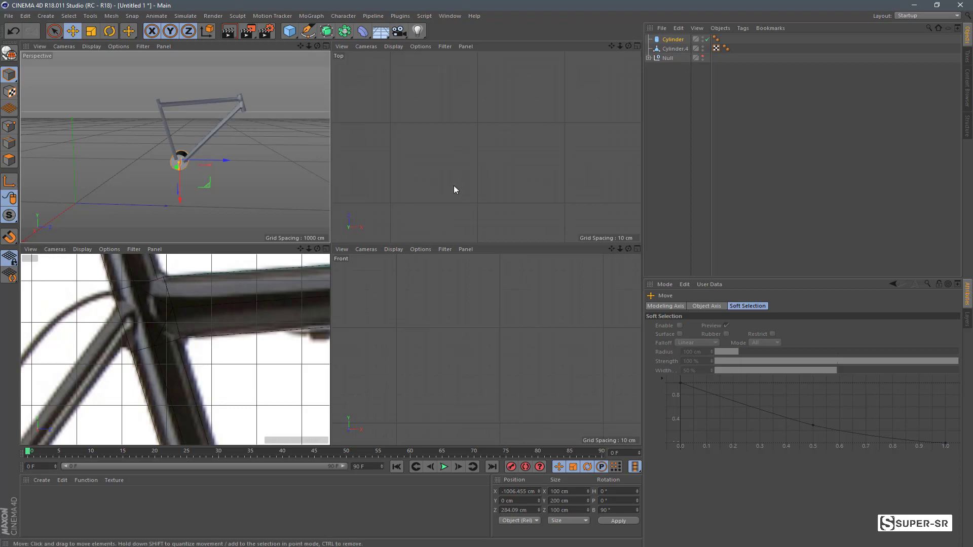
pyautogui.press('o')
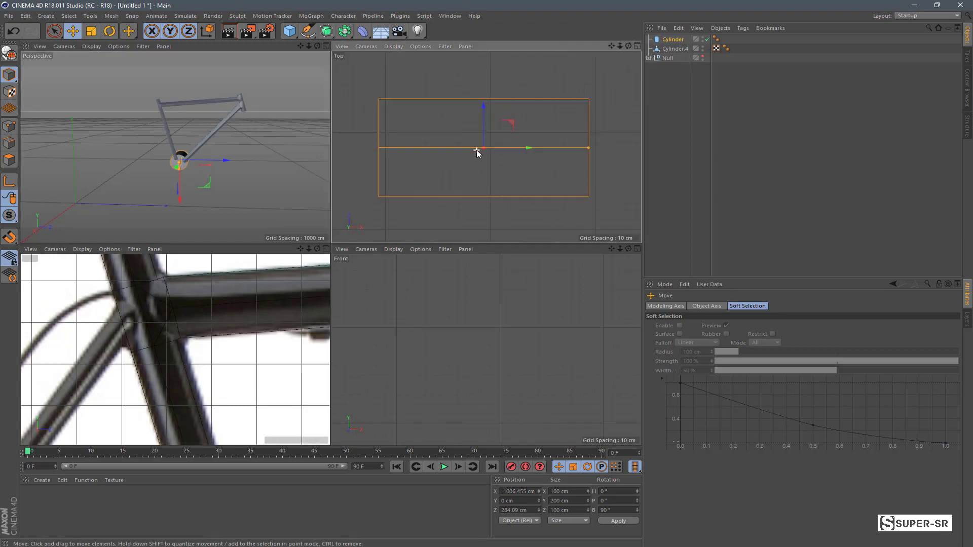
pyautogui.scroll(-1, 475, 150)
pyautogui.scroll(-2, 481, 162)
pyautogui.scroll(-2, 486, 171)
pyautogui.scroll(-1, 485, 172)
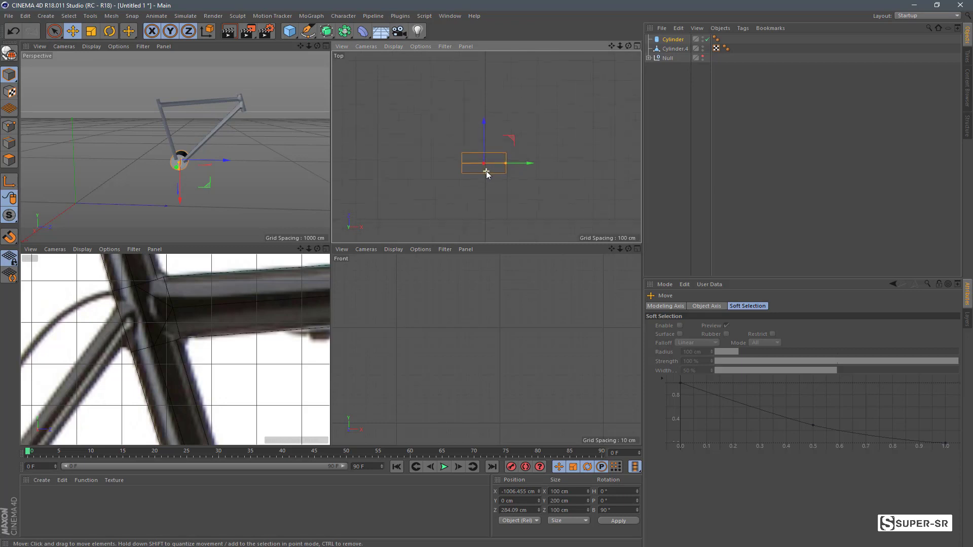
pyautogui.scroll(-1, 485, 171)
pyautogui.moveTo(529, 168); pyautogui.dragTo(632, 171)
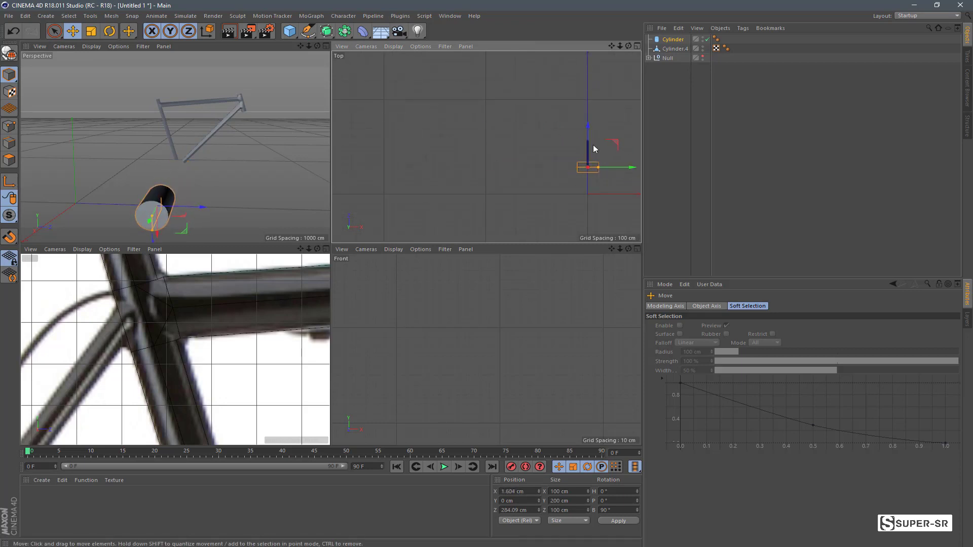
pyautogui.moveTo(587, 130); pyautogui.dragTo(587, 140)
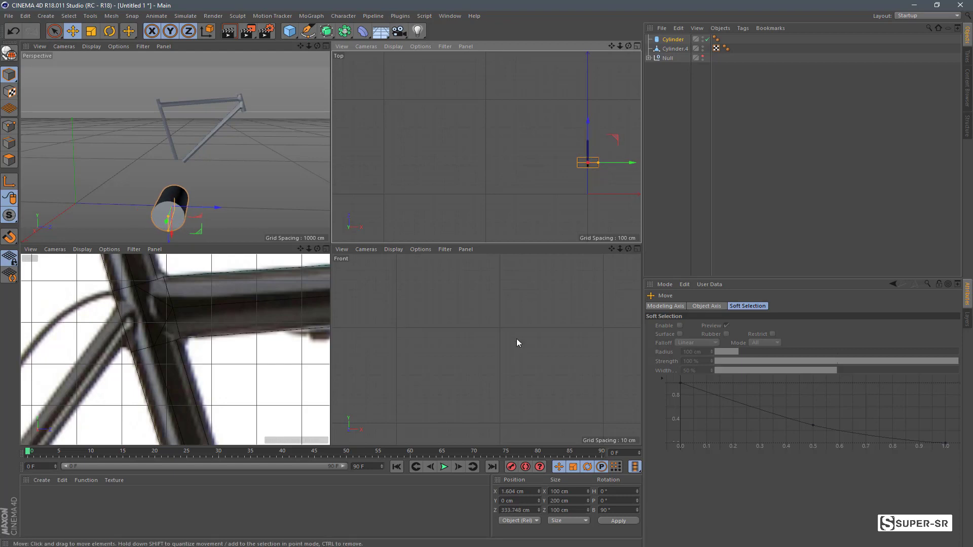
# Raise and shift the cylinder onto the chainring hub, at Y 146.153 cm and Z 356.312 cm
pyautogui.scroll(-2, 508, 346)
pyautogui.scroll(-3, 508, 345)
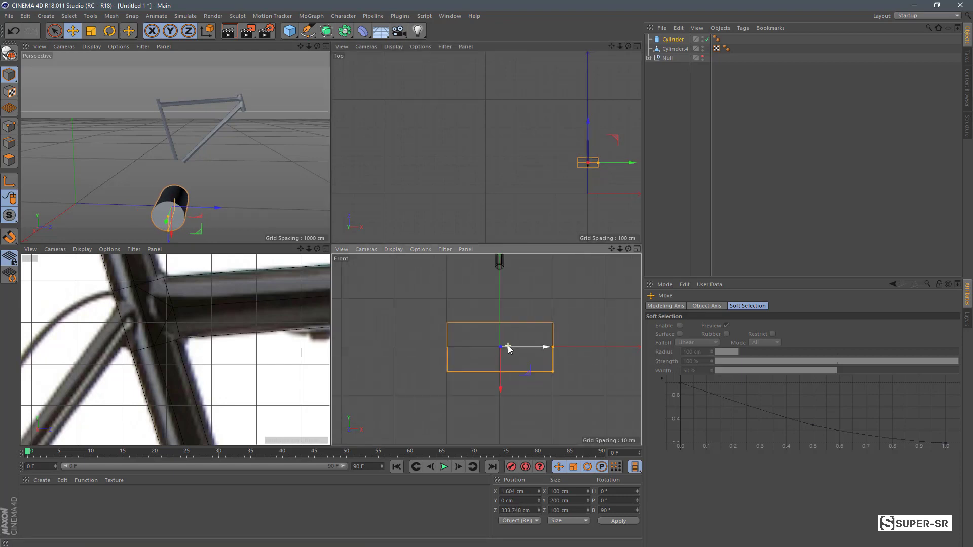
pyautogui.scroll(-3, 508, 345)
pyautogui.moveTo(505, 374); pyautogui.dragTo(505, 326)
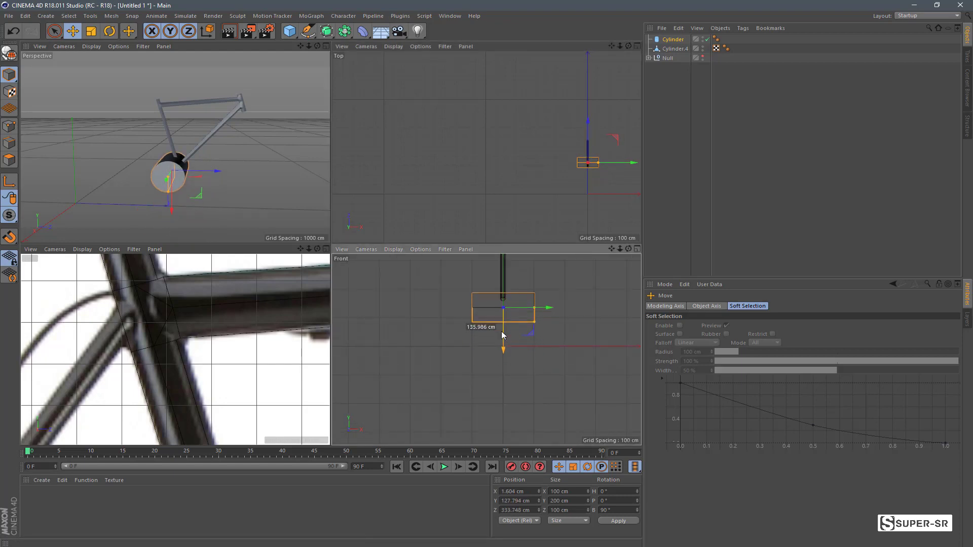
pyautogui.scroll(-3, 269, 381)
pyautogui.scroll(-2, 269, 382)
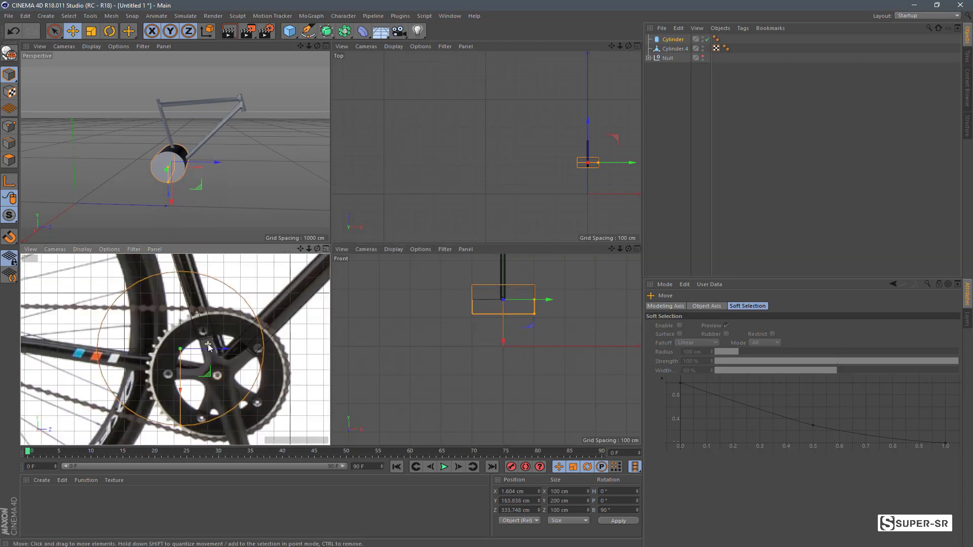
pyautogui.moveTo(228, 360); pyautogui.dragTo(256, 361)
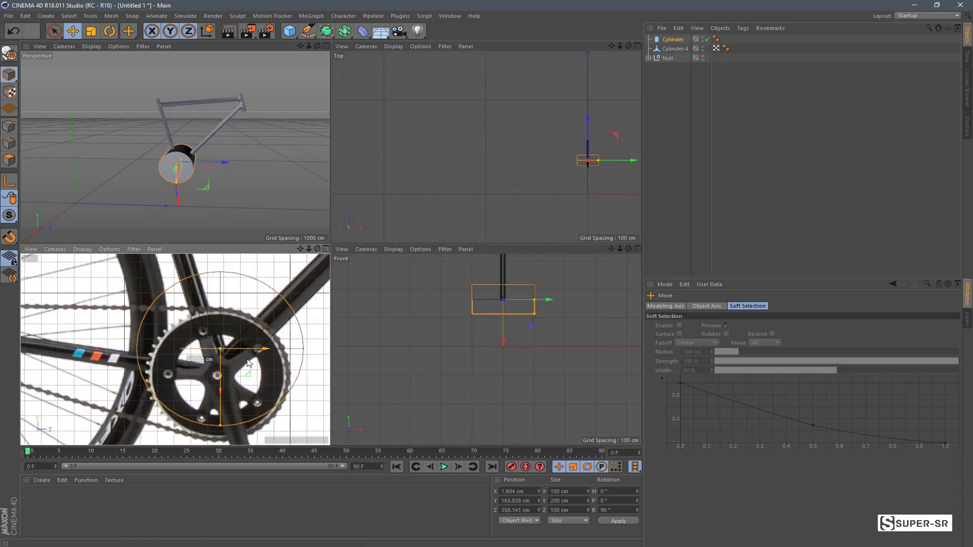
pyautogui.moveTo(221, 397); pyautogui.dragTo(221, 424)
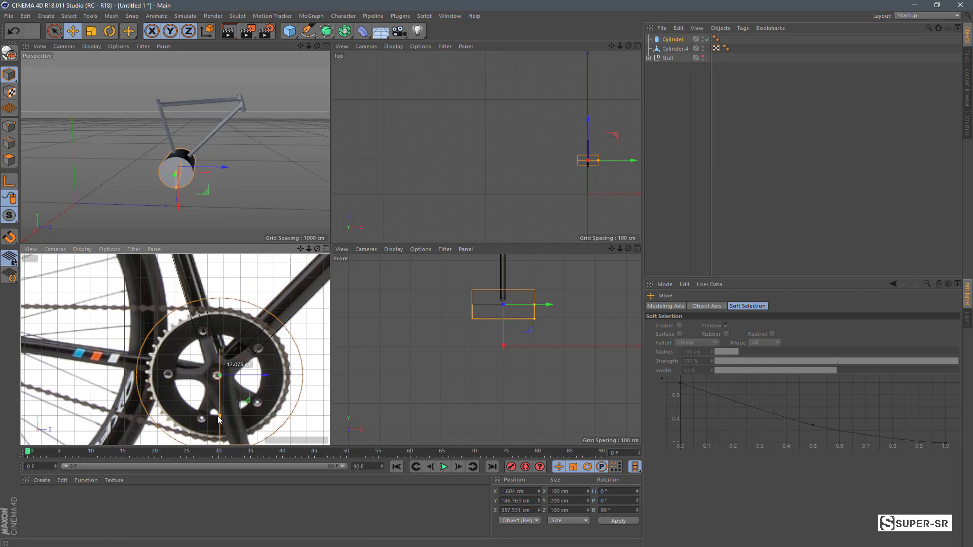
pyautogui.moveTo(261, 379); pyautogui.dragTo(259, 380)
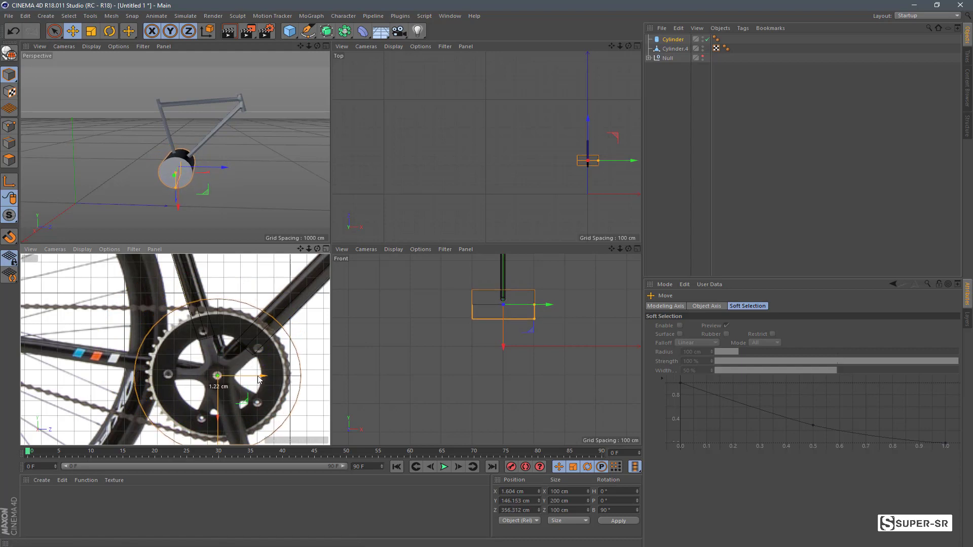
pyautogui.press('o')
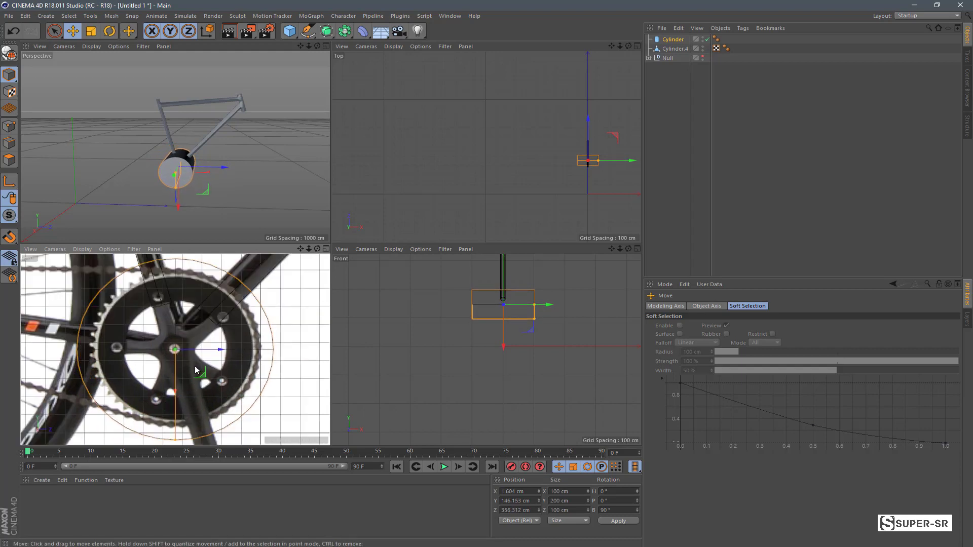
# Shrink the cylinder to a 13 cm radius and recentre it in the Front view
pyautogui.click(673, 39)
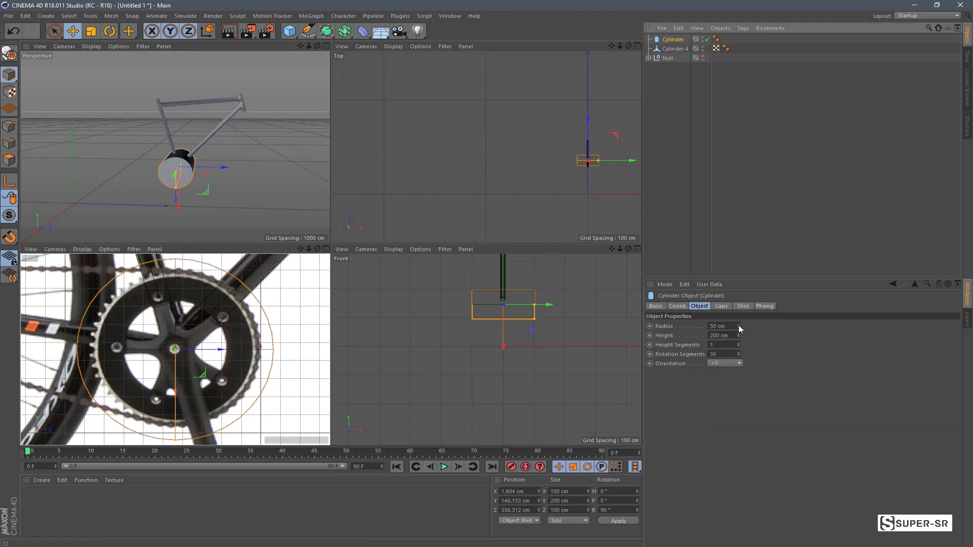
pyautogui.moveTo(739, 325)
pyautogui.mouseDown()
pyautogui.moveTo(710, 326)
pyautogui.moveTo(729, 326)
pyautogui.mouseUp()
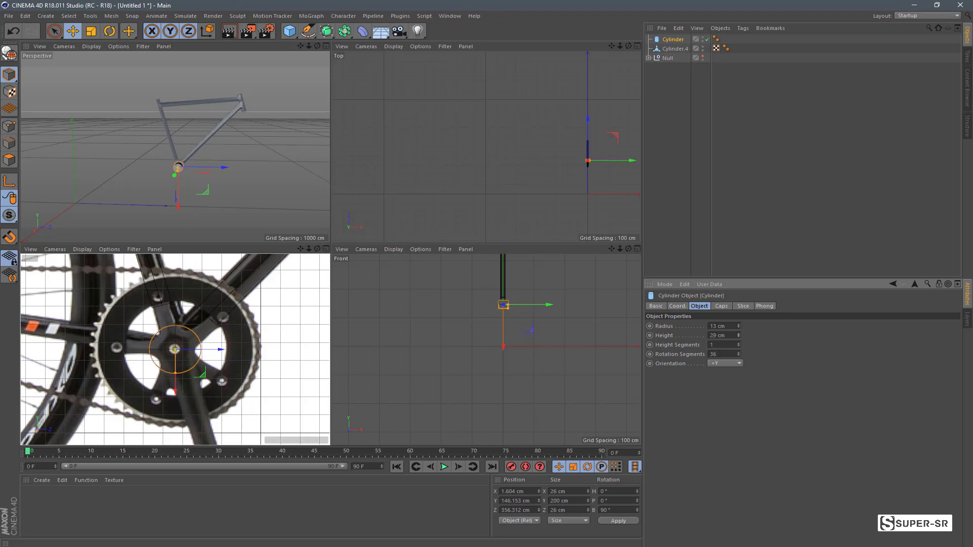
pyautogui.press('o')
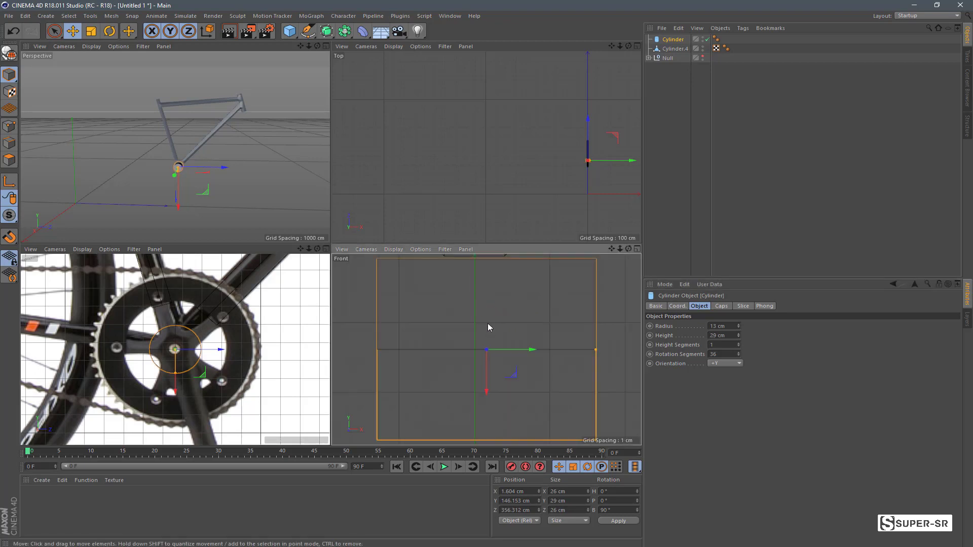
pyautogui.scroll(-2, 487, 323)
pyautogui.moveTo(526, 339); pyautogui.dragTo(519, 314)
pyautogui.scroll(3, 494, 357)
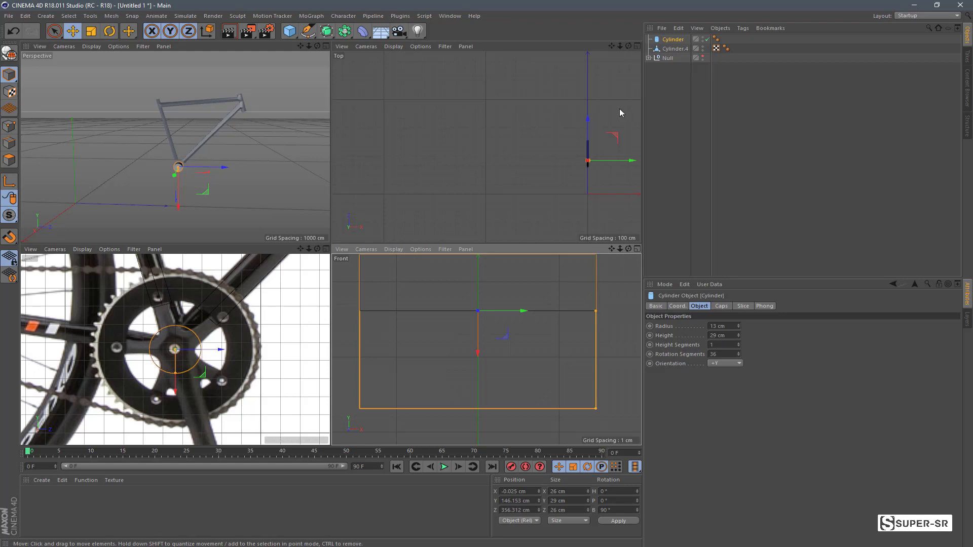
# Nudge the bracket cylinder along X to 0.058 cm in the Top view
pyautogui.press('o')
pyautogui.scroll(-3, 486, 168)
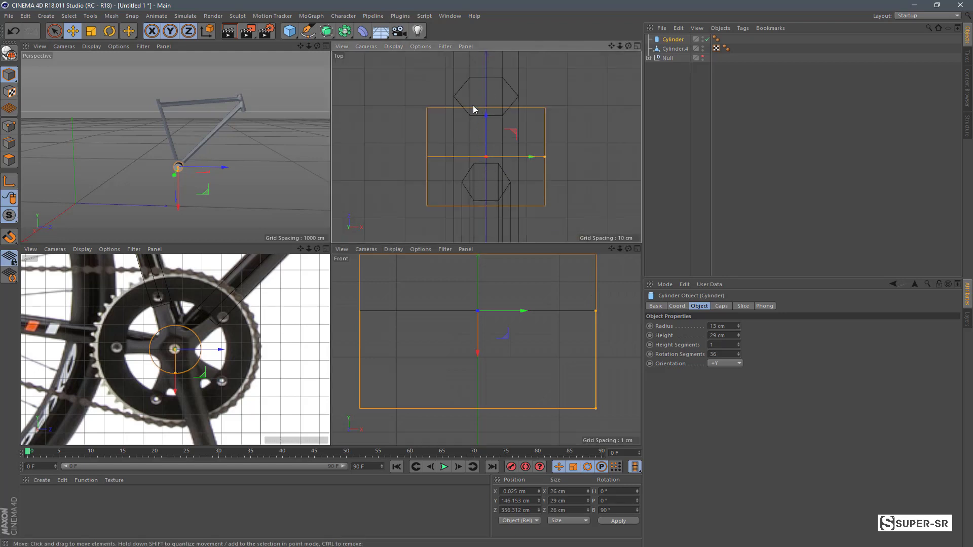
pyautogui.scroll(2, 494, 322)
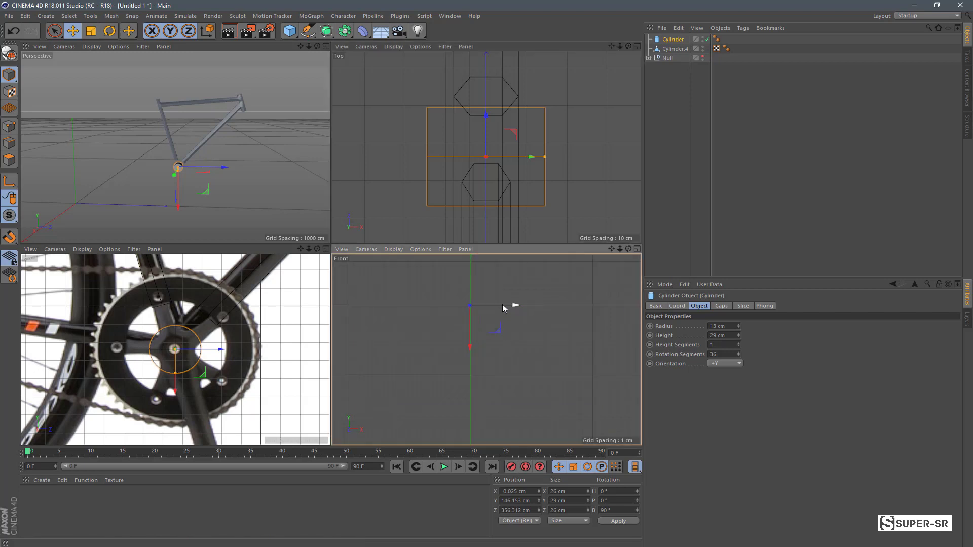
pyautogui.moveTo(503, 307); pyautogui.dragTo(505, 307)
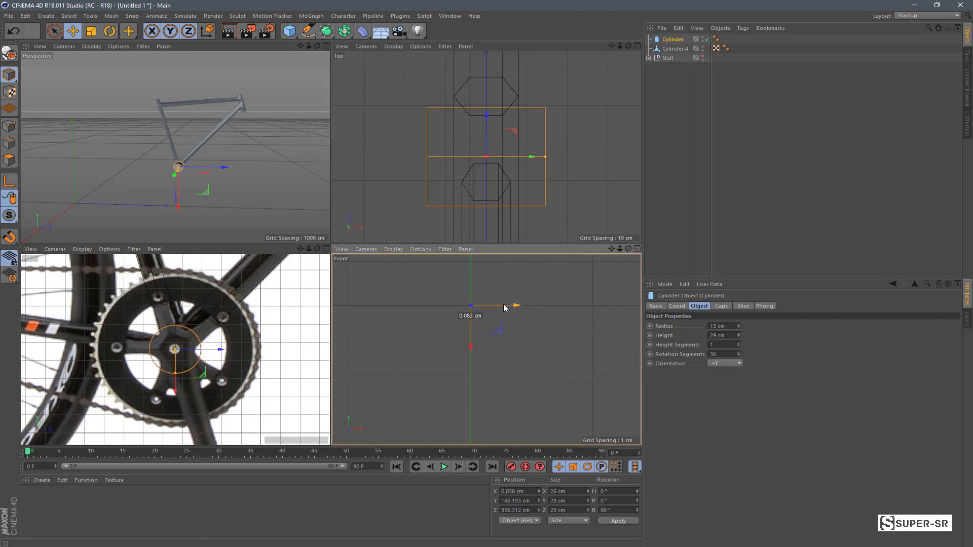
pyautogui.click(326, 46)
# Reduce the bracket cylinder's Rotation Segments from 36 to 9
pyautogui.press('o')
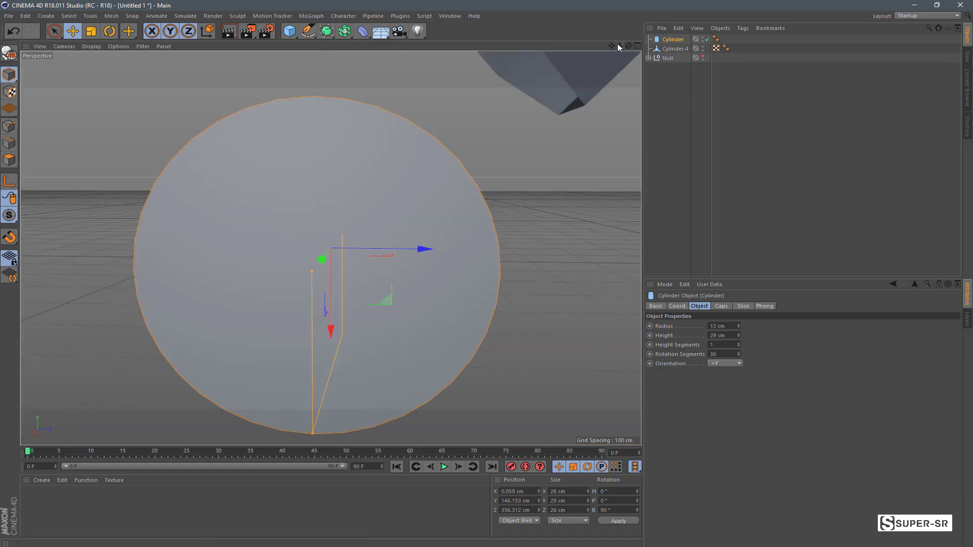
pyautogui.moveTo(619, 45)
pyautogui.mouseDown()
pyautogui.moveTo(598, 61)
pyautogui.moveTo(608, 56)
pyautogui.mouseUp()
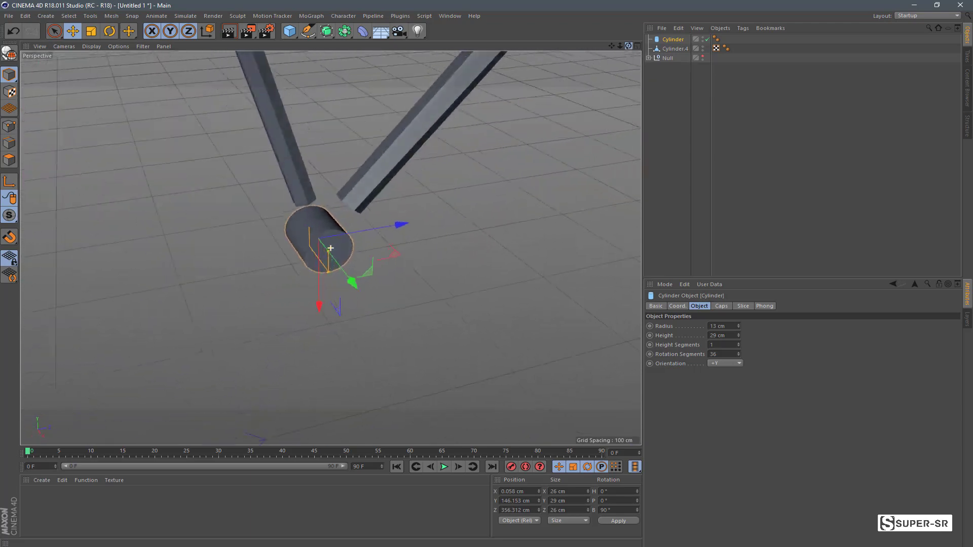
pyautogui.moveTo(628, 46); pyautogui.dragTo(415, 252)
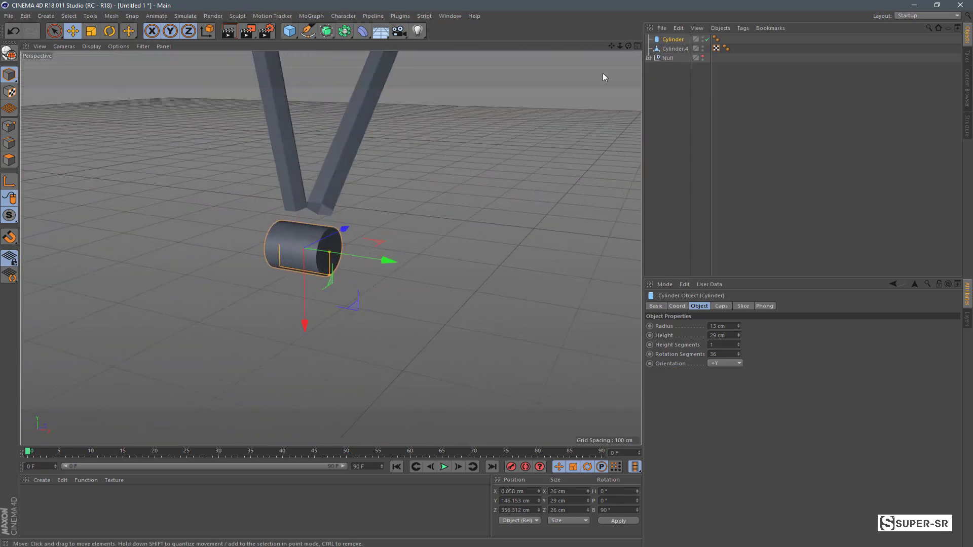
pyautogui.moveTo(628, 46); pyautogui.dragTo(706, 213)
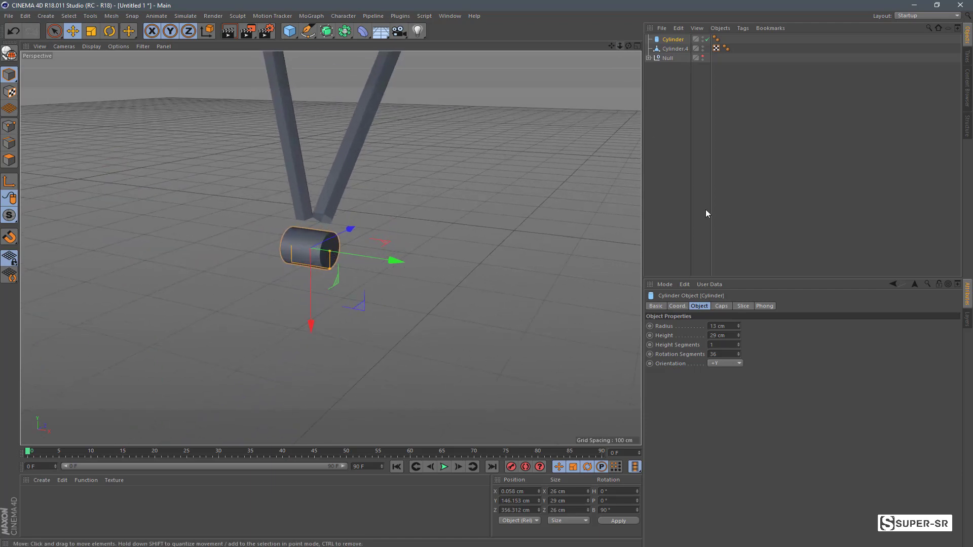
pyautogui.moveTo(738, 355); pyautogui.dragTo(729, 354)
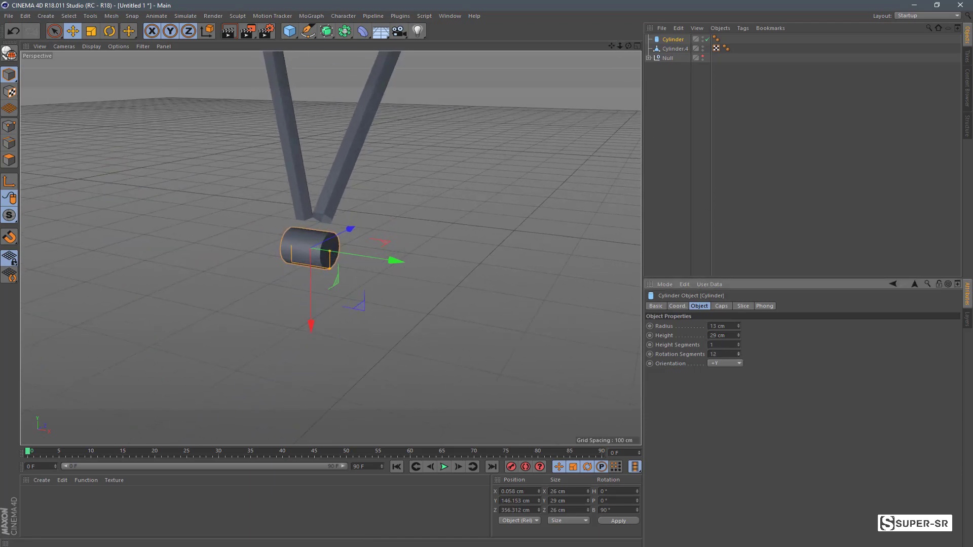
pyautogui.moveTo(738, 354); pyautogui.dragTo(740, 354)
pyautogui.write('9')
pyautogui.press('Return')
# Convert the bracket cylinder into an editable polygon object with C
pyautogui.moveTo(620, 45); pyautogui.dragTo(643, 51)
pyautogui.keyDown('alt'); pyautogui.moveTo(330, 248); pyautogui.dragTo(543, 165); pyautogui.keyUp('alt')
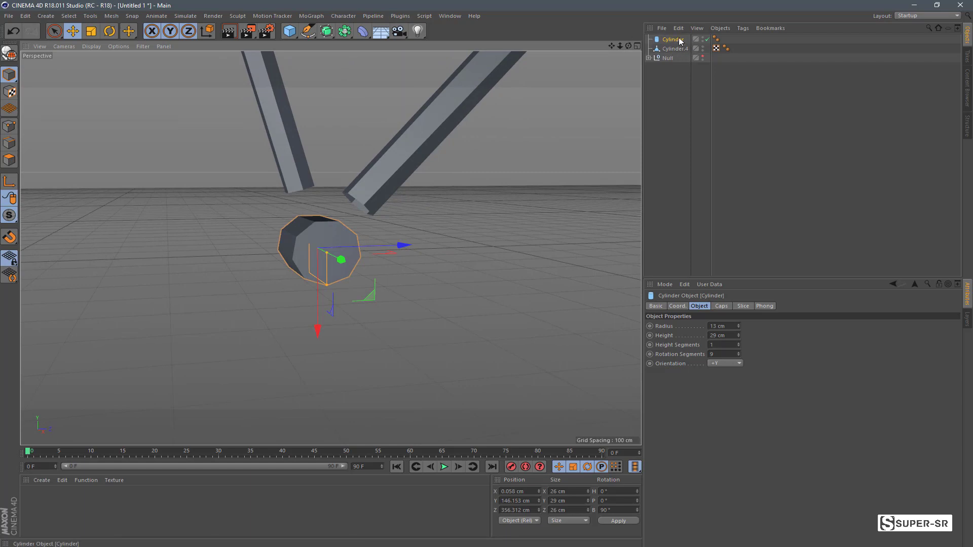
pyautogui.press('c')
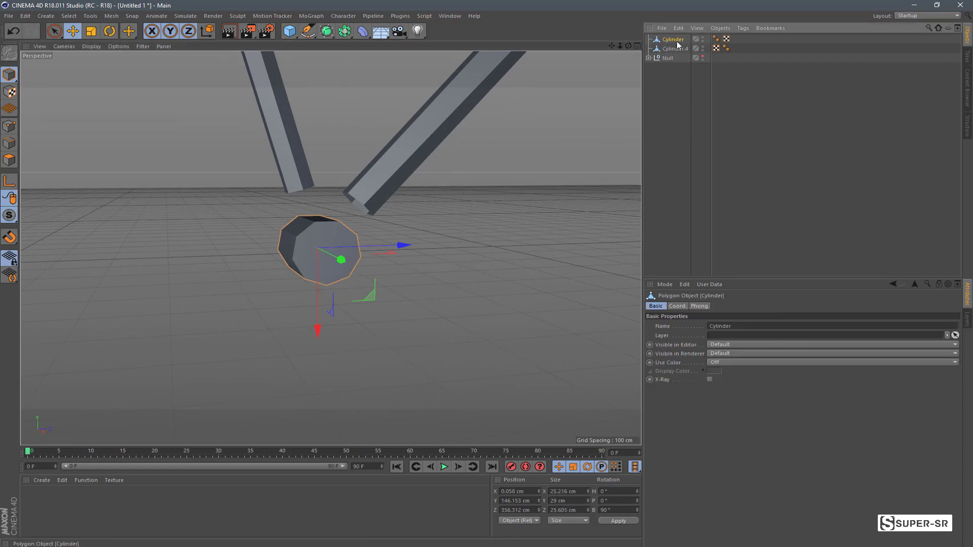
# Merge the bracket and Cylinder.4 via Connect Objects + Delete into Cylinder.1
pyautogui.keyDown('ctrl'); pyautogui.click(674, 48); pyautogui.keyUp('ctrl')
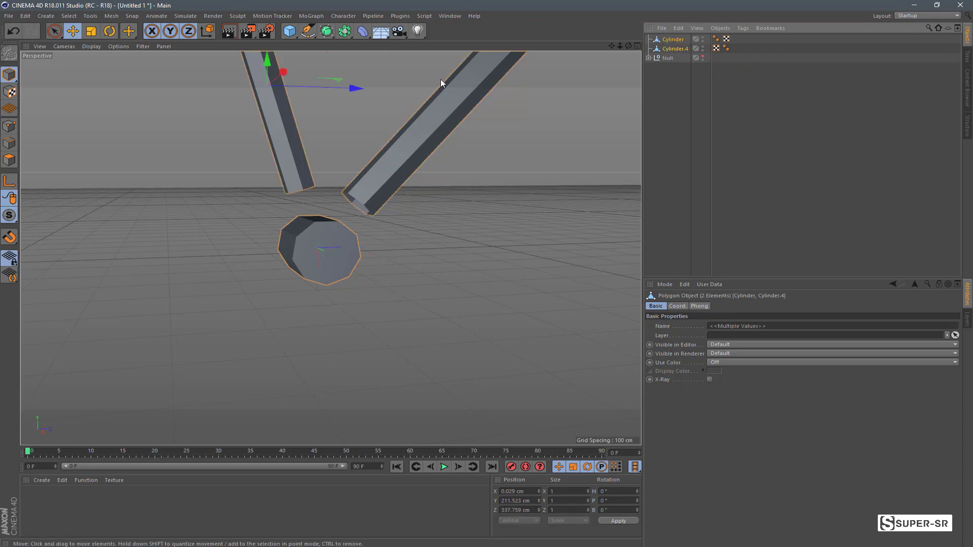
pyautogui.rightClick(675, 43)
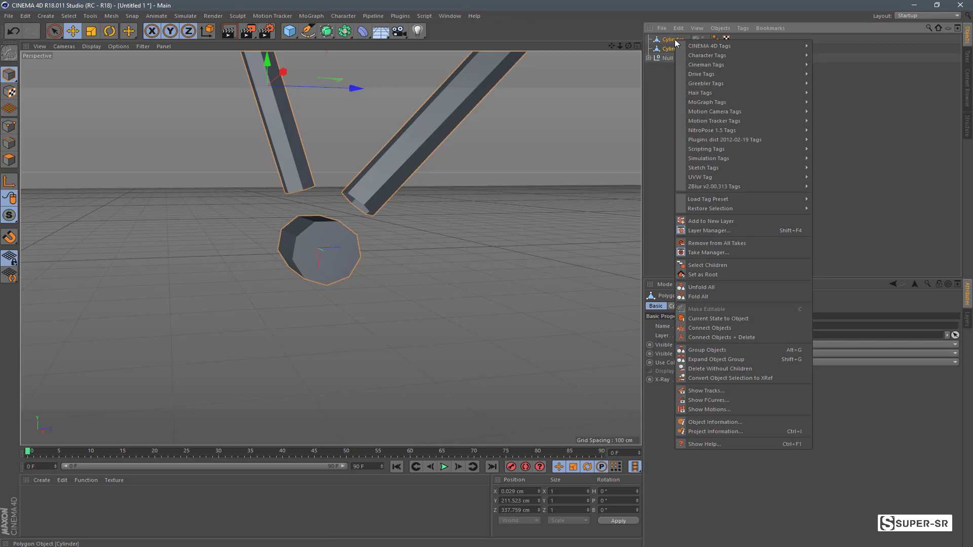
pyautogui.click(699, 339)
pyautogui.moveTo(629, 46); pyautogui.dragTo(630, 47)
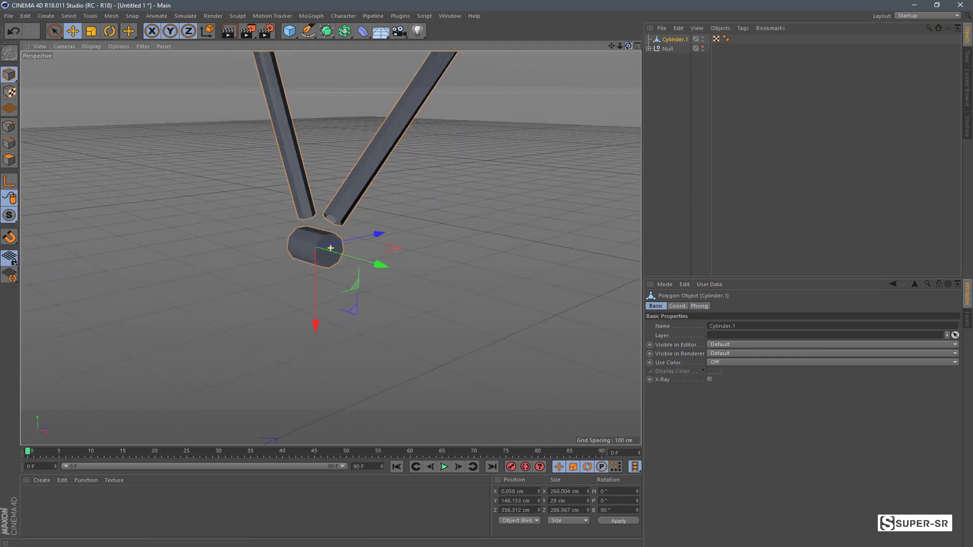
pyautogui.click(637, 46)
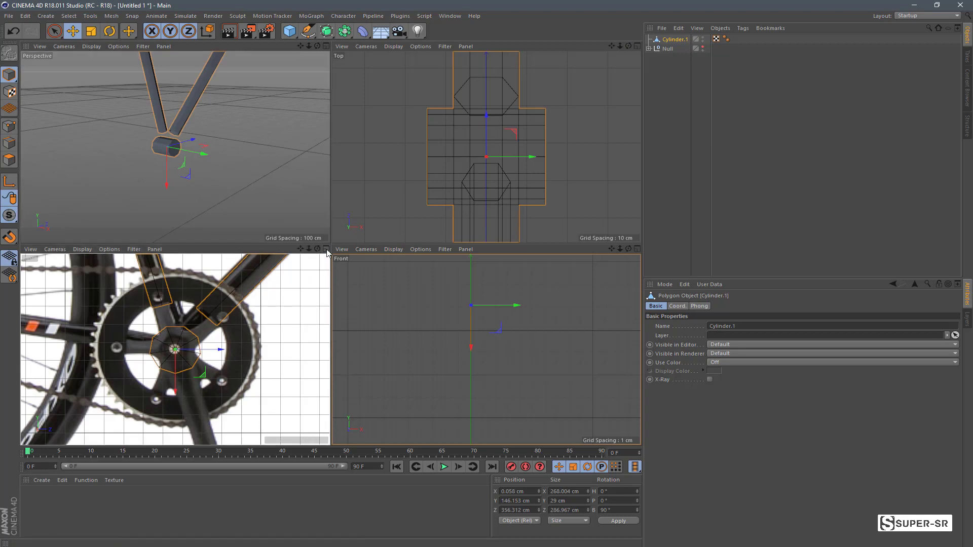
# In Points mode with Rectangle Selection, pull the up-right tube's inner end point onto the bracket rim
pyautogui.click(326, 249)
pyautogui.click(14, 131)
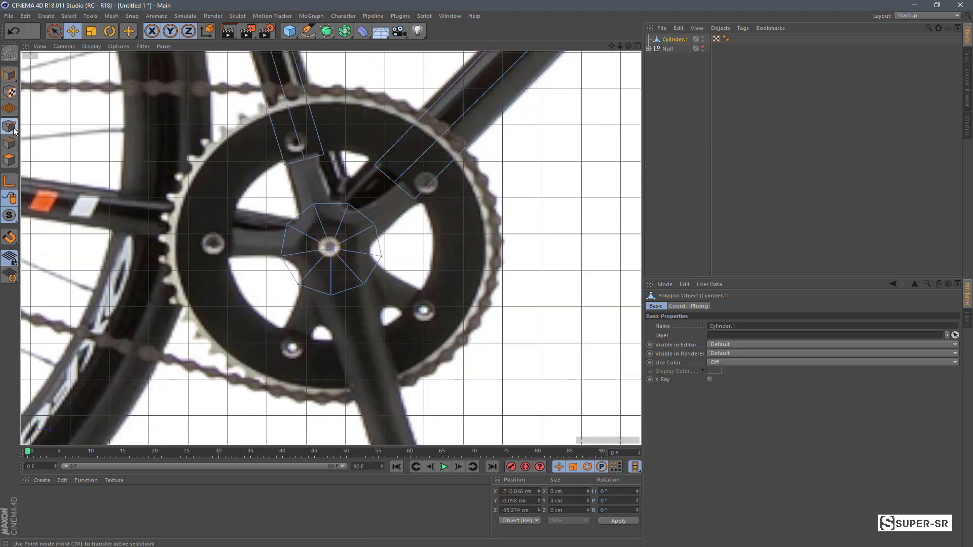
pyautogui.click(56, 32)
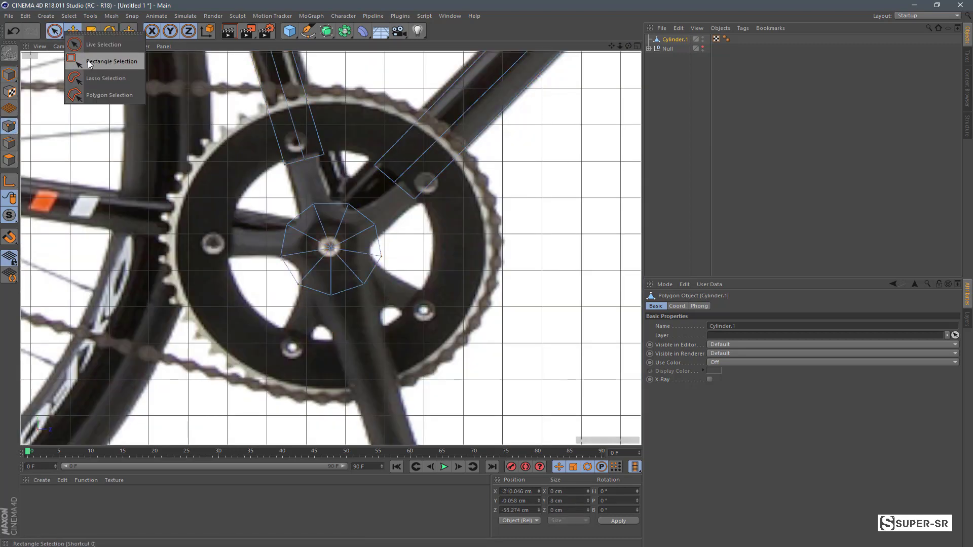
pyautogui.click(87, 60)
pyautogui.scroll(2, 379, 191)
pyautogui.scroll(1, 379, 189)
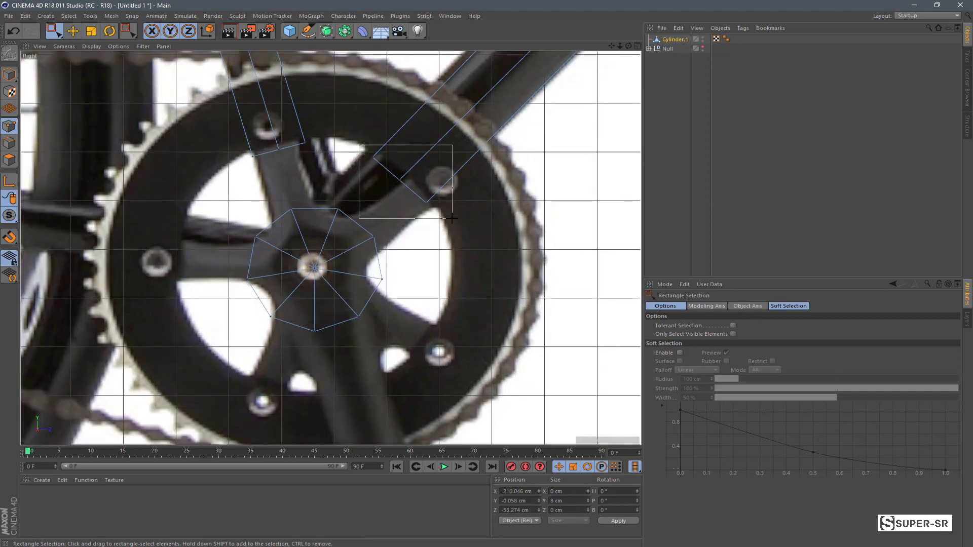
pyautogui.moveTo(388, 167); pyautogui.dragTo(413, 193)
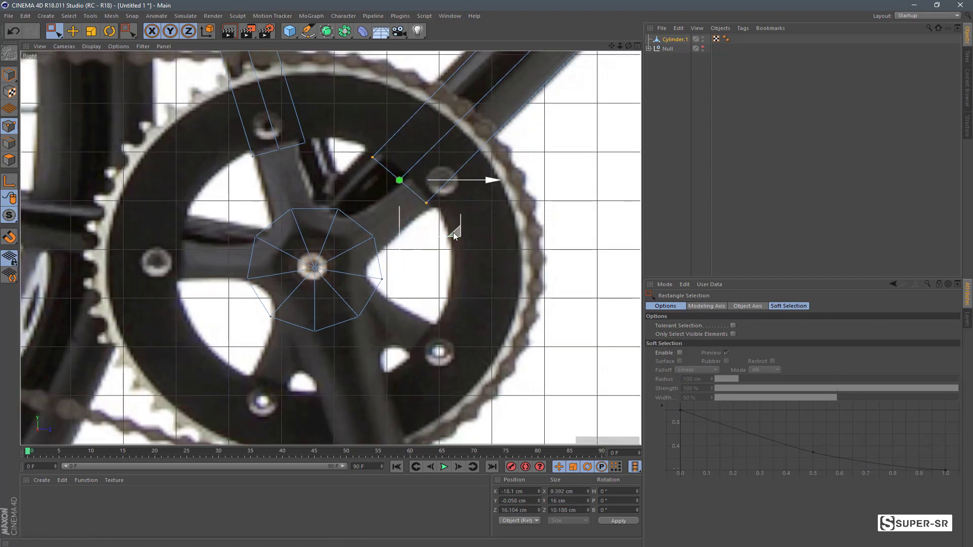
pyautogui.moveTo(453, 232); pyautogui.dragTo(419, 273)
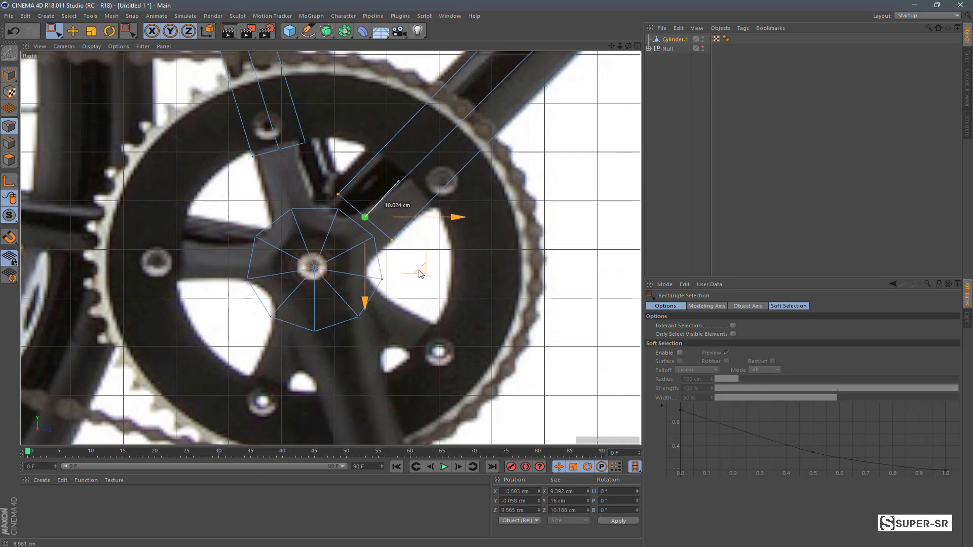
# Move the upper-left tube's end point and the up-right tube's end points onto the bracket edge
pyautogui.moveTo(323, 129); pyautogui.dragTo(217, 189)
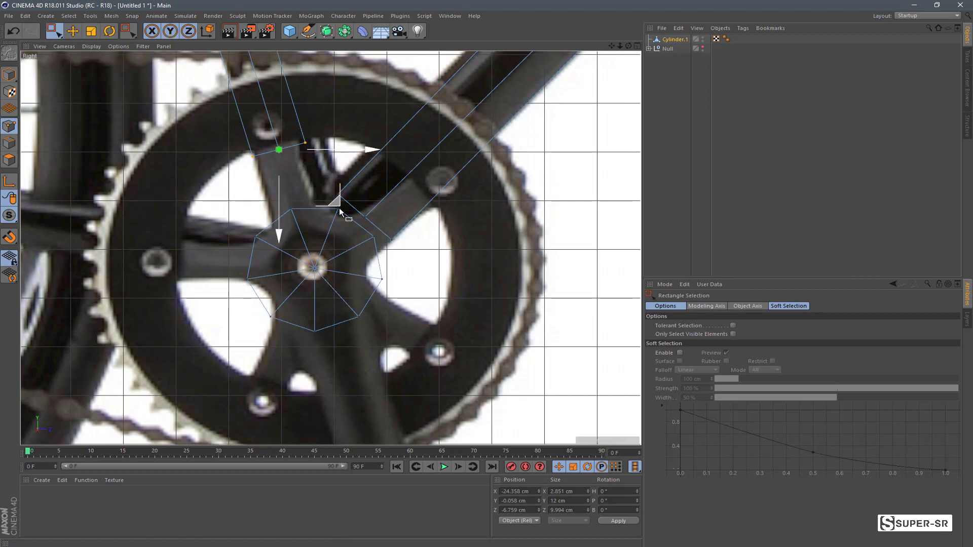
pyautogui.moveTo(339, 208)
pyautogui.mouseDown()
pyautogui.moveTo(353, 256)
pyautogui.moveTo(348, 248)
pyautogui.mouseUp()
pyautogui.moveTo(335, 176)
pyautogui.mouseDown()
pyautogui.moveTo(363, 216)
pyautogui.moveTo(378, 200)
pyautogui.moveTo(401, 243)
pyautogui.mouseUp()
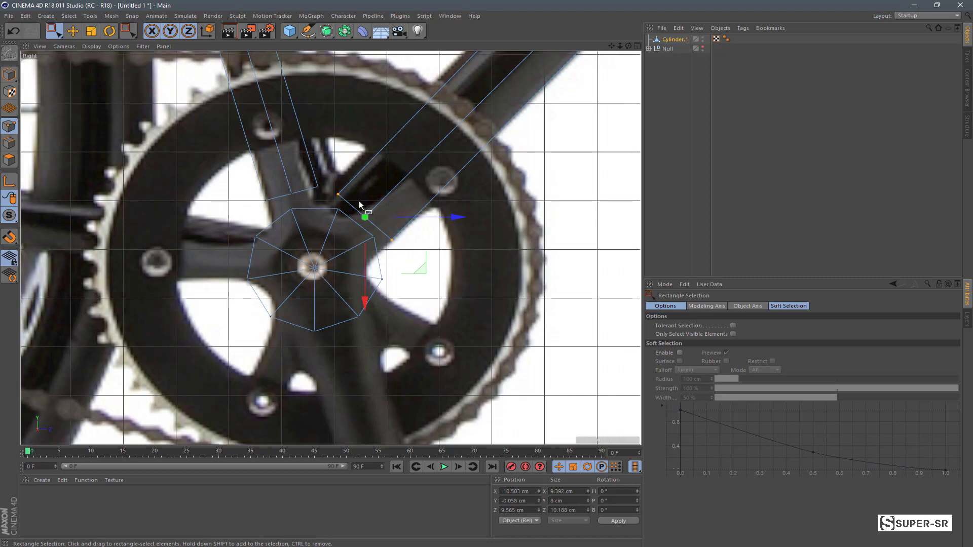
pyautogui.moveTo(358, 202); pyautogui.dragTo(382, 231)
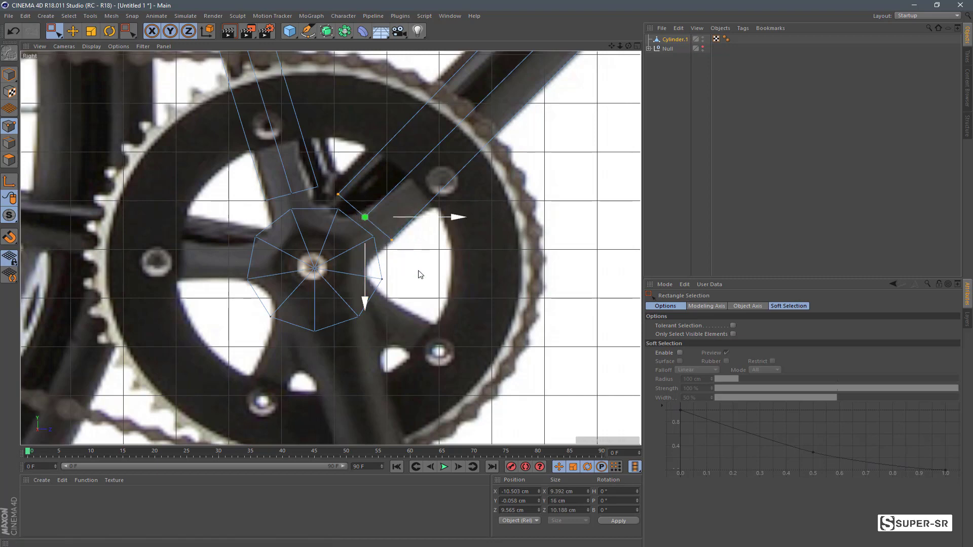
pyautogui.moveTo(418, 271); pyautogui.dragTo(430, 264)
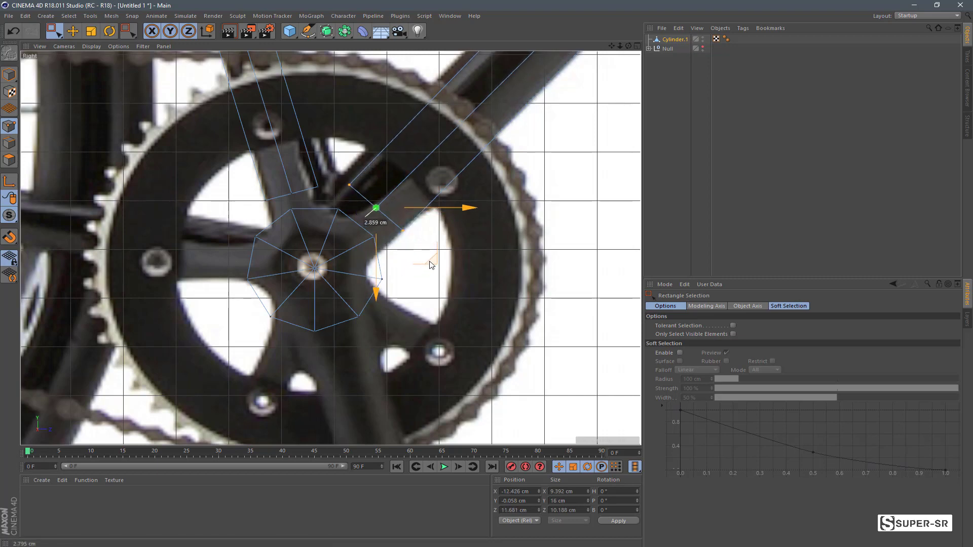
pyautogui.moveTo(429, 264); pyautogui.dragTo(424, 263)
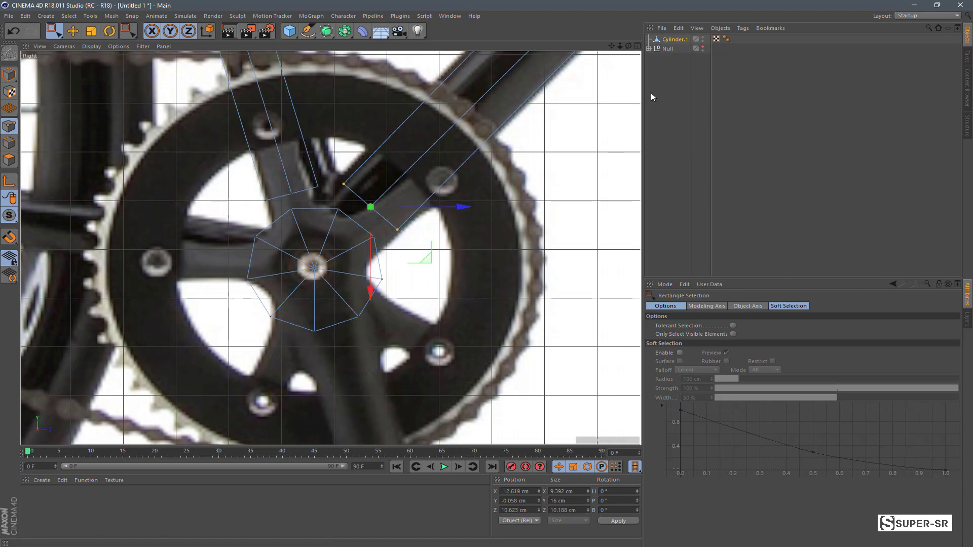
pyautogui.press('F1')
# With Live Selection, start selecting the bracket cylinder's top polygons beneath the tubes
pyautogui.click(55, 31)
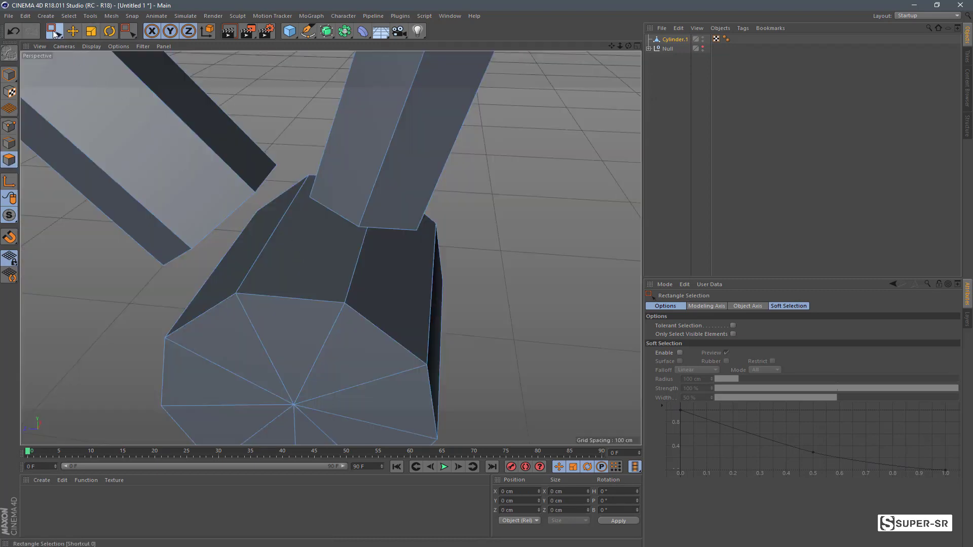
pyautogui.click(86, 46)
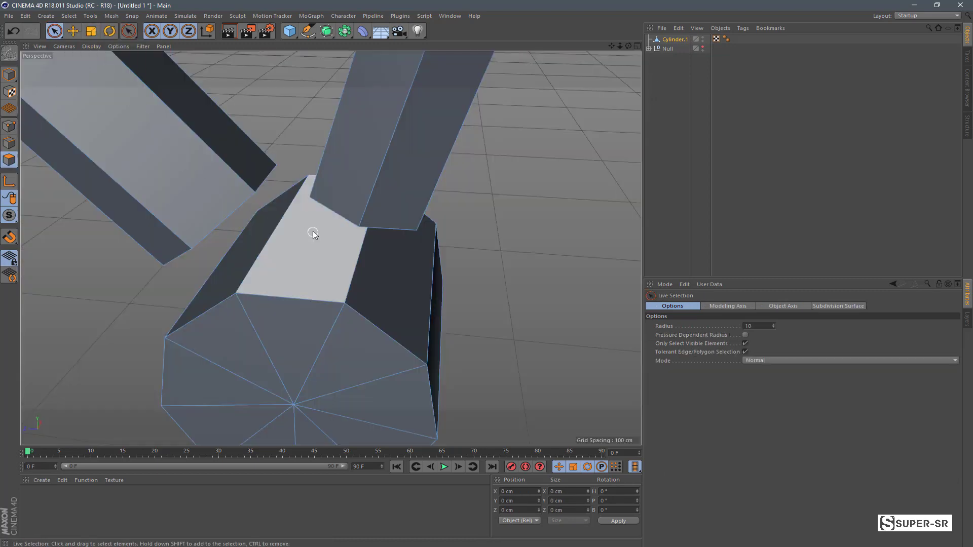
pyautogui.moveTo(629, 46)
pyautogui.mouseDown()
pyautogui.moveTo(598, 66)
pyautogui.moveTo(619, 70)
pyautogui.mouseUp()
pyautogui.moveTo(378, 279); pyautogui.dragTo(388, 264)
pyautogui.moveTo(629, 44); pyautogui.dragTo(603, 56)
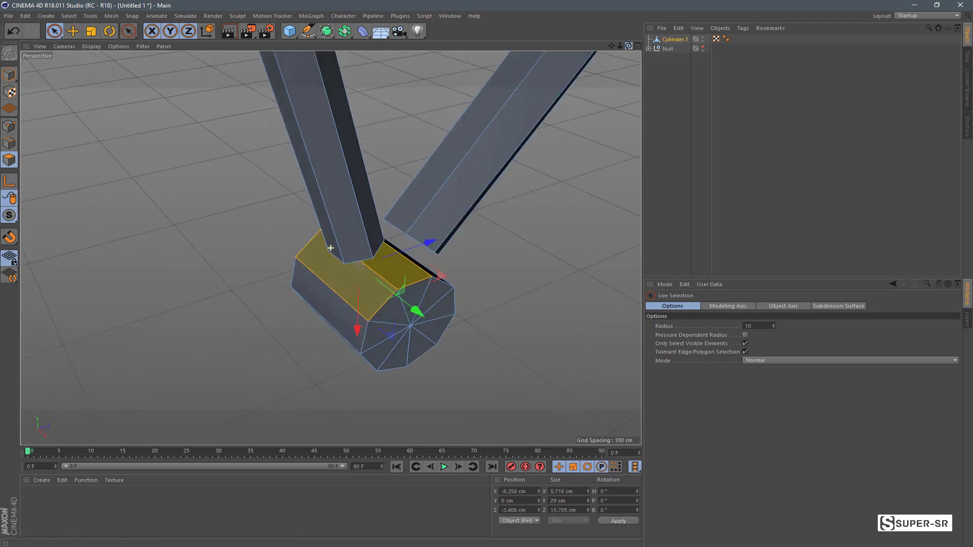
pyautogui.moveTo(330, 248); pyautogui.dragTo(507, 203)
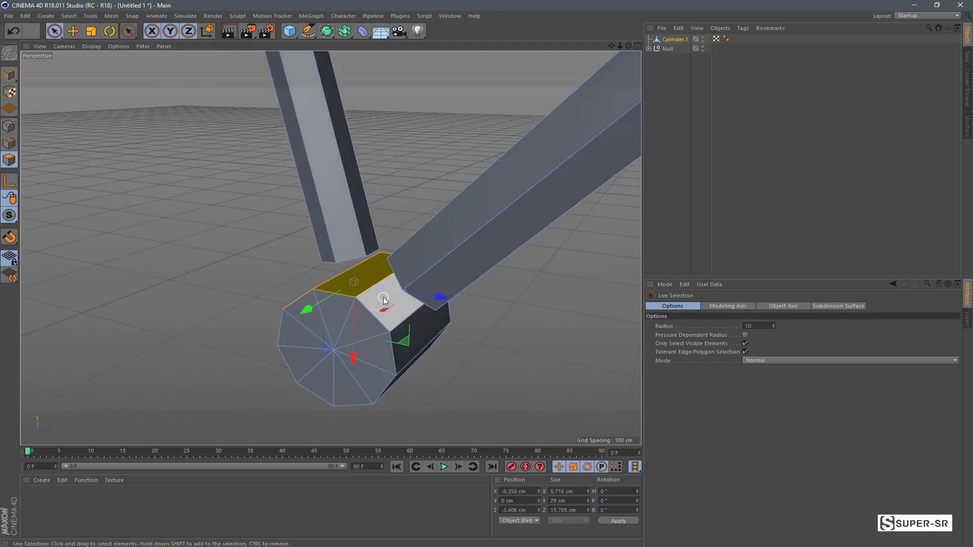
# Add the remaining top polygons under both tubes and delete them to open holes
pyautogui.click(383, 297)
pyautogui.keyDown('shift'); pyautogui.click(360, 279); pyautogui.keyUp('shift')
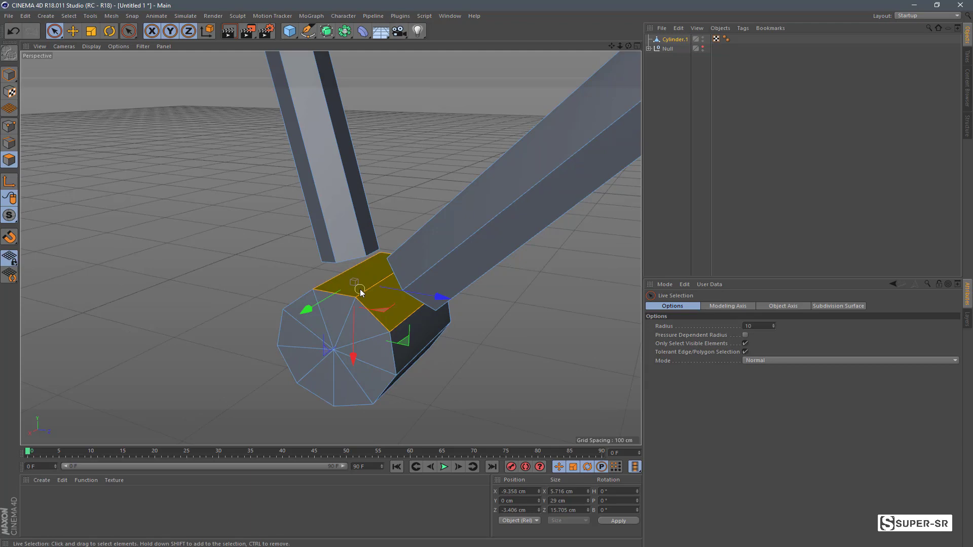
pyautogui.click(328, 279)
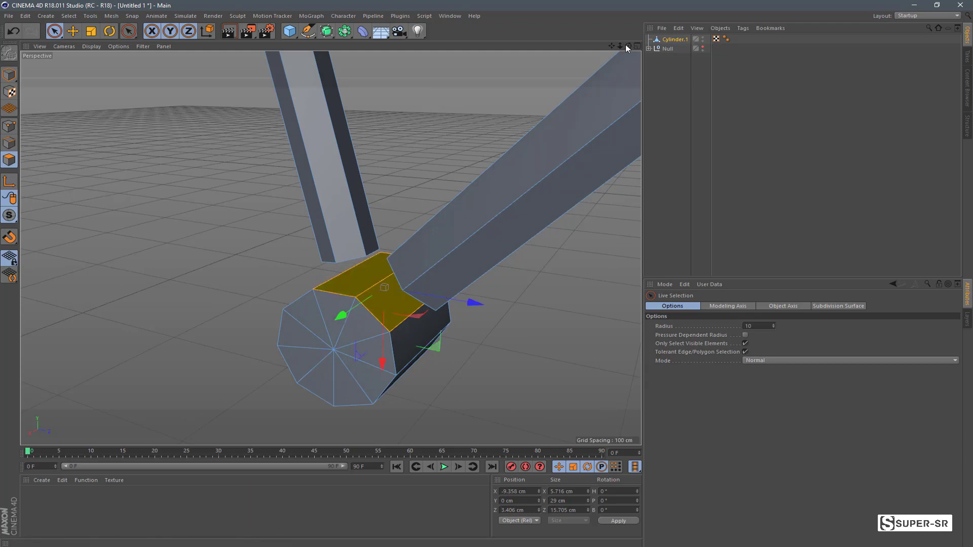
pyautogui.moveTo(626, 46); pyautogui.dragTo(622, 60)
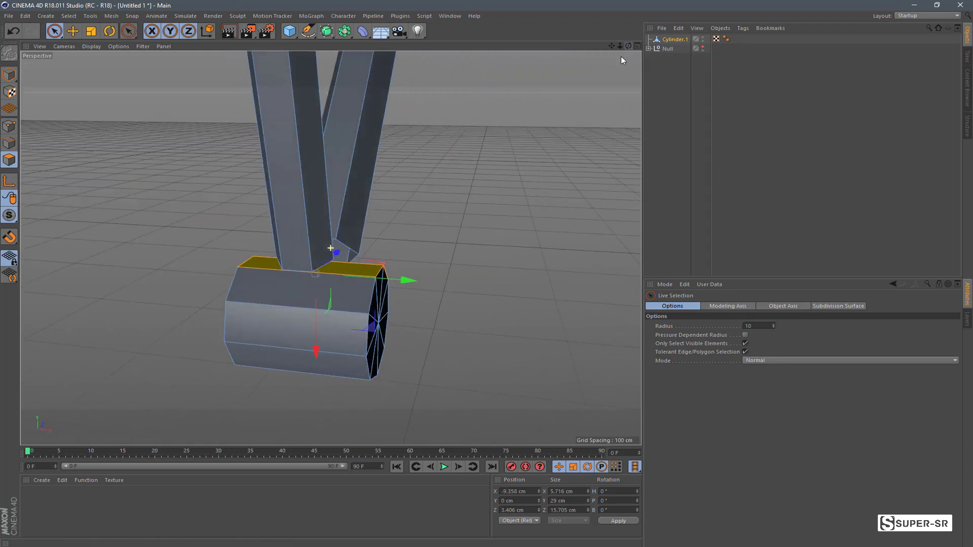
pyautogui.keyDown('shift'); pyautogui.click(352, 290); pyautogui.keyUp('shift')
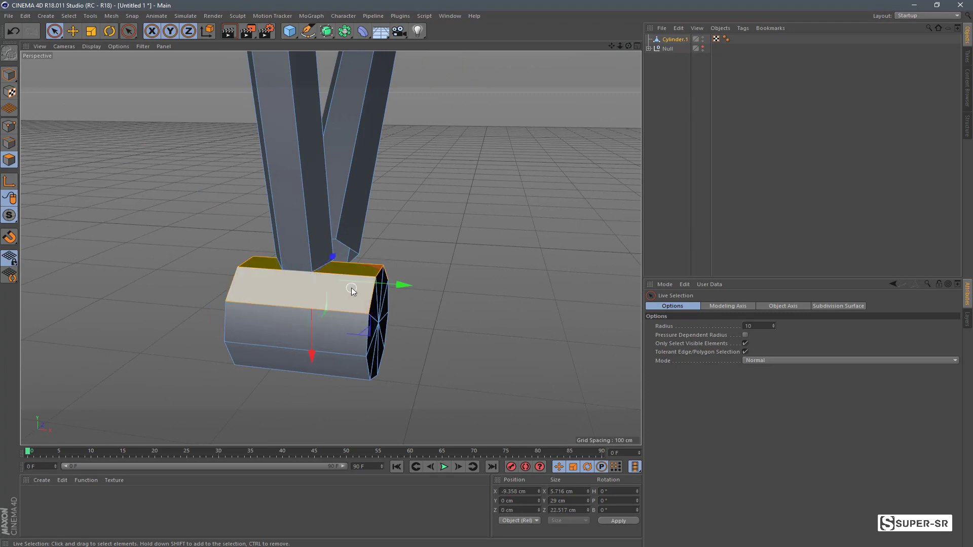
pyautogui.press('Delete')
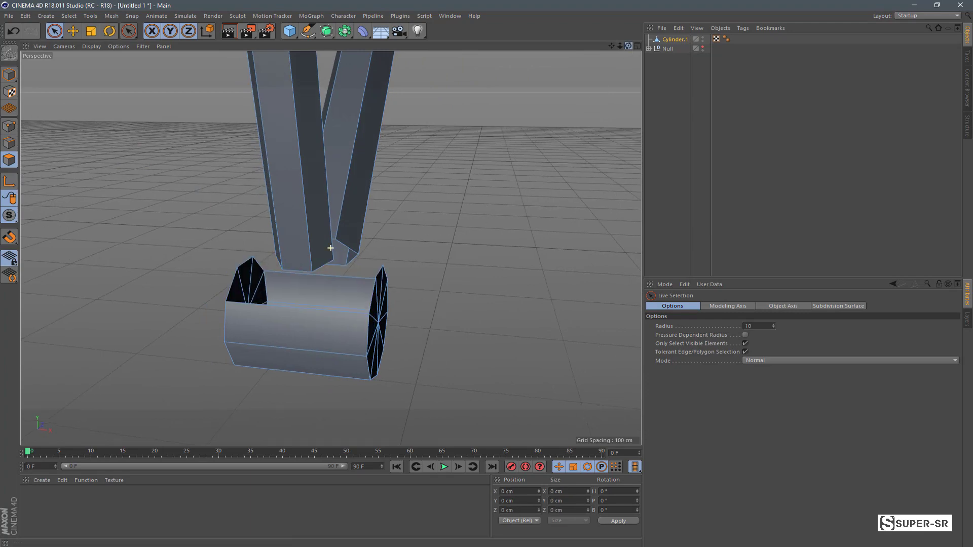
pyautogui.keyDown('alt'); pyautogui.moveTo(330, 248); pyautogui.dragTo(331, 248); pyautogui.keyUp('alt')
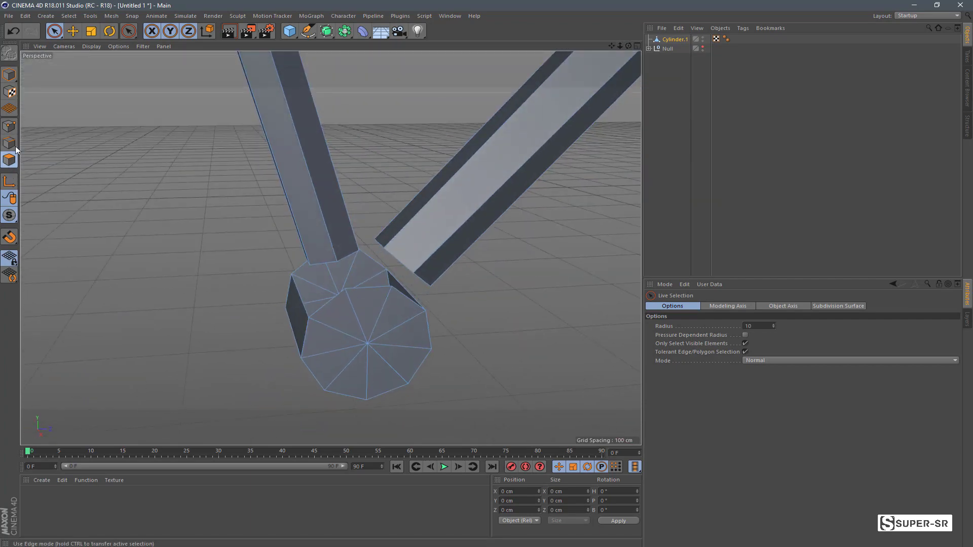
# In Edge mode, Bridge each tube's open end edges to the holes in the bracket cylinder
pyautogui.click(15, 147)
pyautogui.rightClick(374, 269)
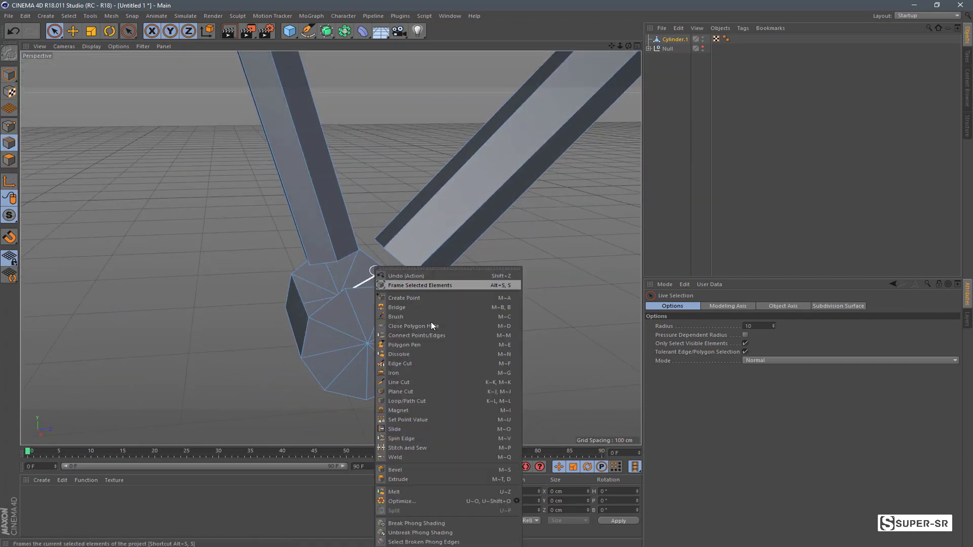
pyautogui.click(397, 307)
pyautogui.moveTo(626, 44); pyautogui.dragTo(629, 46)
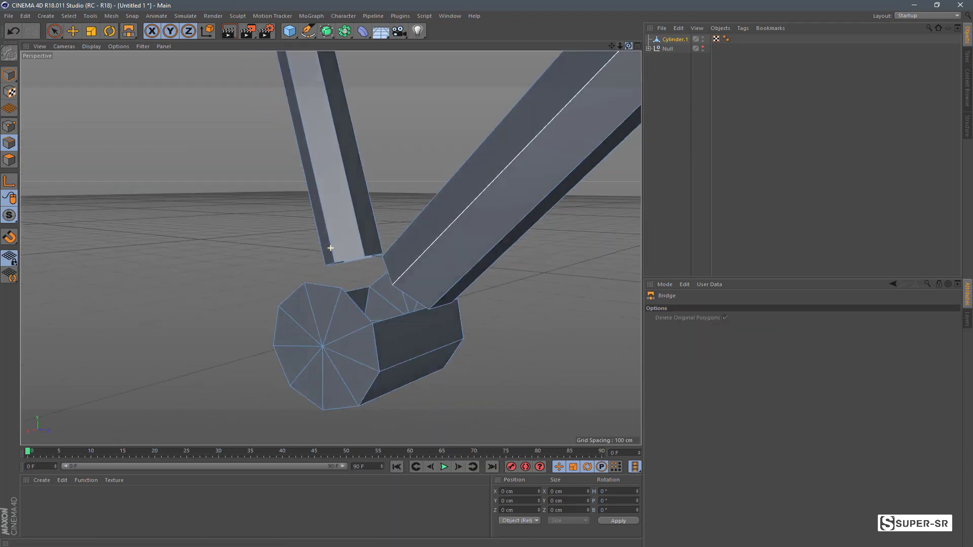
pyautogui.moveTo(331, 248)
pyautogui.mouseDown()
pyautogui.moveTo(412, 293)
pyautogui.moveTo(284, 270)
pyautogui.mouseUp()
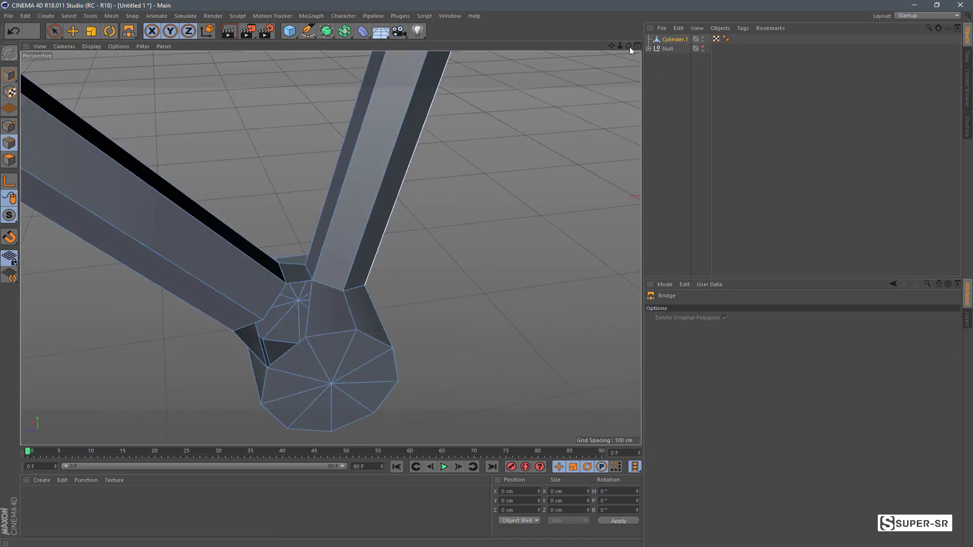
pyautogui.moveTo(628, 46); pyautogui.dragTo(626, 47)
pyautogui.moveTo(459, 333)
pyautogui.keyDown('alt'); pyautogui.mouseDown()
pyautogui.moveTo(423, 344)
pyautogui.moveTo(375, 310)
pyautogui.moveTo(330, 248)
pyautogui.moveTo(324, 253)
pyautogui.mouseUp(); pyautogui.keyUp('alt')
pyautogui.scroll(-5, 375, 310)
pyautogui.scroll(-5, 343, 260)
pyautogui.scroll(5, 334, 263)
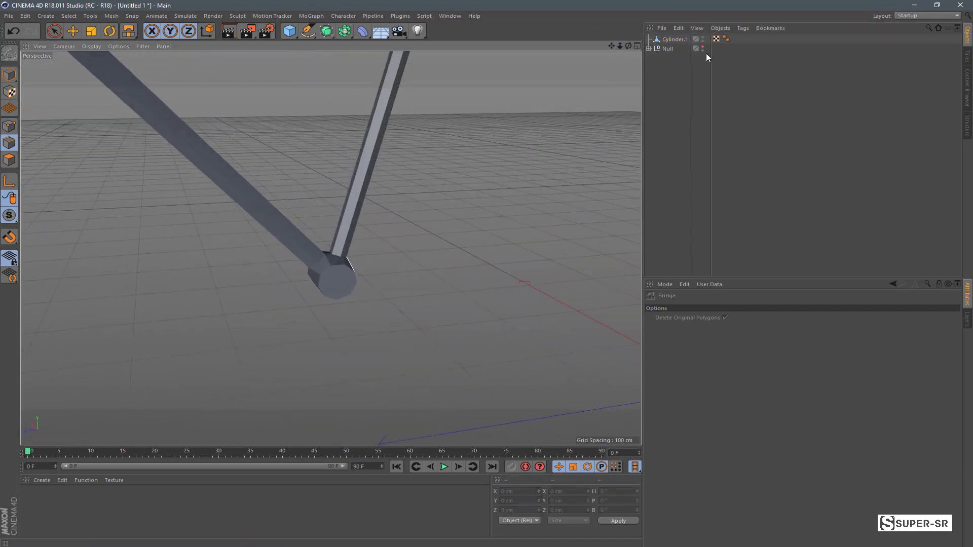
# In Polygon mode with Live Selection, select the bracket cylinder's near end cap
pyautogui.click(9, 160)
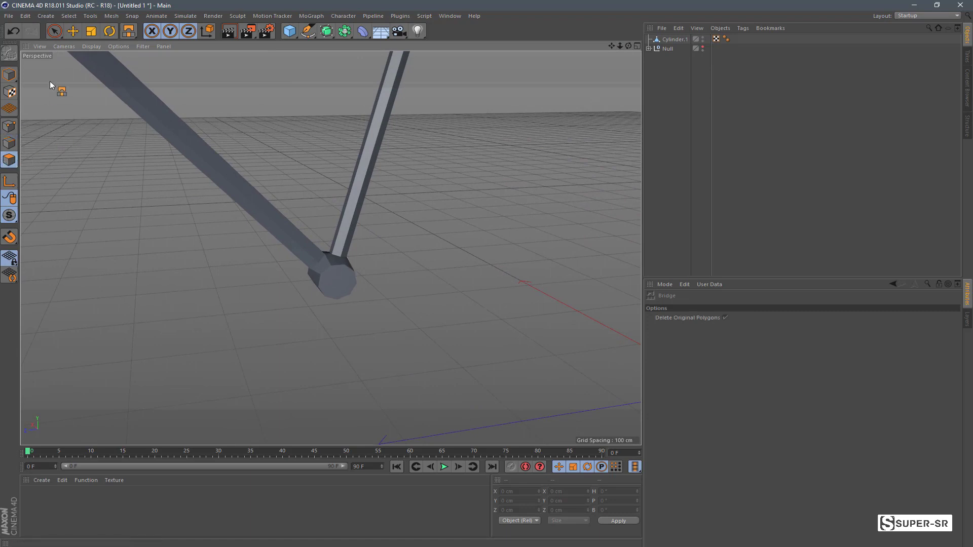
pyautogui.click(54, 31)
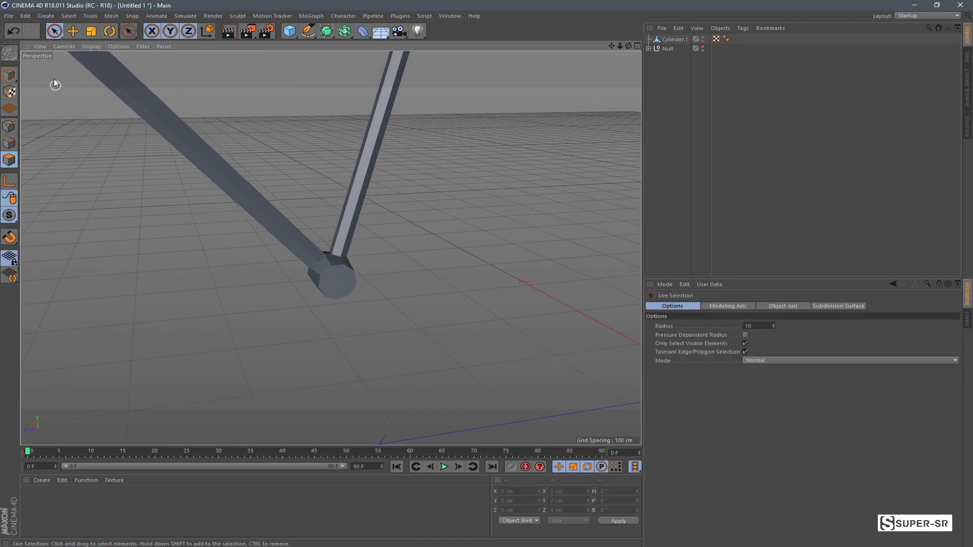
pyautogui.click(312, 282)
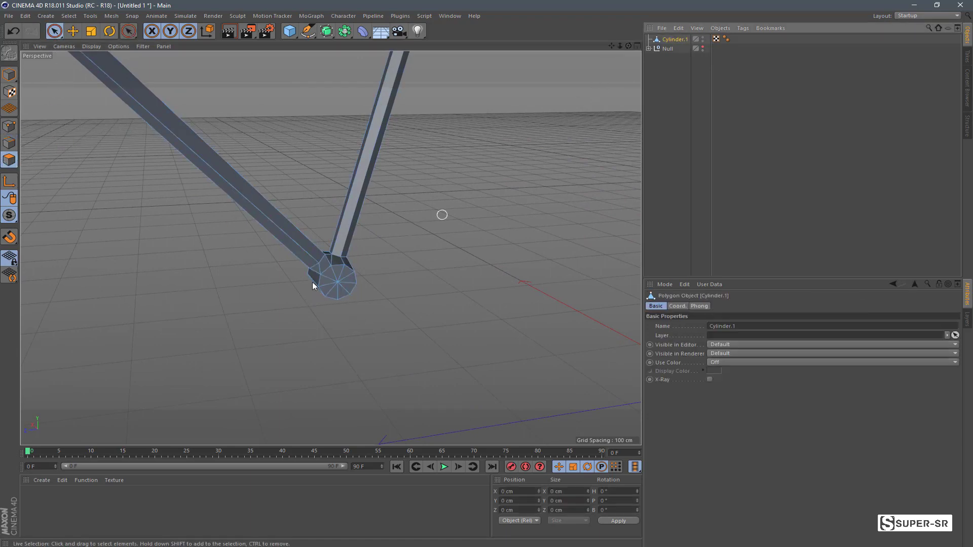
pyautogui.click(338, 284)
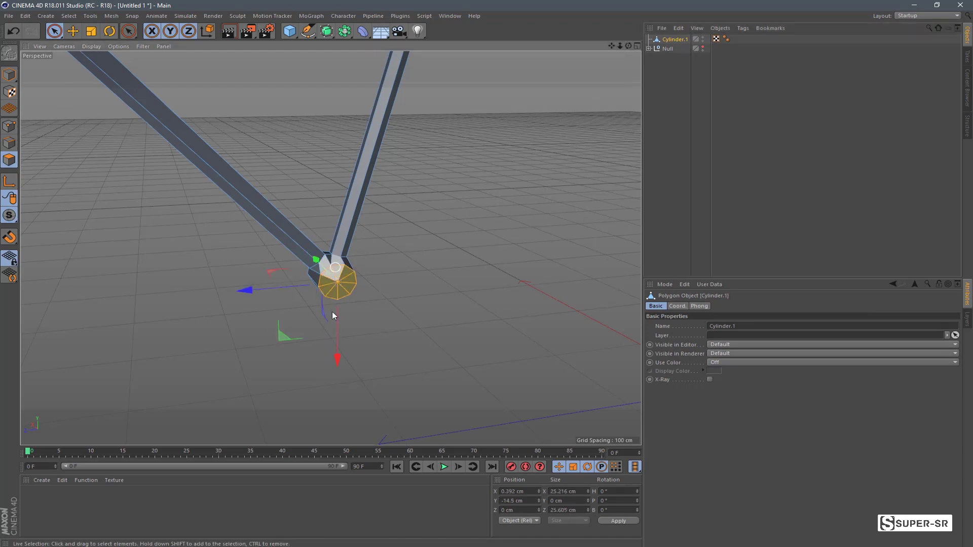
pyautogui.moveTo(628, 46); pyautogui.dragTo(562, 60)
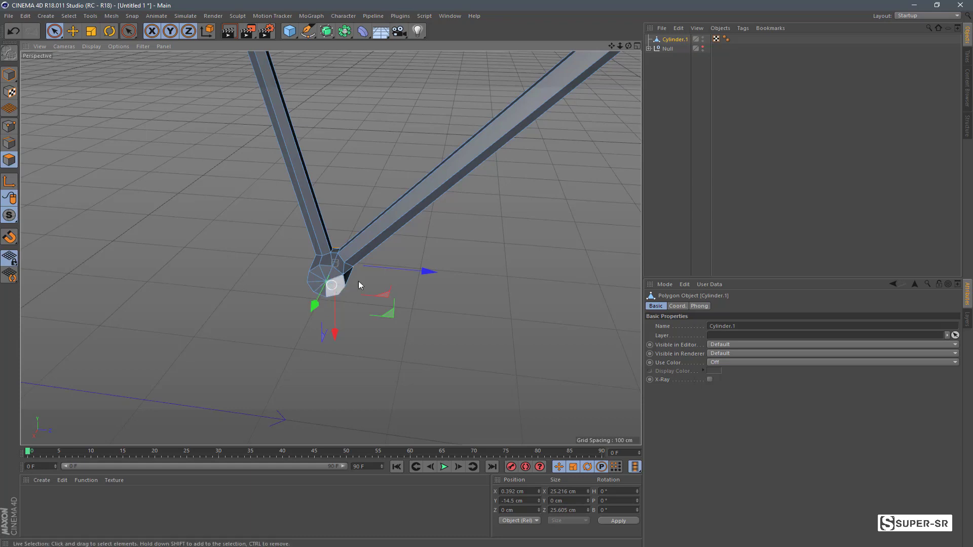
# In the Right view, disable Only Select Visible Elements and select both end caps
pyautogui.click(637, 46)
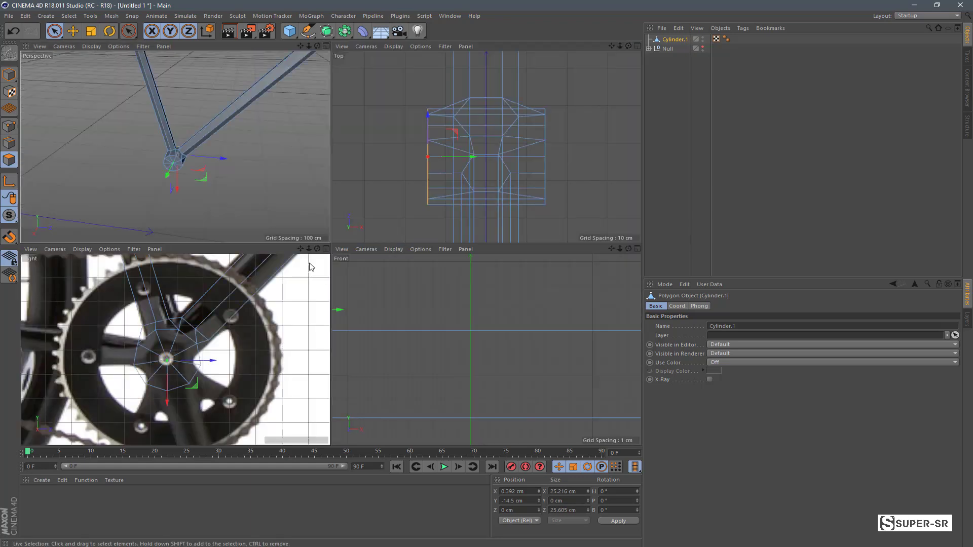
pyautogui.click(326, 249)
pyautogui.click(689, 114)
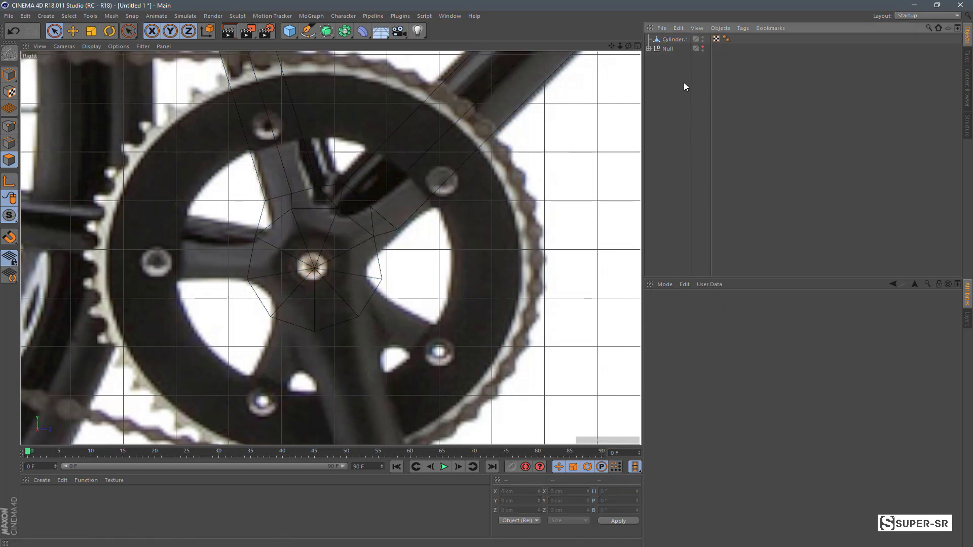
pyautogui.click(677, 40)
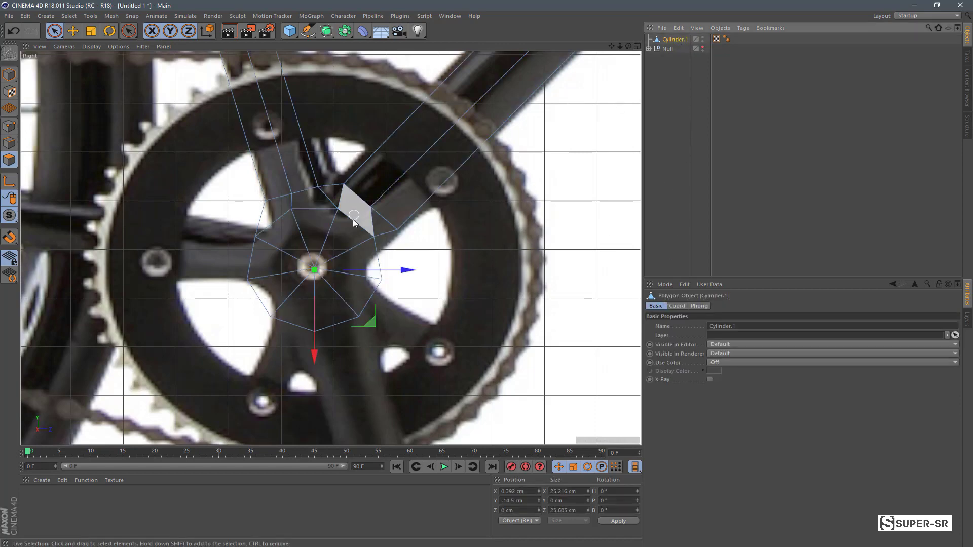
pyautogui.click(54, 31)
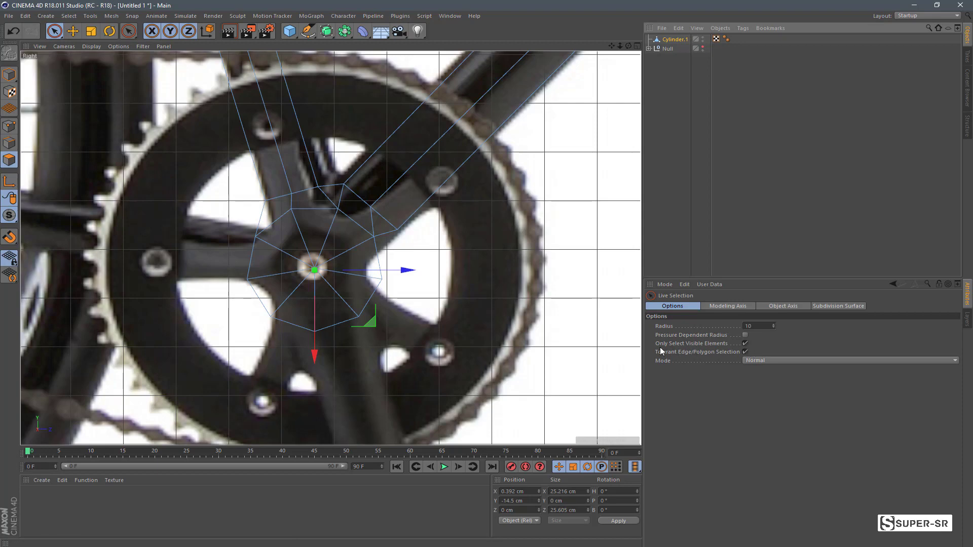
pyautogui.click(745, 344)
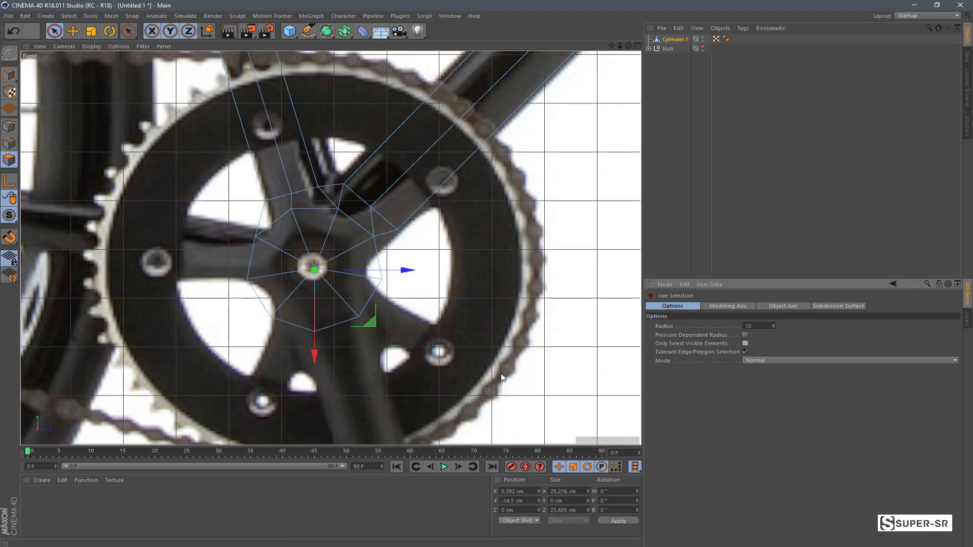
pyautogui.click(315, 279)
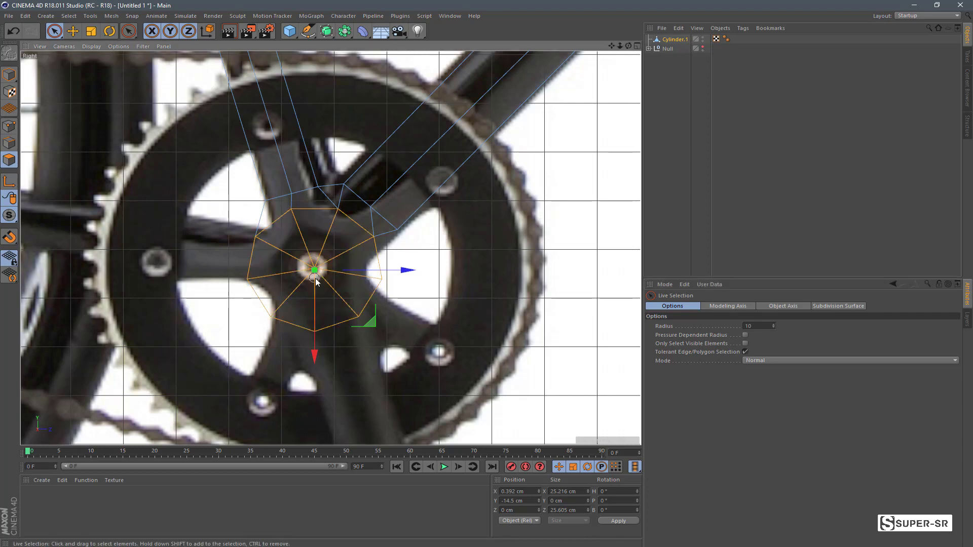
pyautogui.click(636, 46)
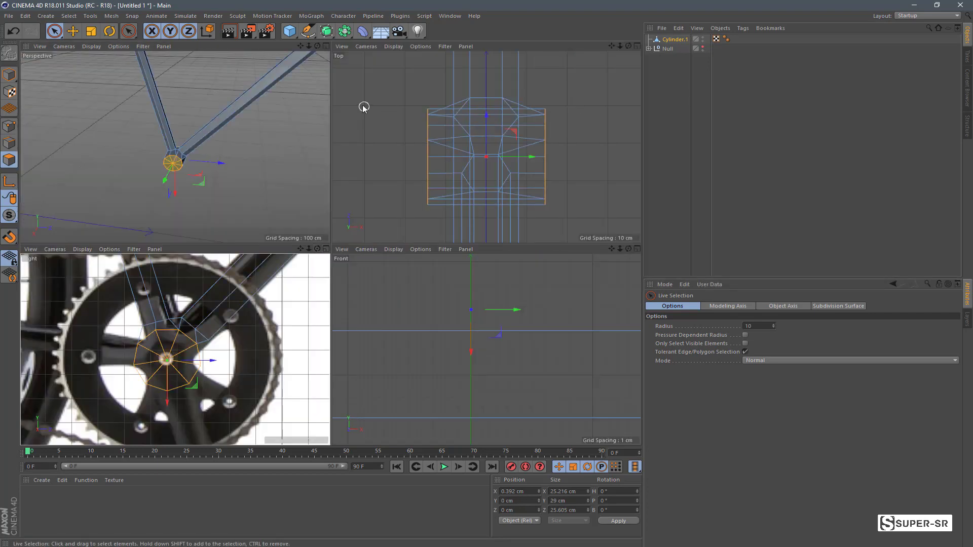
pyautogui.click(325, 46)
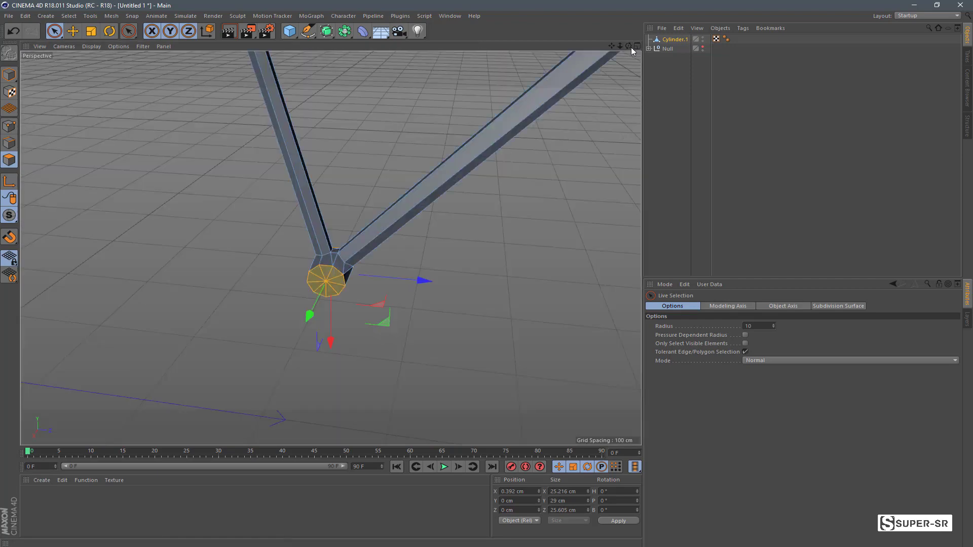
# Inset a smaller ring inside the bottom bracket cap using Extrude Inner
pyautogui.moveTo(628, 45); pyautogui.dragTo(598, 61)
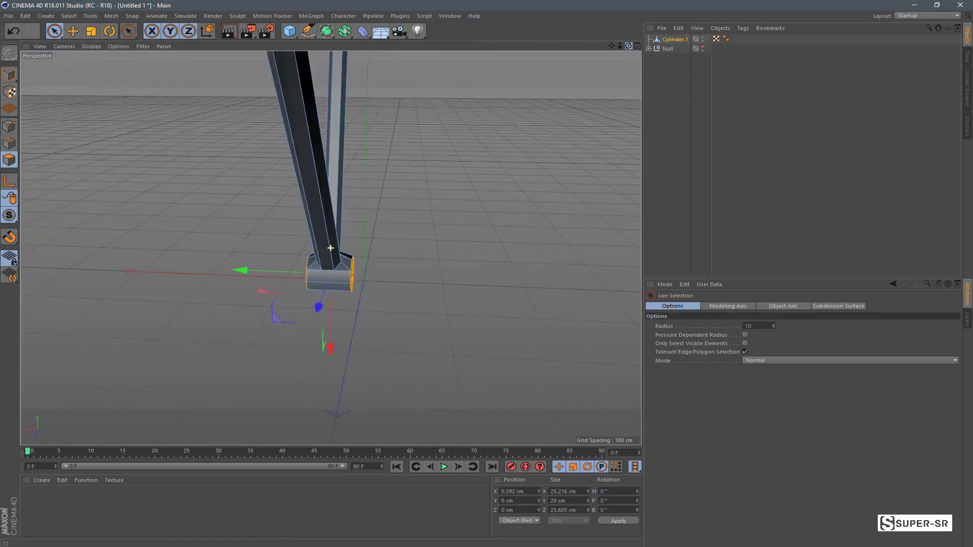
pyautogui.moveTo(330, 248); pyautogui.dragTo(425, 310)
pyautogui.rightClick(406, 330)
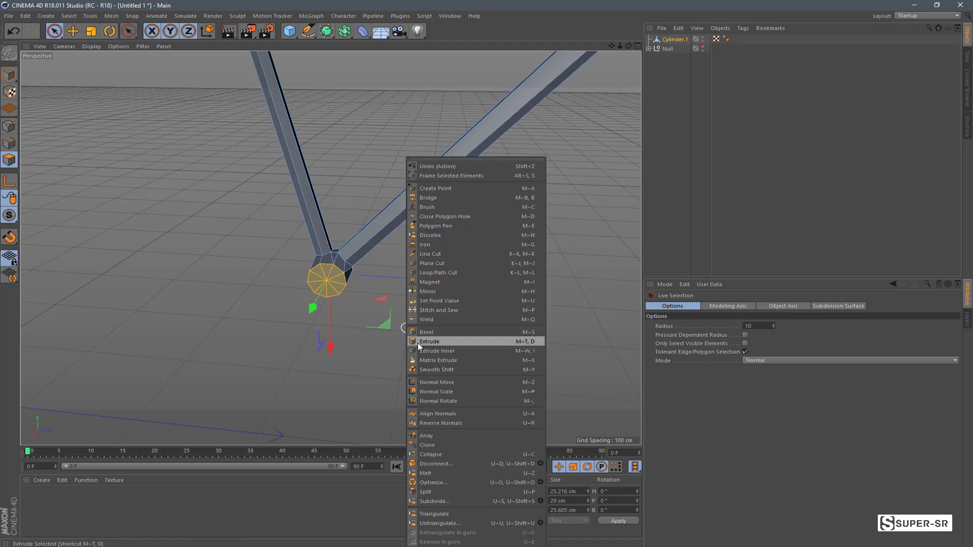
pyautogui.click(419, 343)
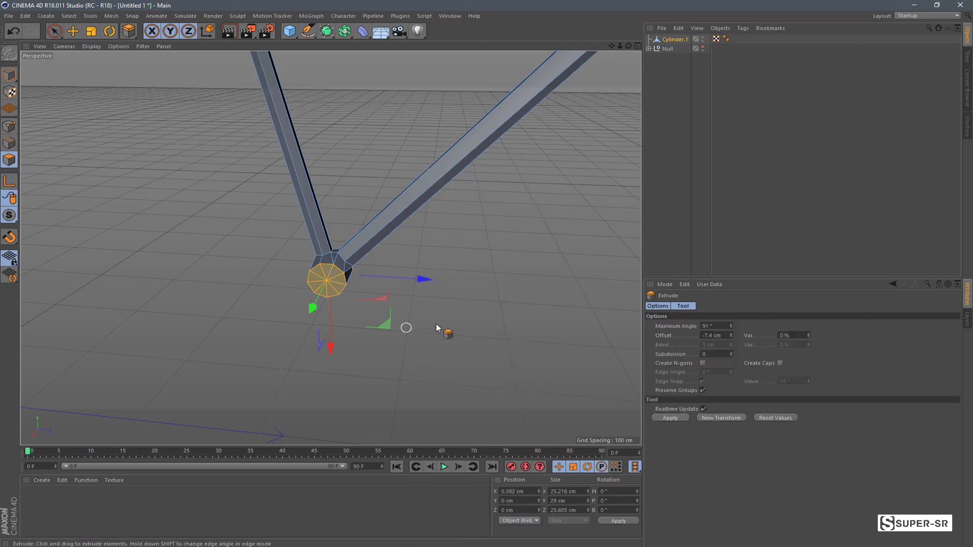
pyautogui.rightClick(338, 301)
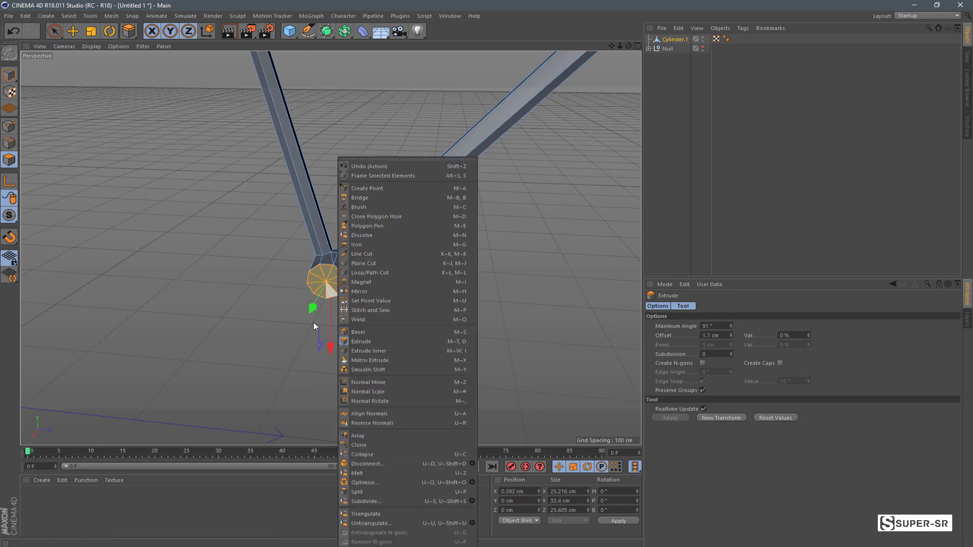
pyautogui.click(288, 281)
pyautogui.rightClick(293, 290)
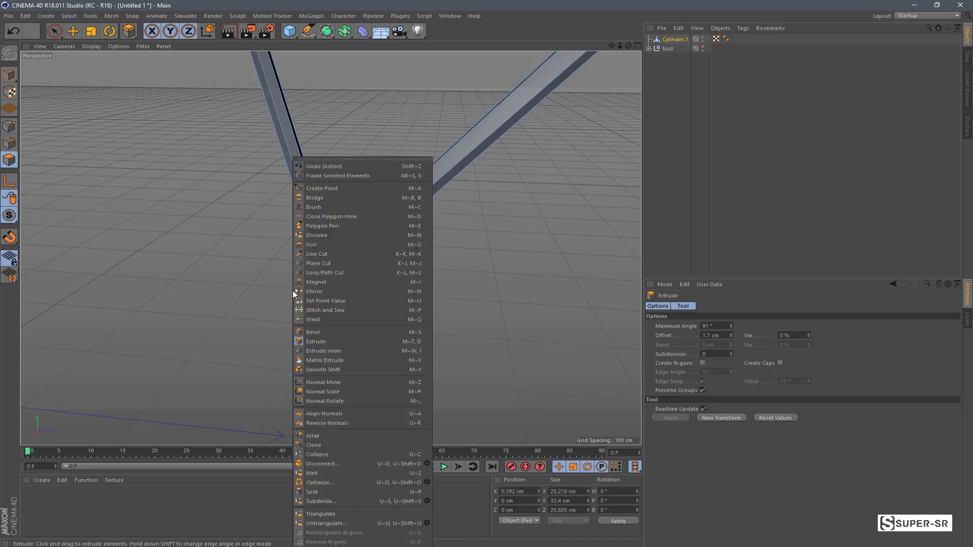
pyautogui.click(311, 352)
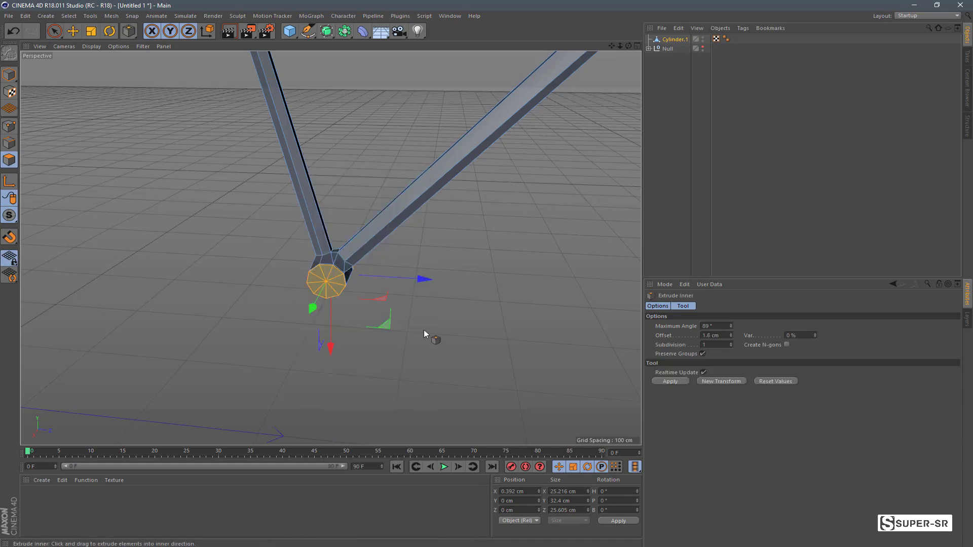
pyautogui.moveTo(311, 353); pyautogui.dragTo(299, 353)
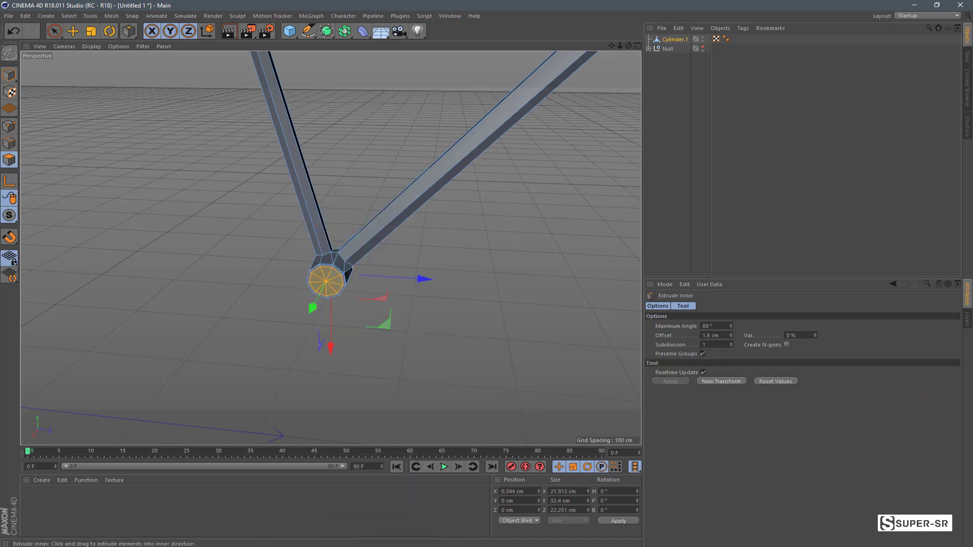
pyautogui.moveTo(436, 323); pyautogui.dragTo(432, 323)
# Extrude the inset caps -2.5 cm into the tube, repeat the inset and push, then deselect
pyautogui.rightClick(438, 325)
pyautogui.click(452, 339)
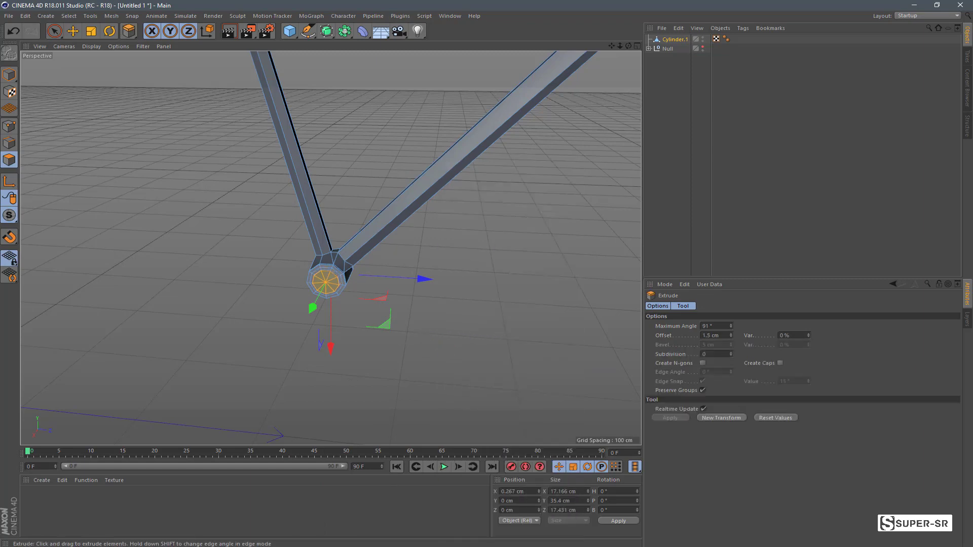
pyautogui.moveTo(435, 325); pyautogui.dragTo(349, 325)
pyautogui.rightClick(431, 335)
pyautogui.click(433, 347)
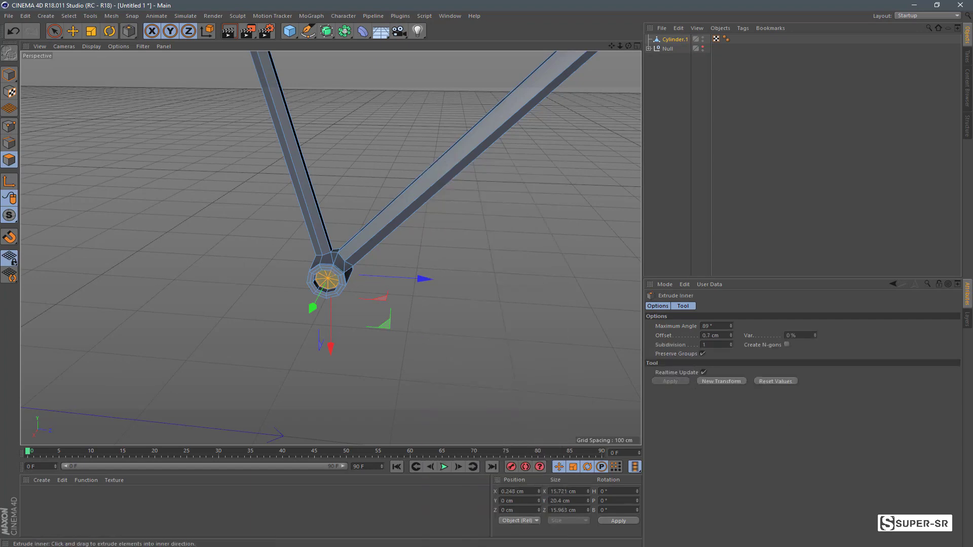
pyautogui.rightClick(432, 331)
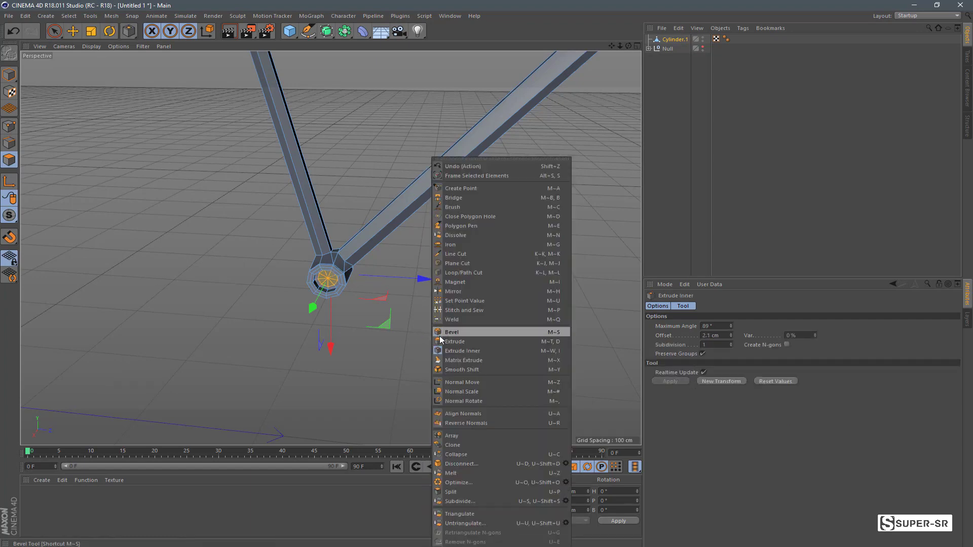
pyautogui.click(440, 334)
pyautogui.moveTo(441, 333); pyautogui.dragTo(433, 334)
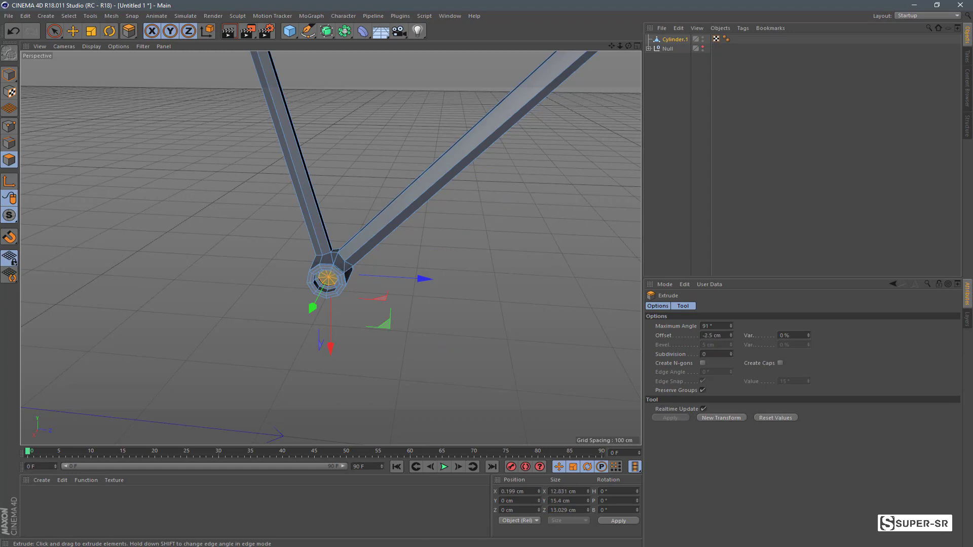
pyautogui.hotkey('ctrl', 'shift', 'a')
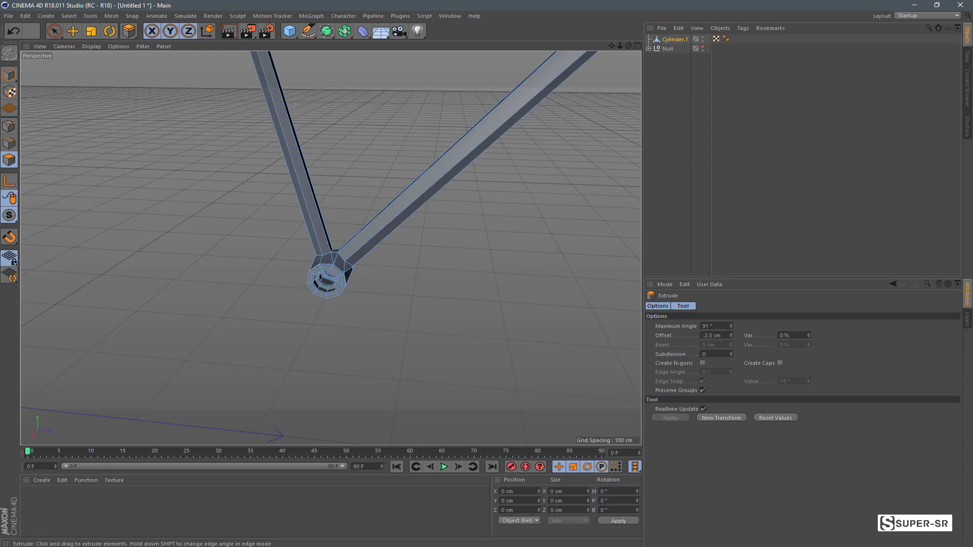
pyautogui.moveTo(619, 46); pyautogui.dragTo(584, 86)
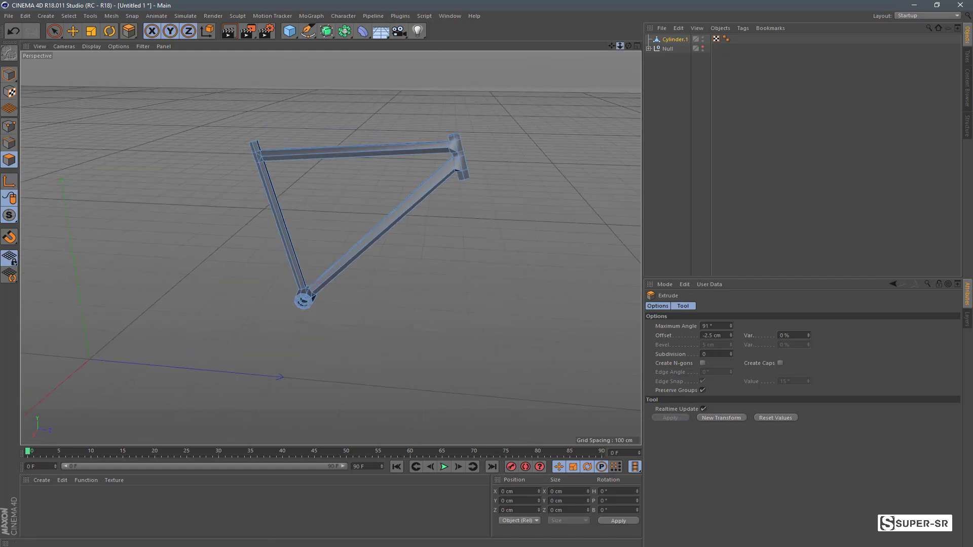
# Switch to Model mode for Cylinder.1 and open the generators flyout
pyautogui.scroll(2, 333, 245)
pyautogui.click(9, 75)
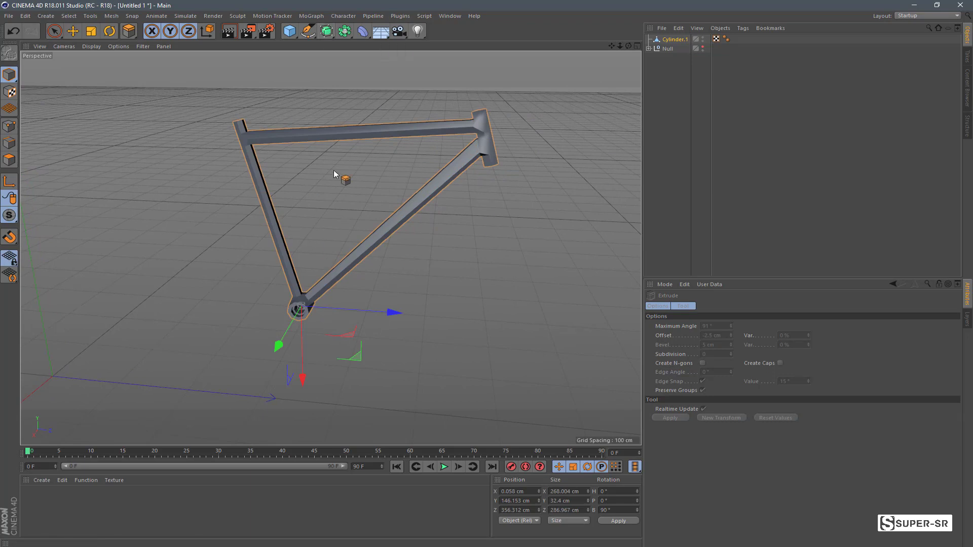
pyautogui.click(326, 34)
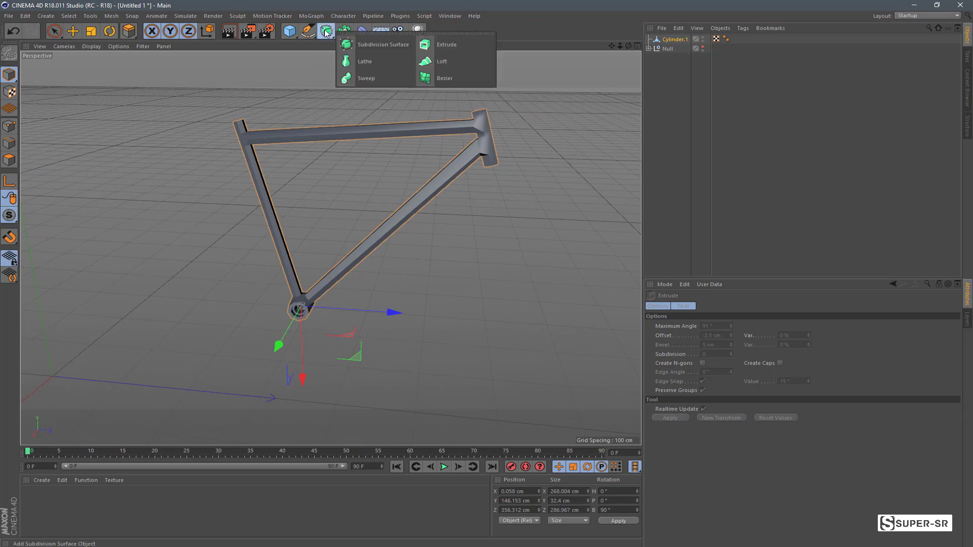
# Add a Subdivision Surface and parent Cylinder.1 under it
pyautogui.click(352, 48)
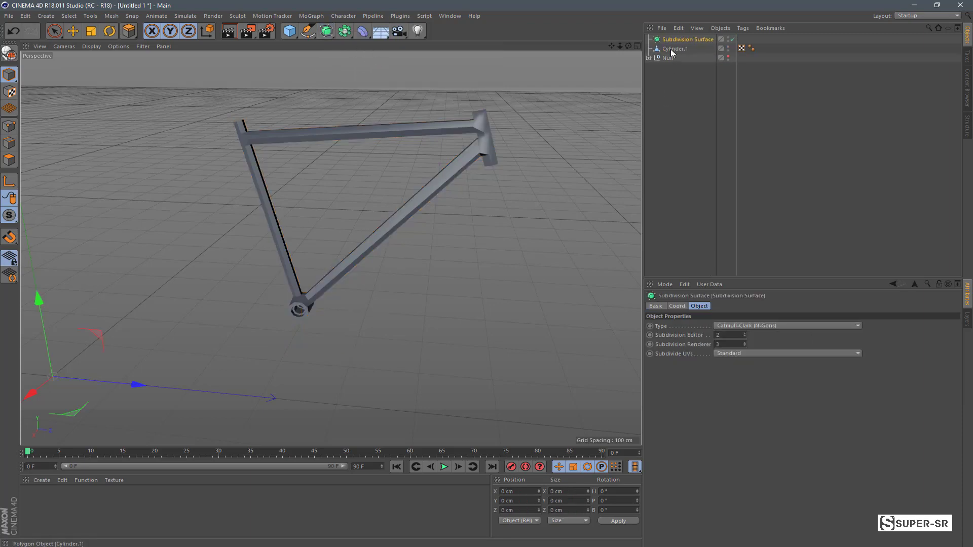
pyautogui.moveTo(671, 50); pyautogui.dragTo(678, 40)
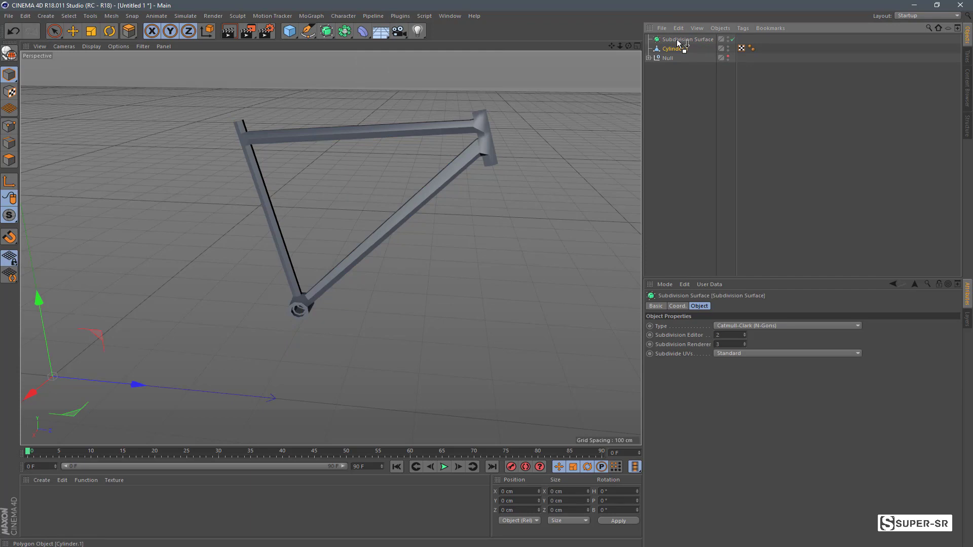
pyautogui.moveTo(676, 38); pyautogui.dragTo(677, 39)
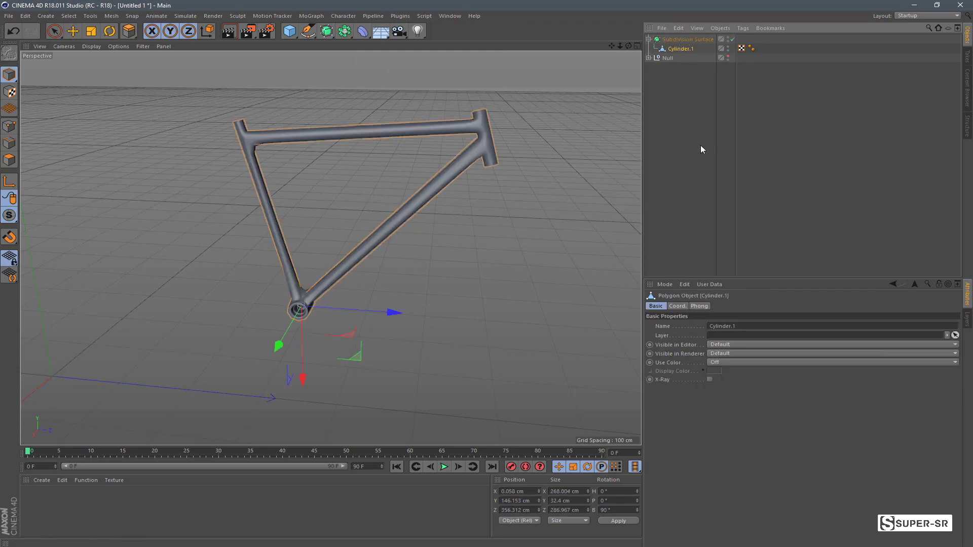
pyautogui.click(670, 173)
pyautogui.moveTo(629, 45)
pyautogui.mouseDown()
pyautogui.moveTo(558, 51)
pyautogui.moveTo(642, 53)
pyautogui.mouseUp()
# Set Subdivision Editor and Subdivision Renderer to 6 on the Subdivision Surface
pyautogui.click(680, 39)
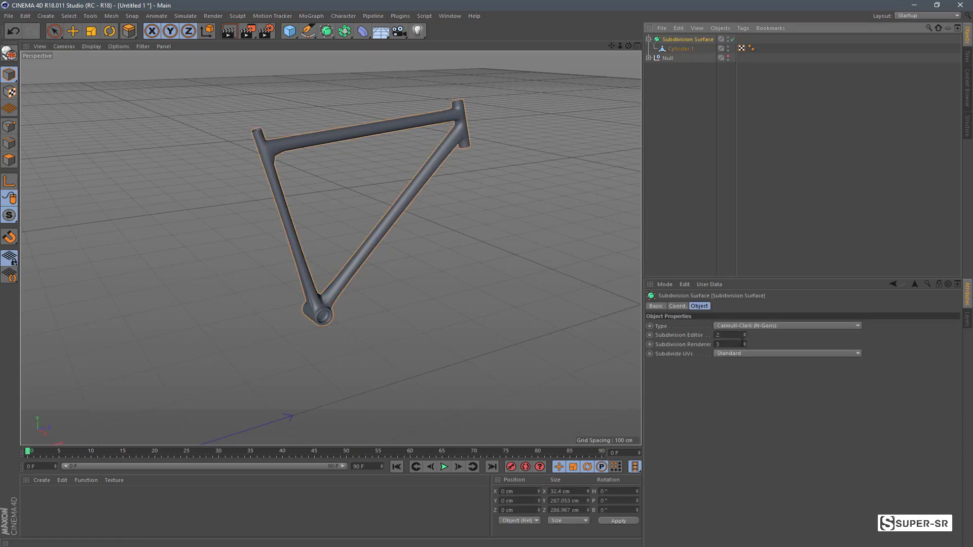
pyautogui.click(744, 333)
pyautogui.click(744, 333)
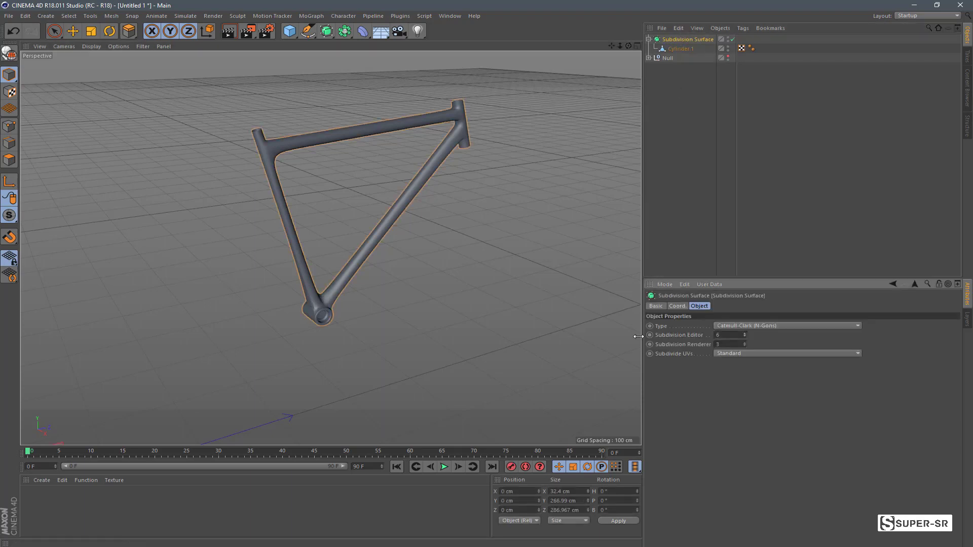
pyautogui.scroll(2, 373, 212)
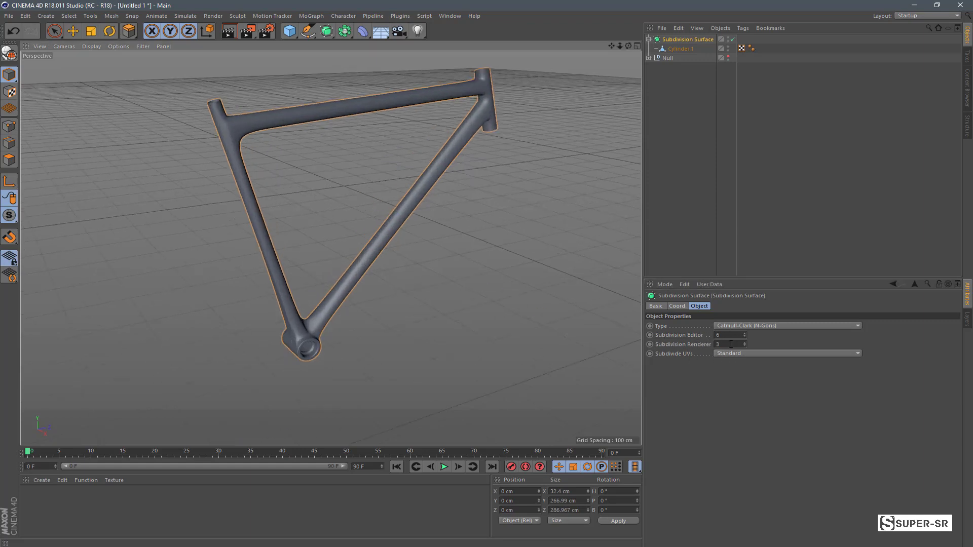
pyautogui.moveTo(720, 344); pyautogui.dragTo(709, 347)
pyautogui.write('6')
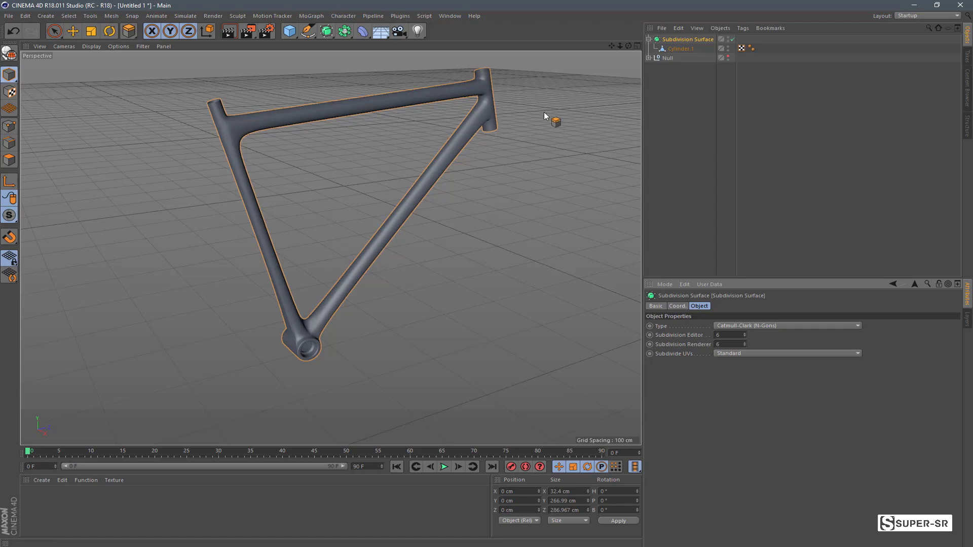
pyautogui.moveTo(629, 46); pyautogui.dragTo(567, 48)
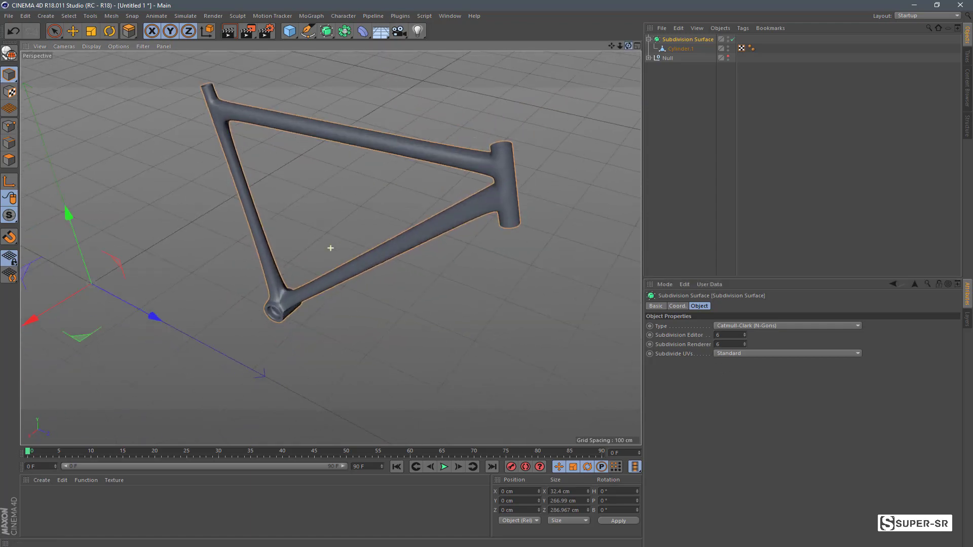
pyautogui.keyDown('alt'); pyautogui.moveTo(330, 248); pyautogui.dragTo(330, 248); pyautogui.keyUp('alt')
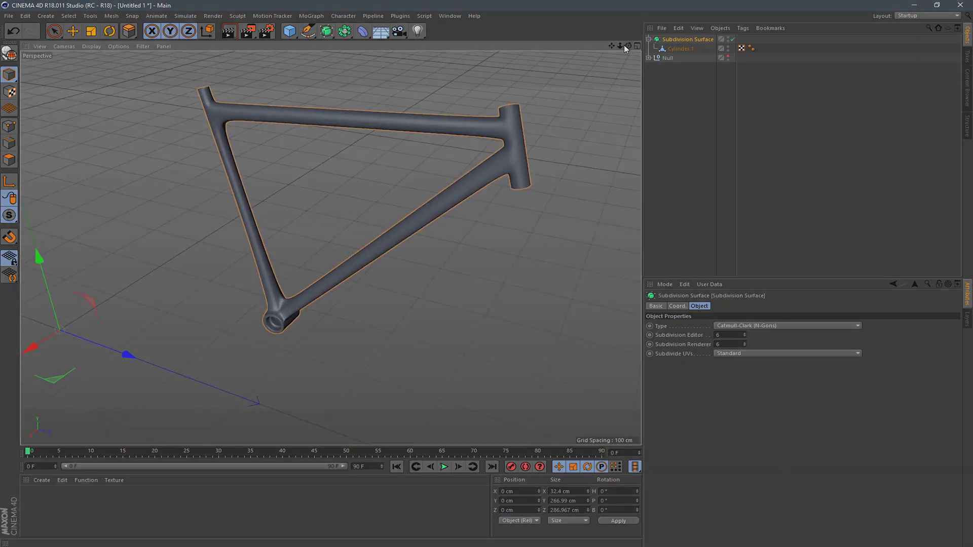